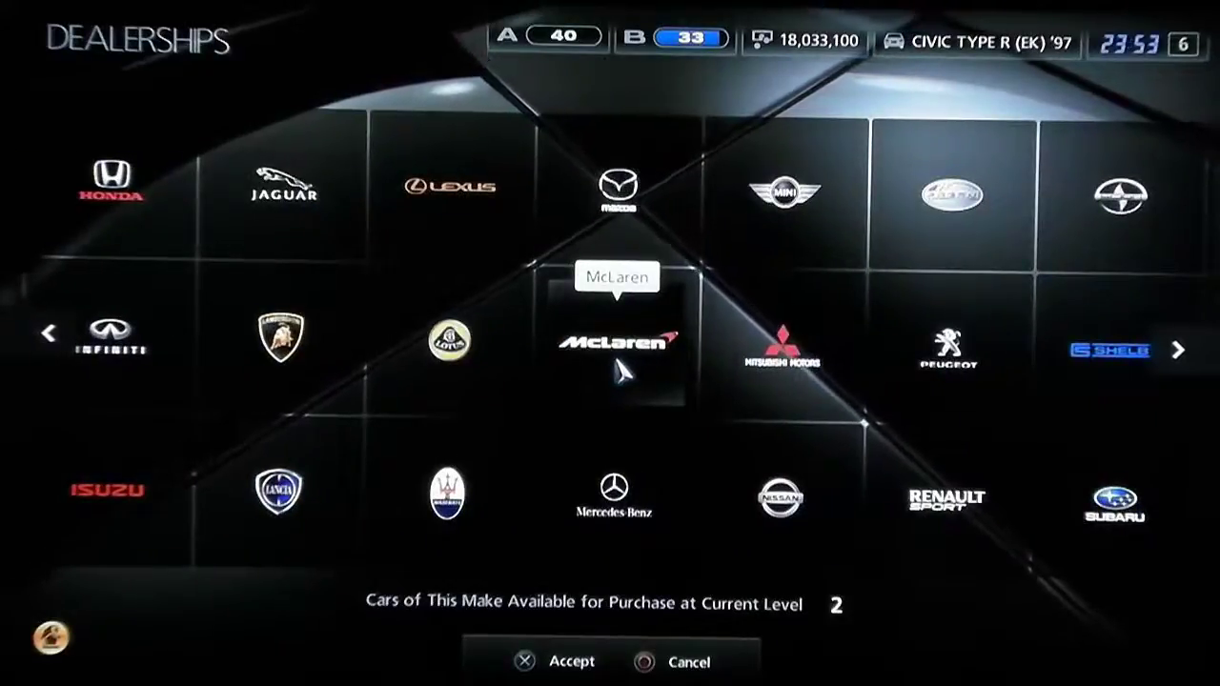
Scroll the dealership makes right past Mitsubishi and Shelby to TVR, then back left to Audi
{"action": "key", "text": "Right"}
{"action": "key", "text": "Right"}
{"action": "key", "text": "Right"}
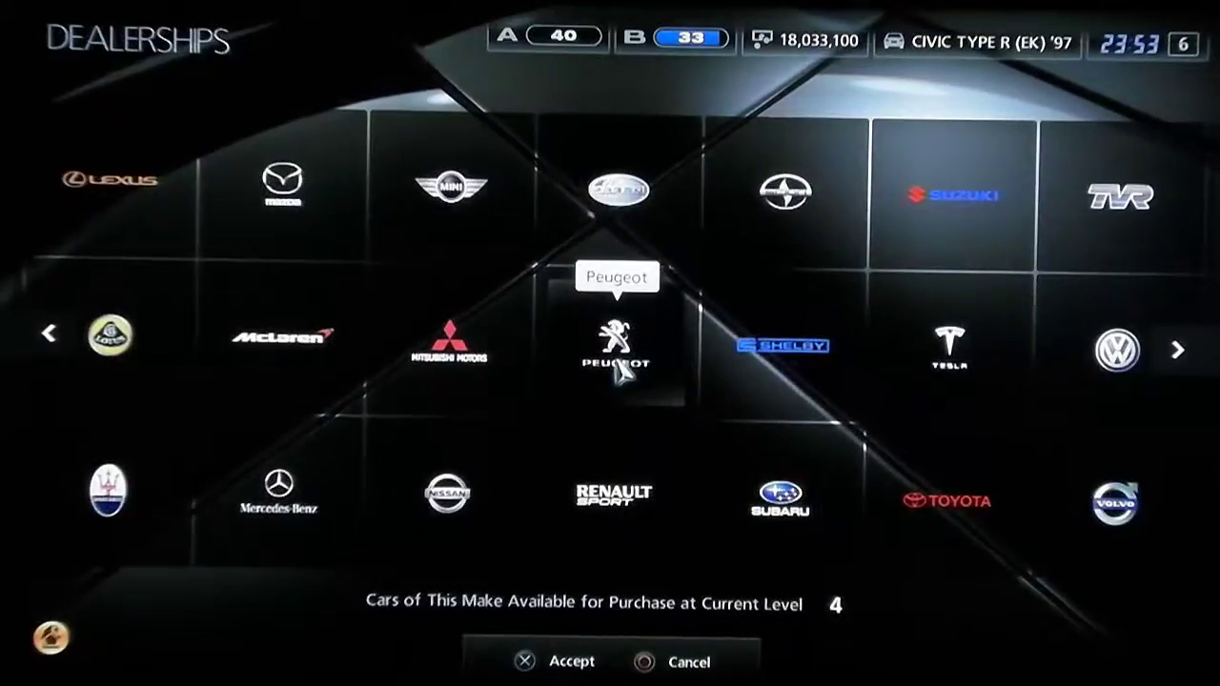
{"action": "key", "text": "Right"}
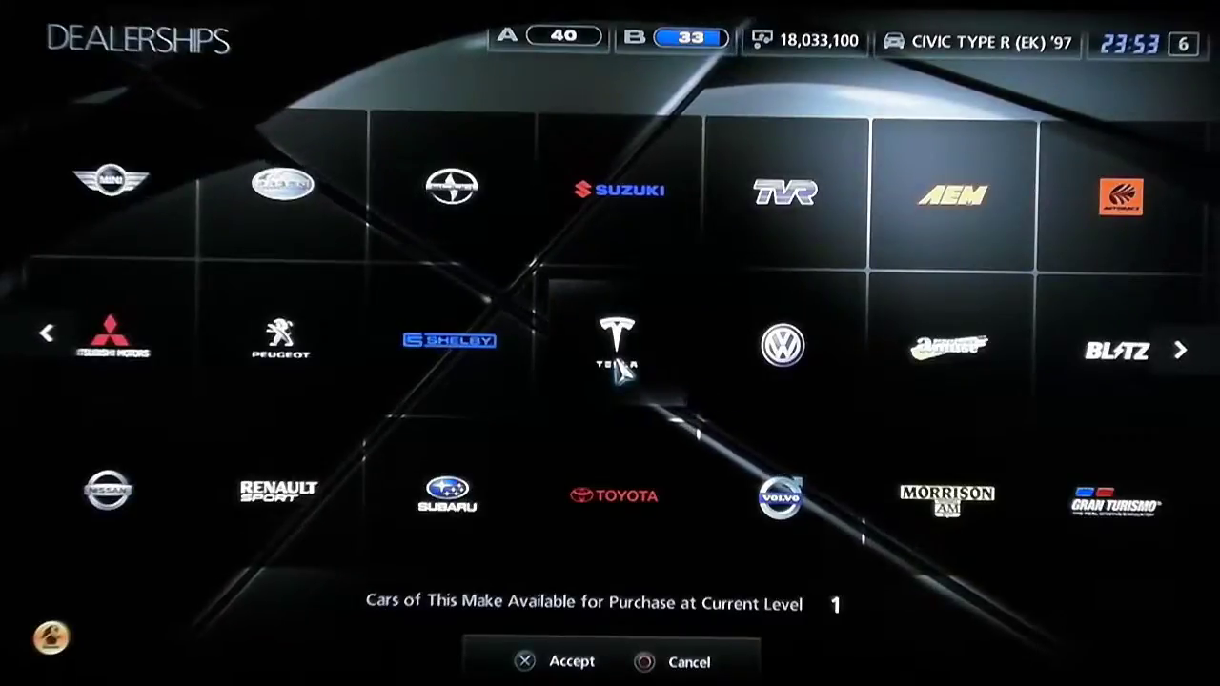
{"action": "key", "text": "Right"}
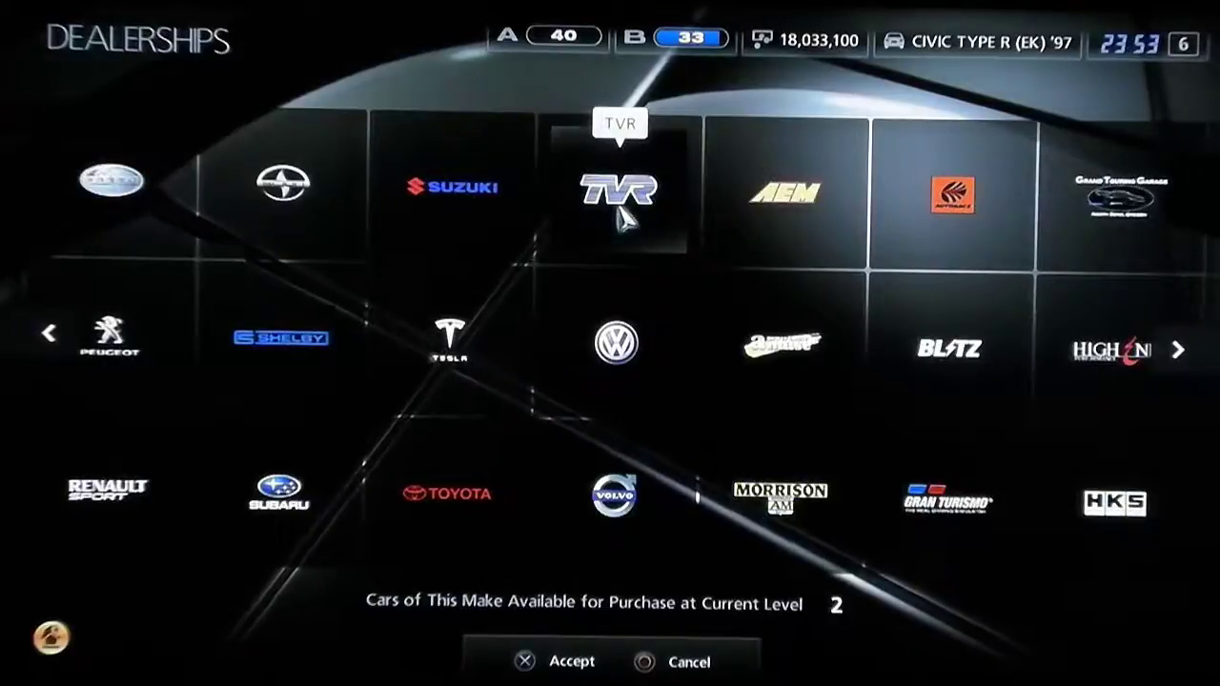
{"action": "key", "text": "Left"}
{"action": "key", "text": "Left"}
{"action": "key", "text": "Left"}
{"action": "key", "text": "Left"}
{"action": "key", "text": "Left"}
{"action": "key", "text": "Left"}
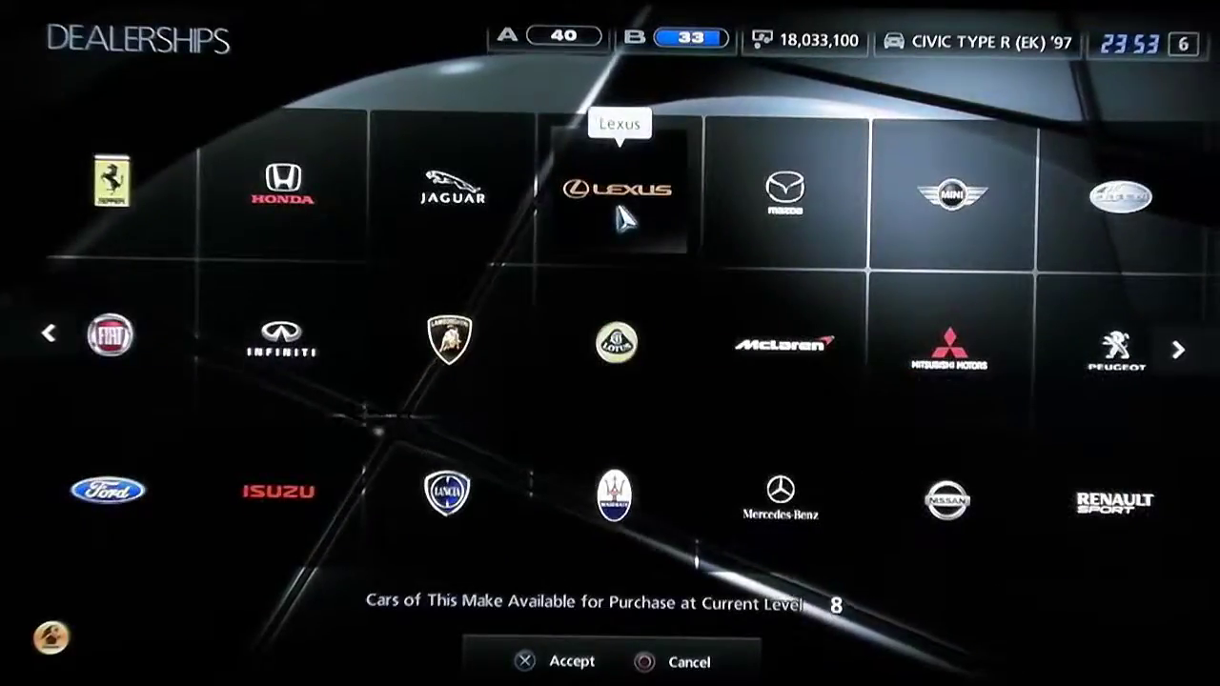
{"action": "key", "text": "Left"}
{"action": "key", "text": "Left"}
{"action": "key", "text": "Left"}
{"action": "key", "text": "Left"}
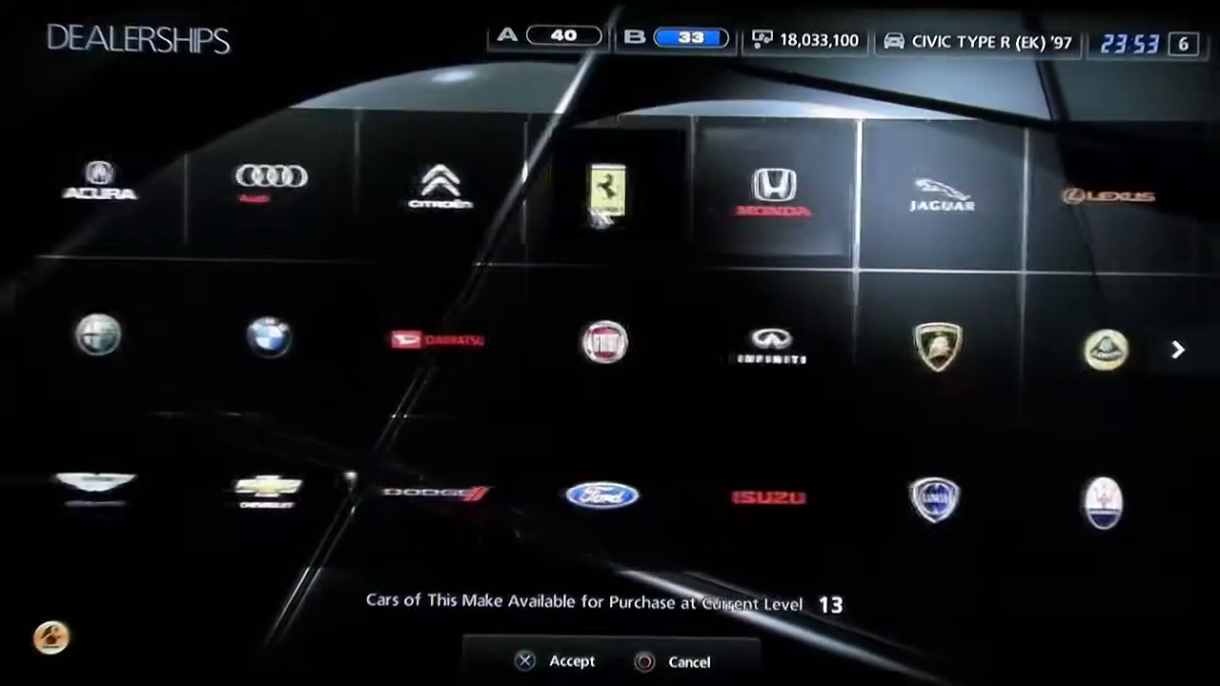
{"action": "key", "text": "Left"}
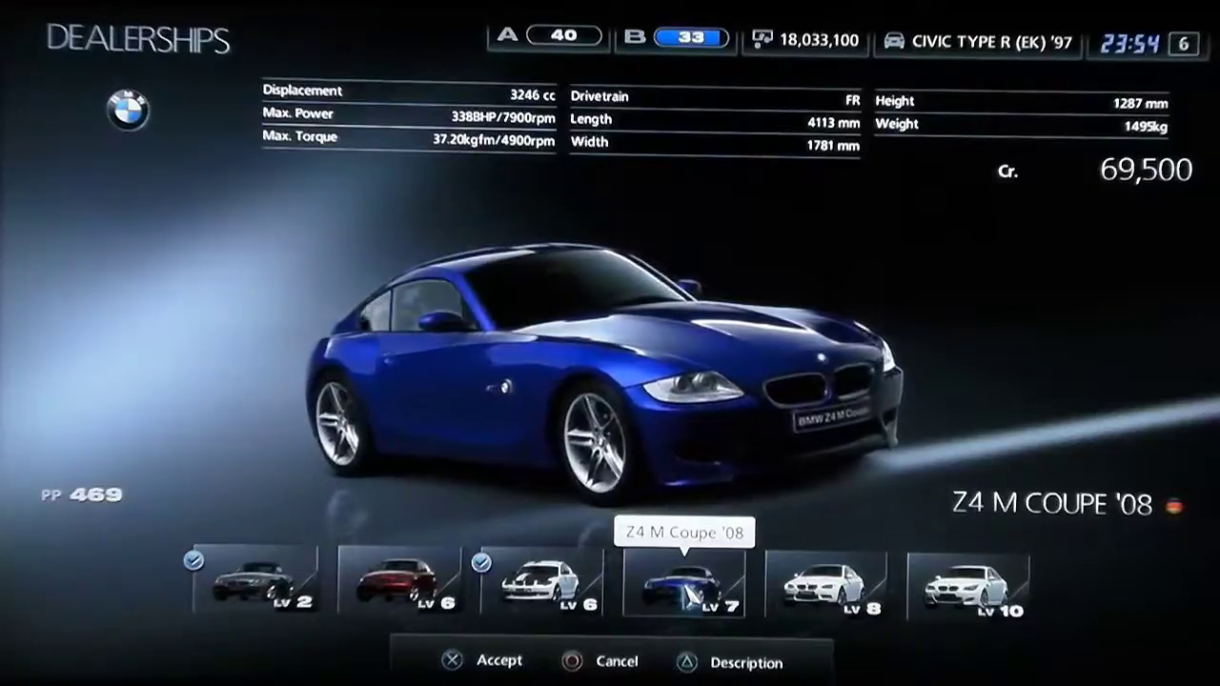
Select the Z4 M Coupe '08, choose blue Interlagos Blau Metallic paint and start the purchase
{"action": "left_click", "coordinate": [687, 595]}
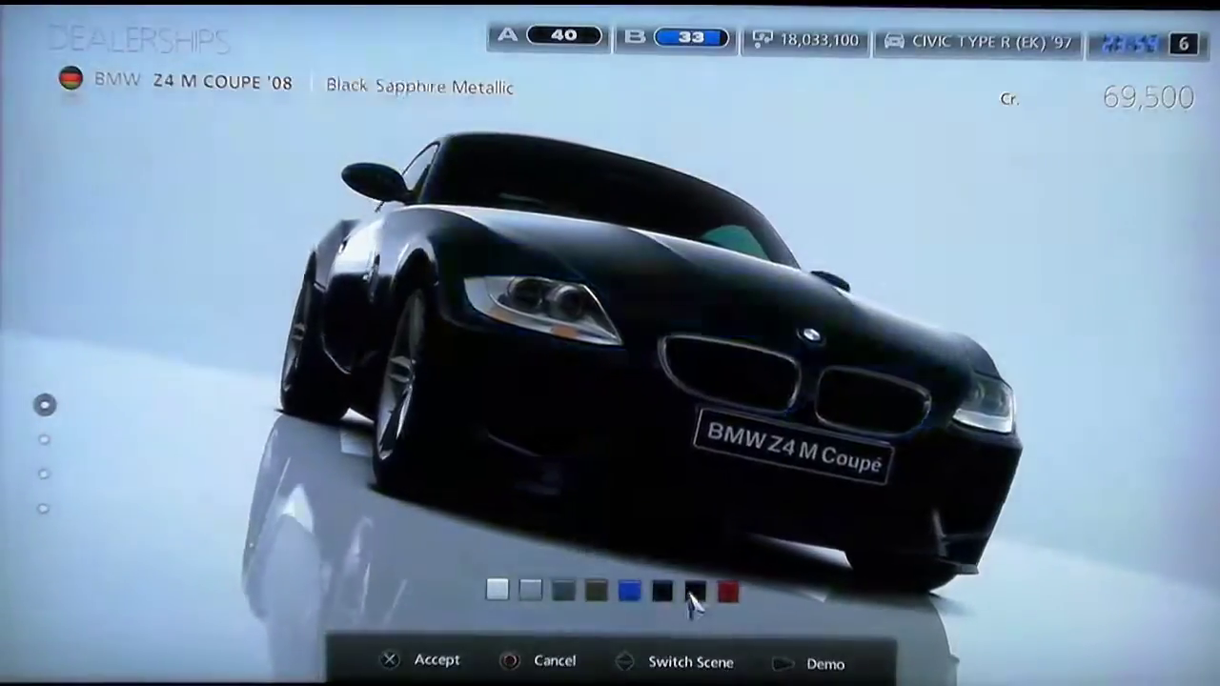
{"action": "left_click", "coordinate": [629, 593]}
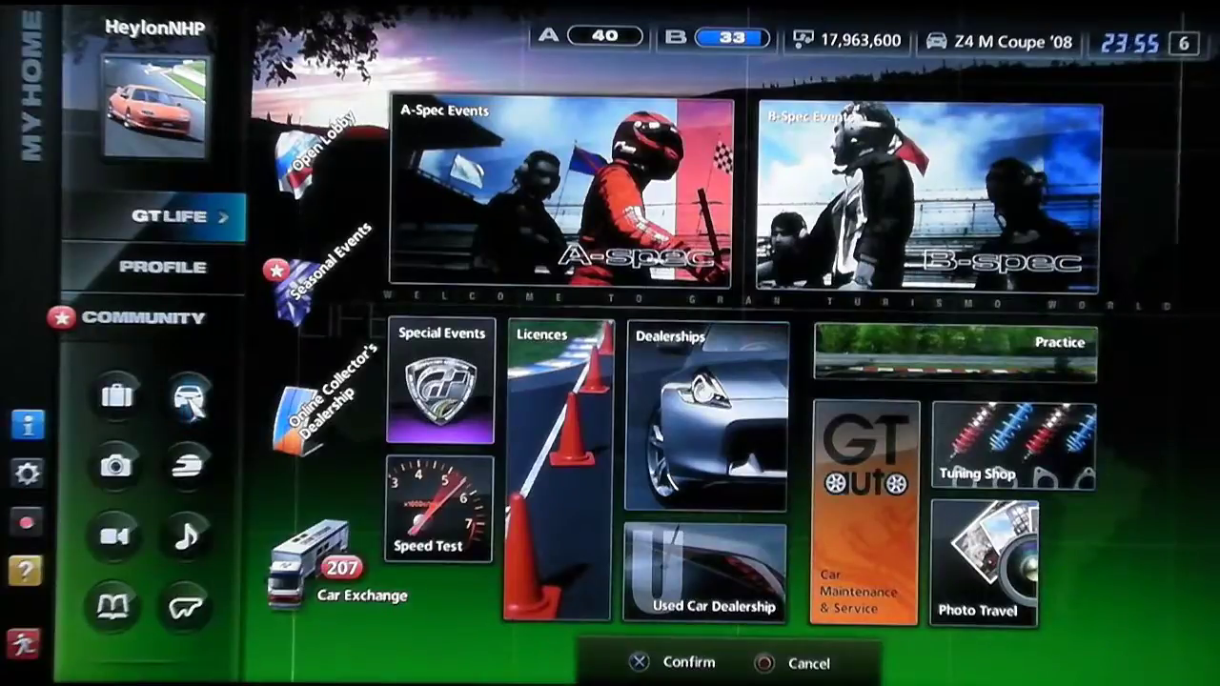
Save the game data with the Save icon in the My Home sidebar
{"action": "mouse_move", "coordinate": [190, 400]}
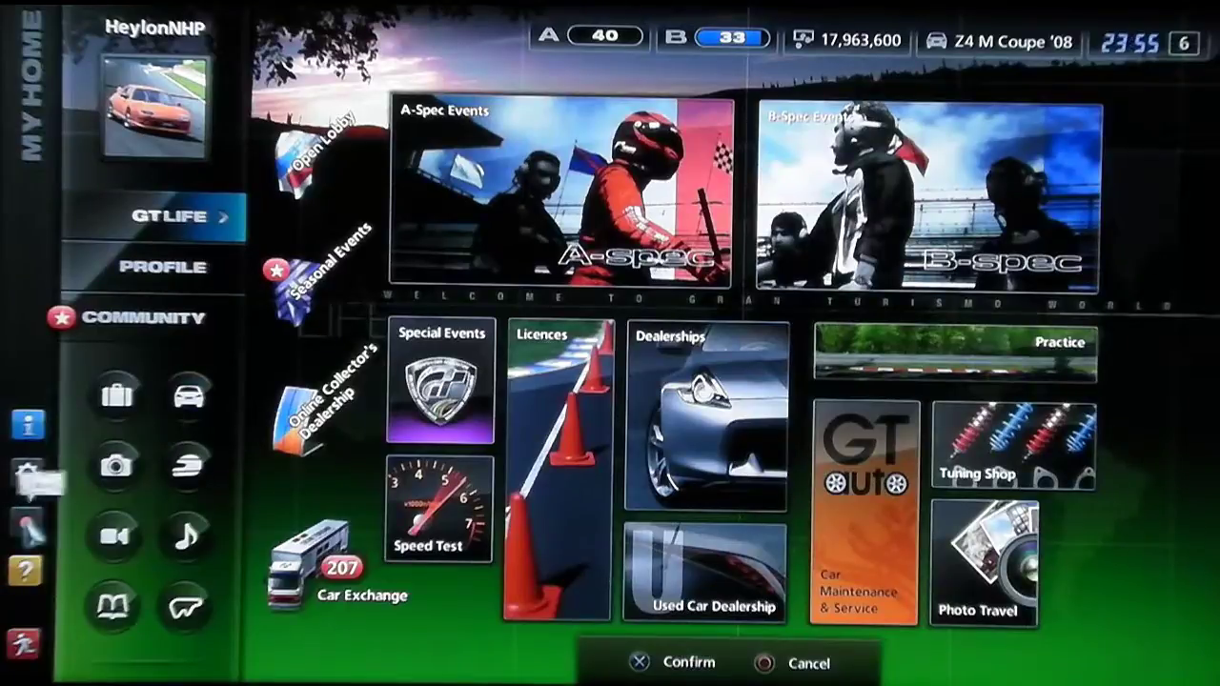
{"action": "left_click", "coordinate": [27, 524]}
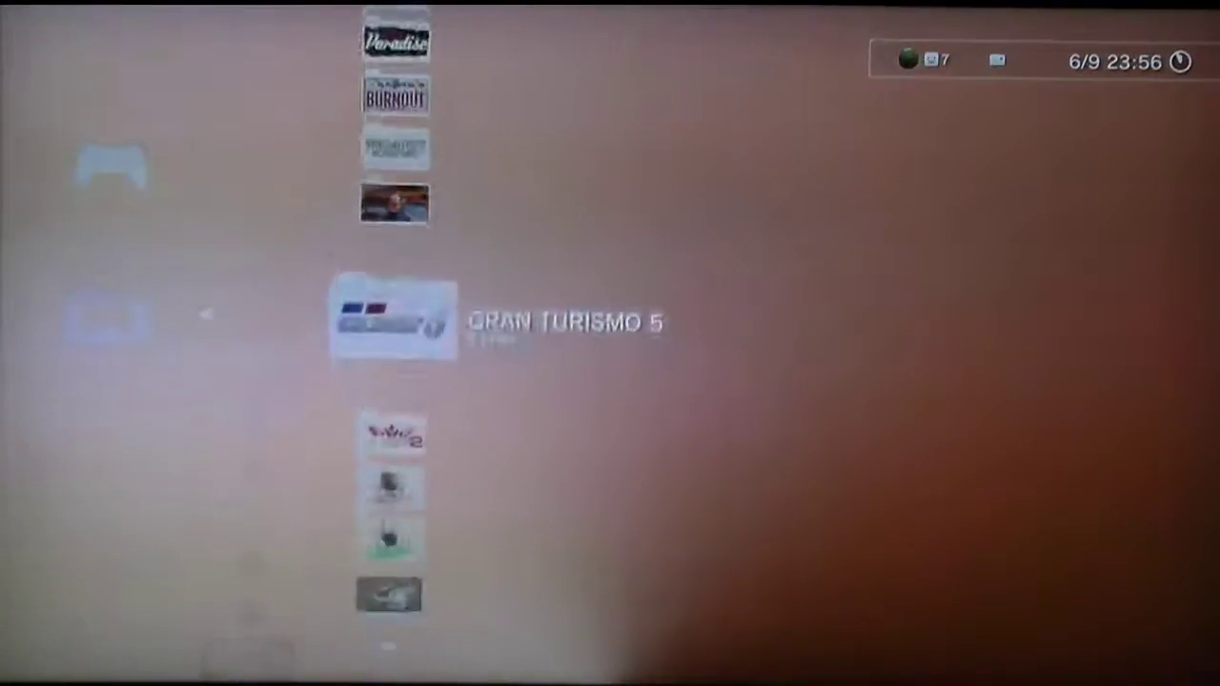
Open the Gran Turismo 5 save entry in the PS3 Saved Data Utility
{"action": "key", "text": "Return"}
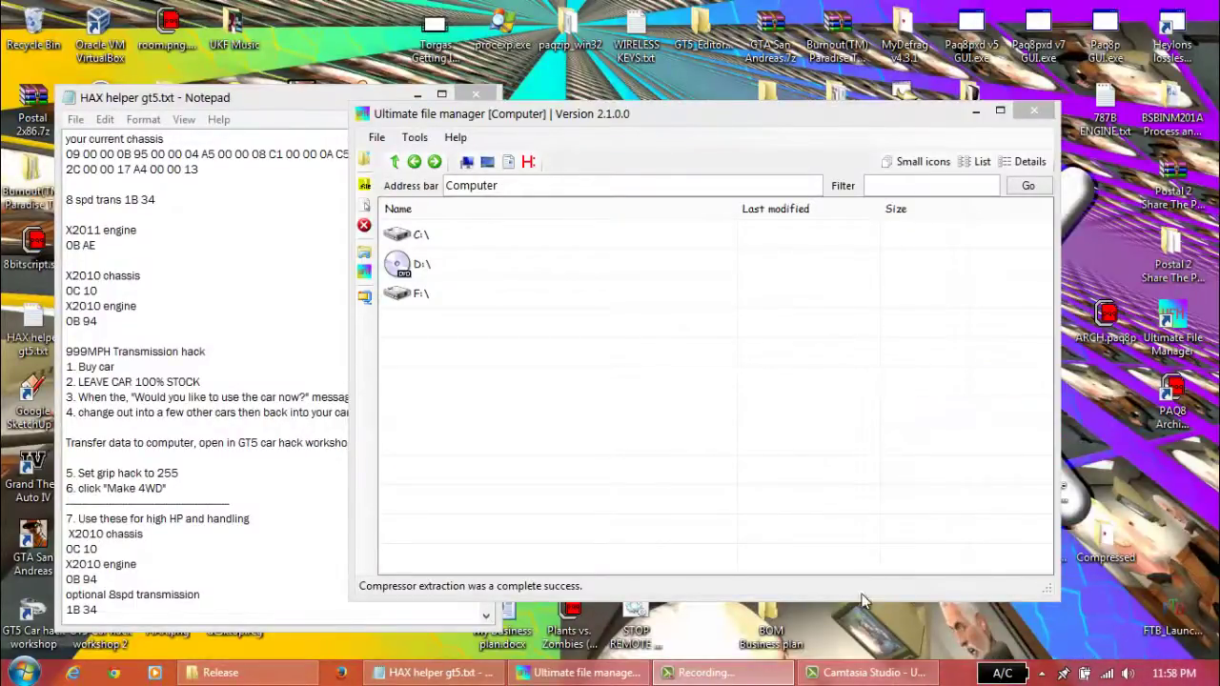
Bring the HAX helper gt5 notes to the front and nudge the window up and left
{"action": "left_click", "coordinate": [697, 677]}
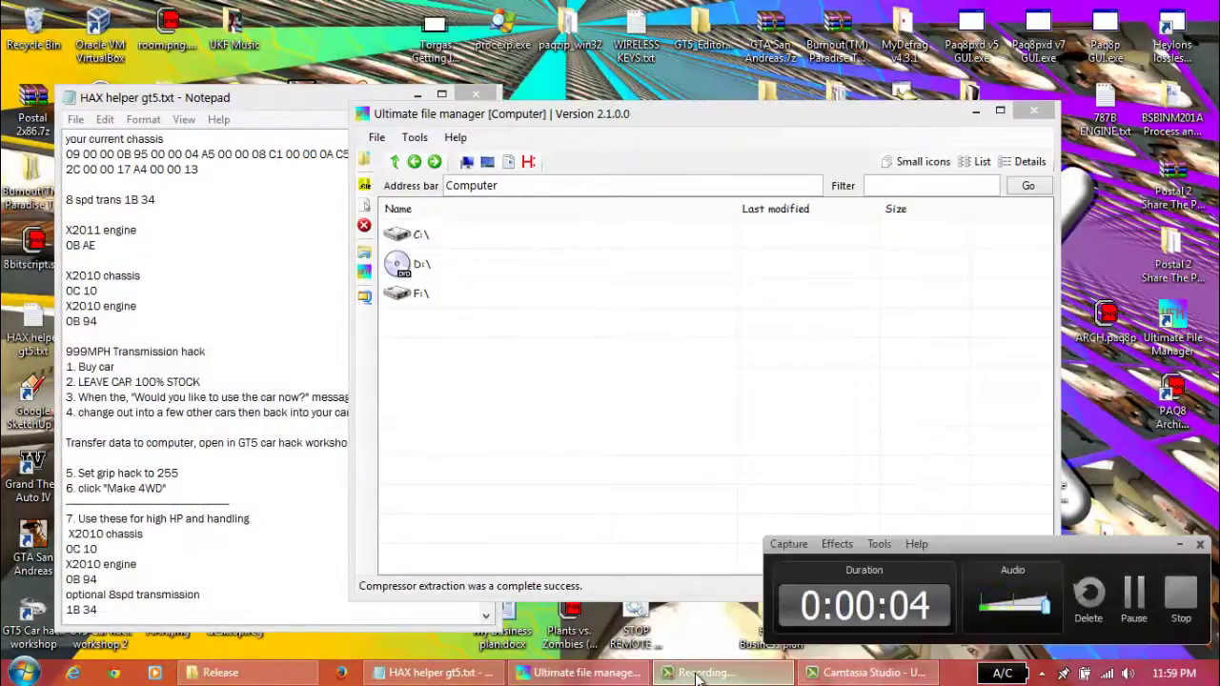
{"action": "left_click", "coordinate": [697, 677]}
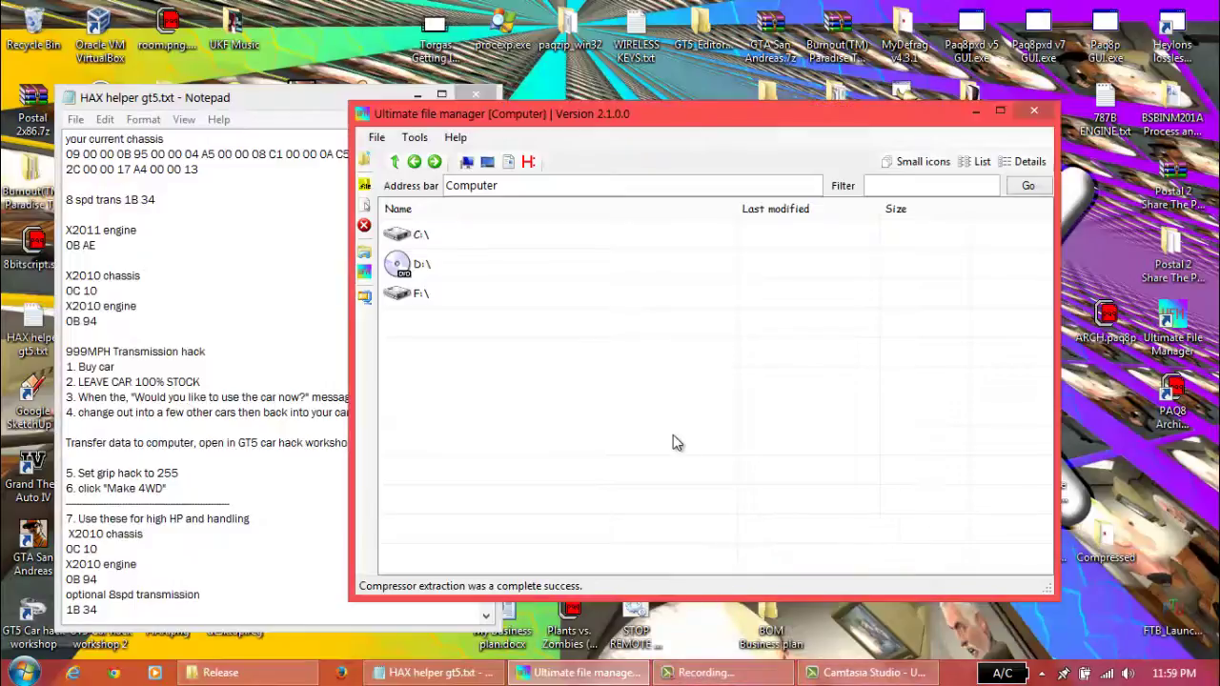
{"action": "left_click", "coordinate": [278, 103]}
{"action": "left_click_drag", "start_coordinate": [279, 103], "coordinate": [263, 86]}
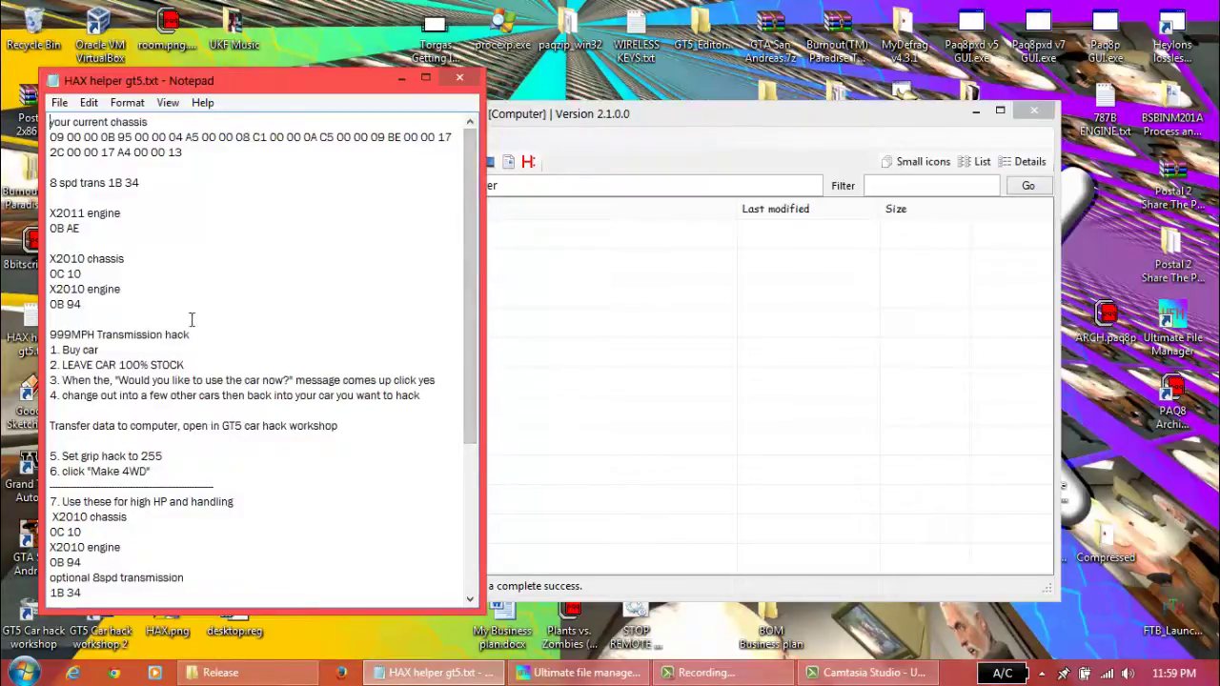
Highlight and review the 999MPH Transmission hack steps, then clear the selection
{"action": "left_click_drag", "start_coordinate": [53, 334], "coordinate": [461, 673]}
{"action": "scroll", "coordinate": [440, 540], "scroll_direction": "up", "scroll_amount": 5}
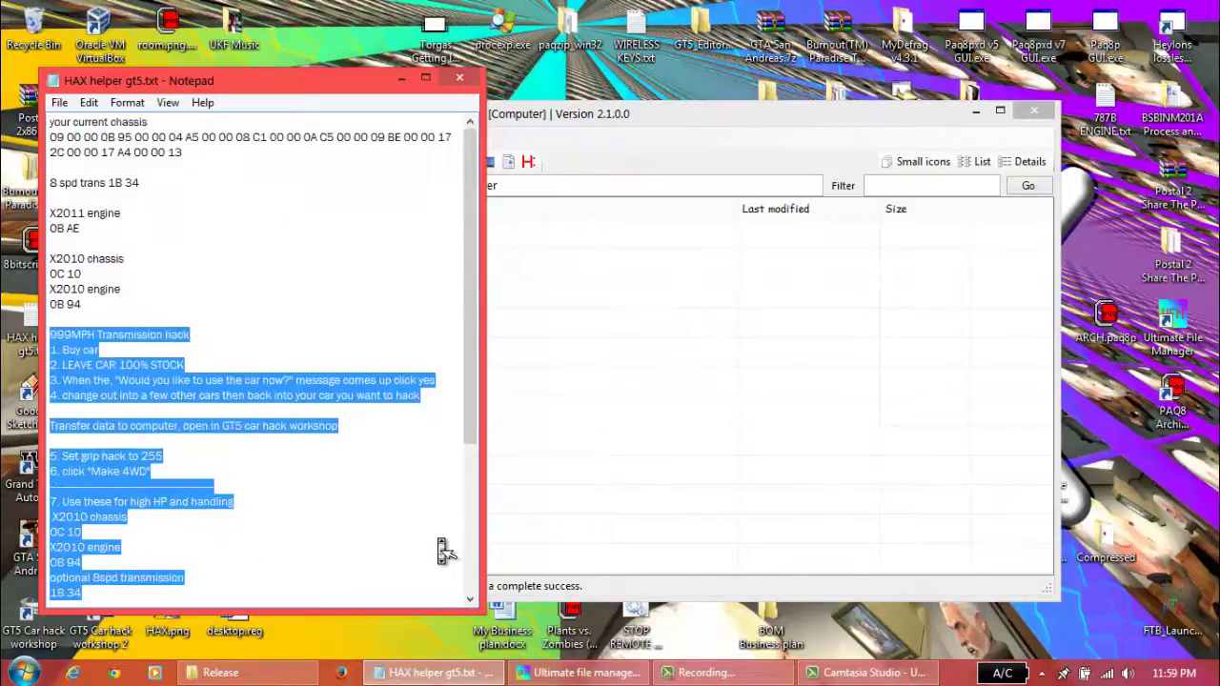
{"action": "scroll", "coordinate": [439, 540], "scroll_direction": "down", "scroll_amount": 2}
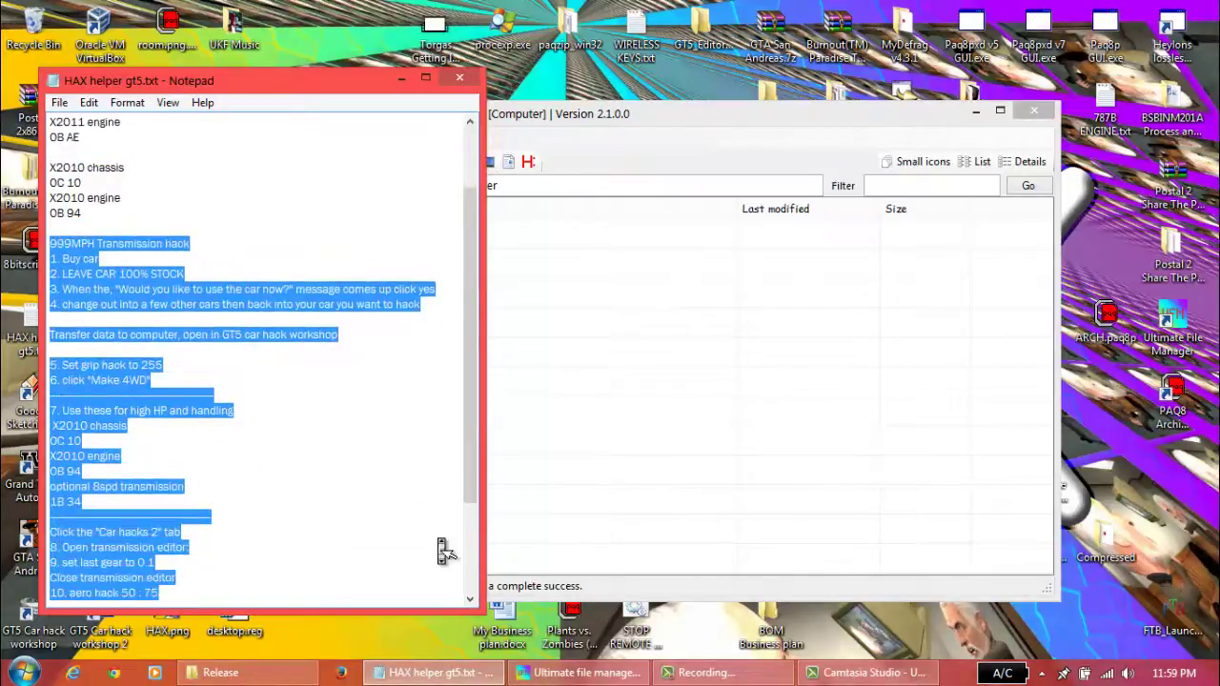
{"action": "left_click", "coordinate": [436, 535]}
{"action": "left_click", "coordinate": [458, 349]}
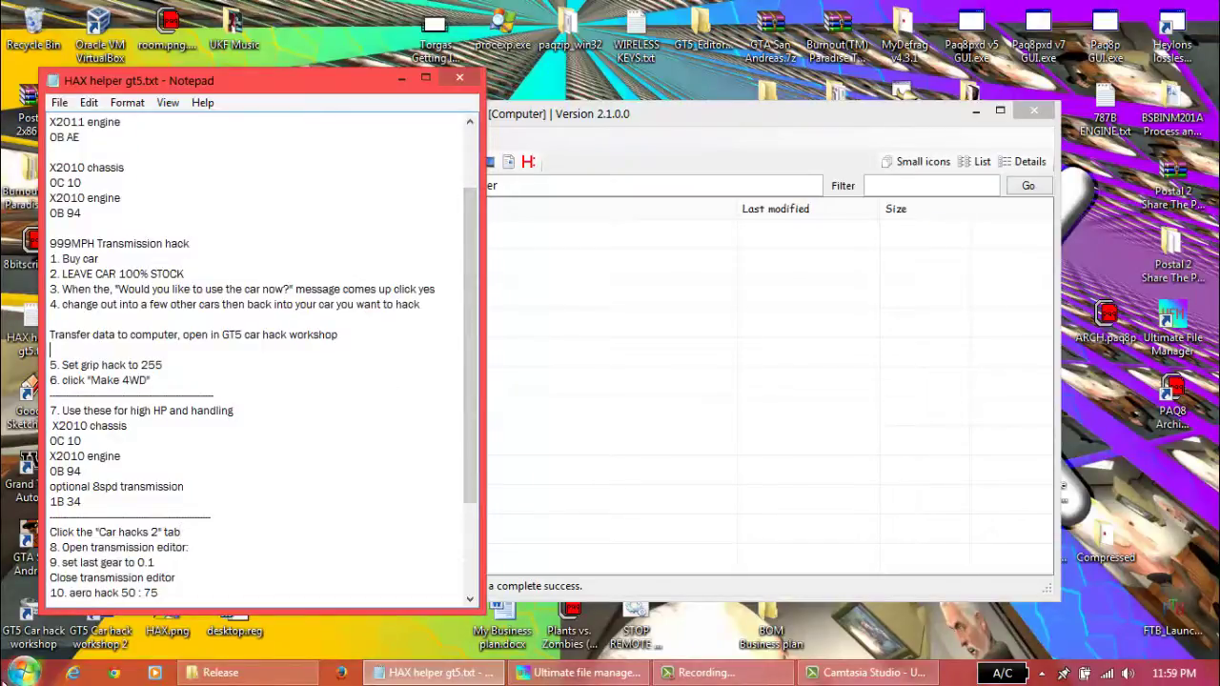
{"action": "left_click", "coordinate": [12, 639]}
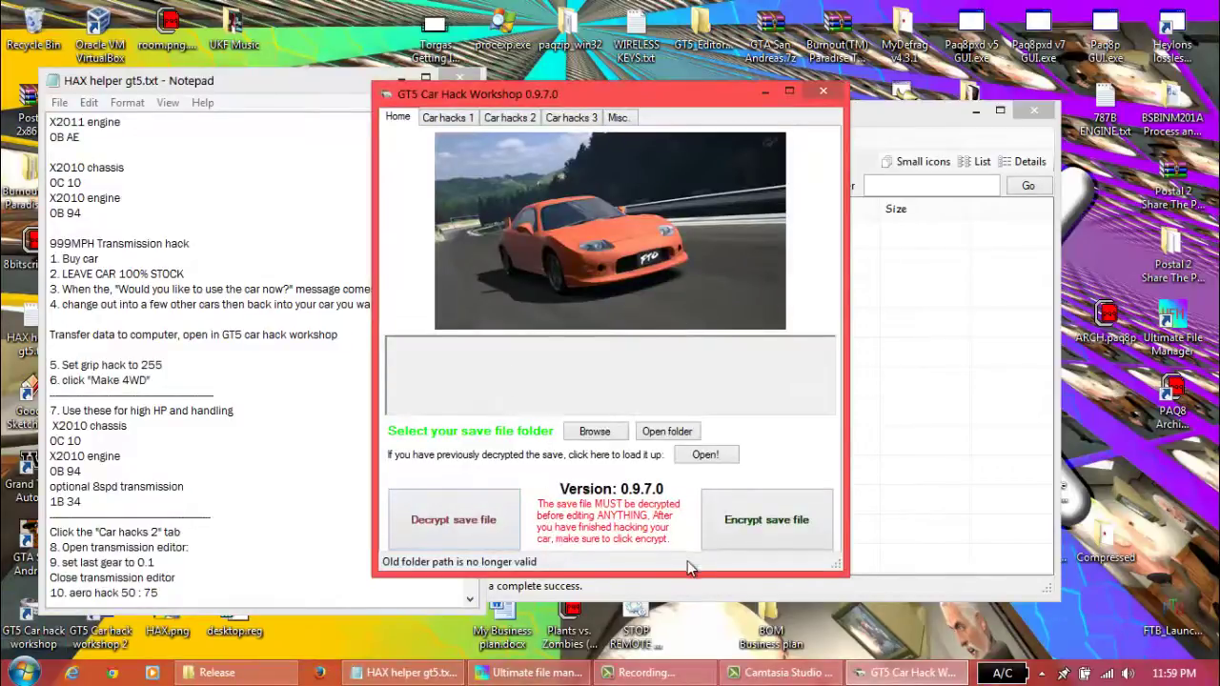
Look through the Car hacks 1, 2, 3 and Misc. tabs, then close the workshop
{"action": "left_click", "coordinate": [448, 118]}
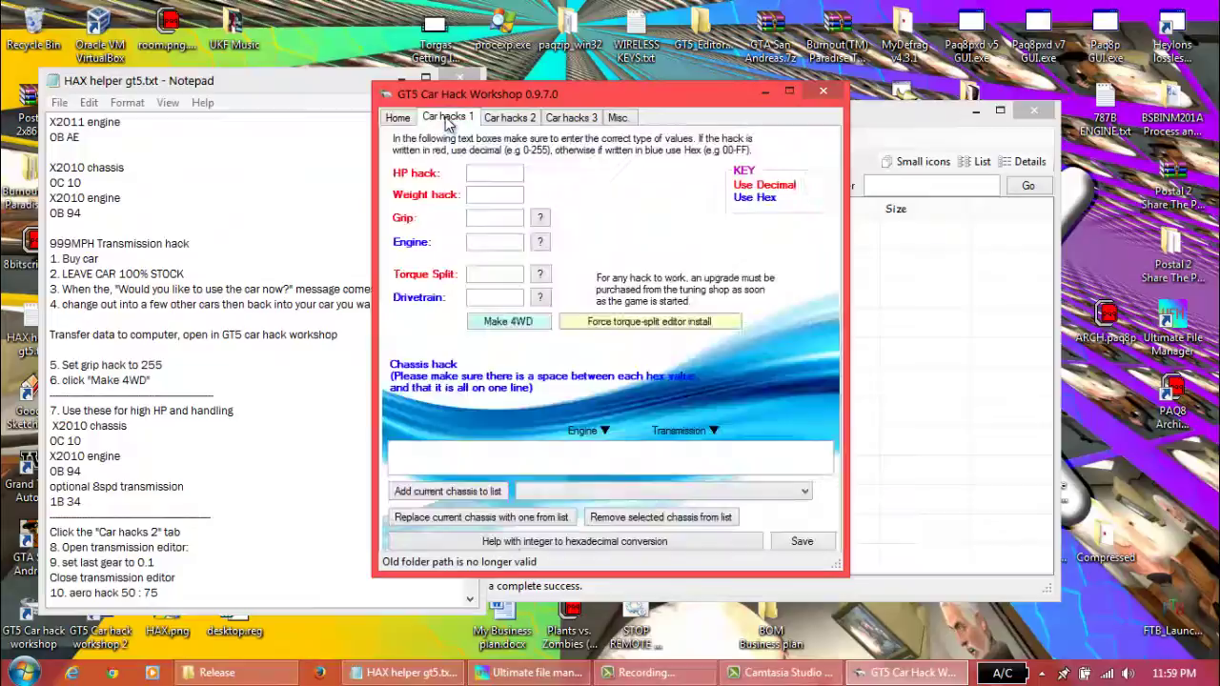
{"action": "left_click", "coordinate": [516, 119]}
{"action": "left_click", "coordinate": [579, 118]}
{"action": "left_click", "coordinate": [613, 118]}
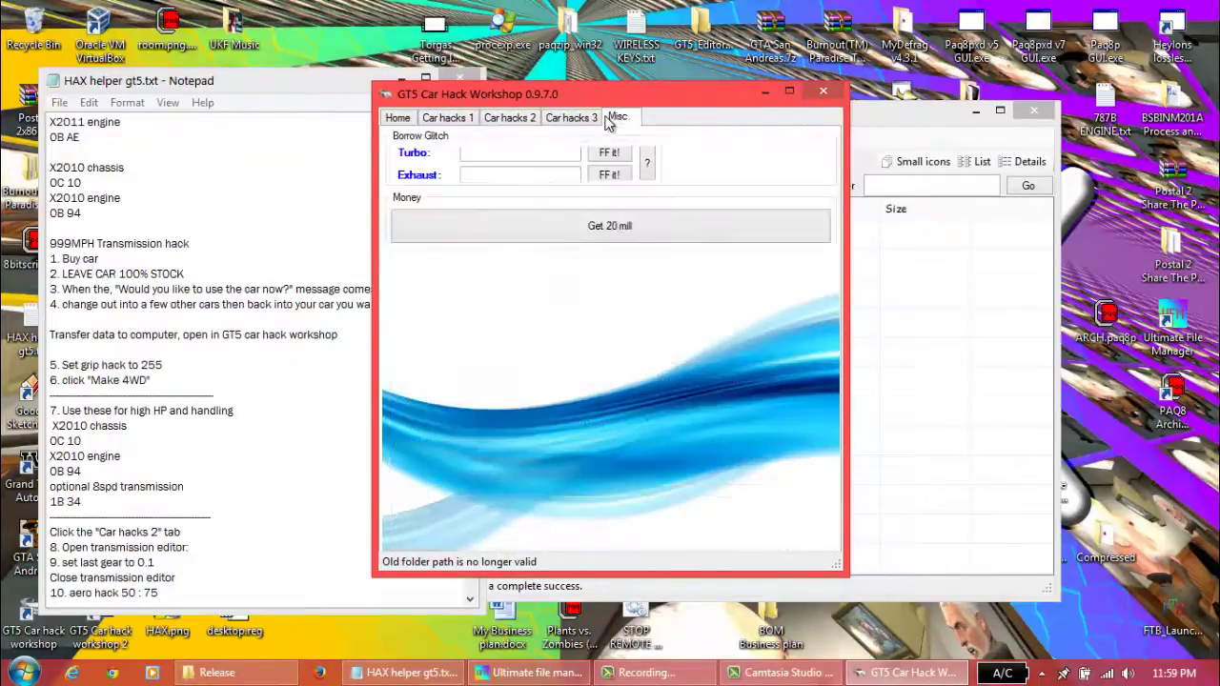
{"action": "left_click", "coordinate": [824, 96]}
Navigate the file manager to Documents > Visual Studio 2010 > Projects
{"action": "left_click", "coordinate": [711, 224]}
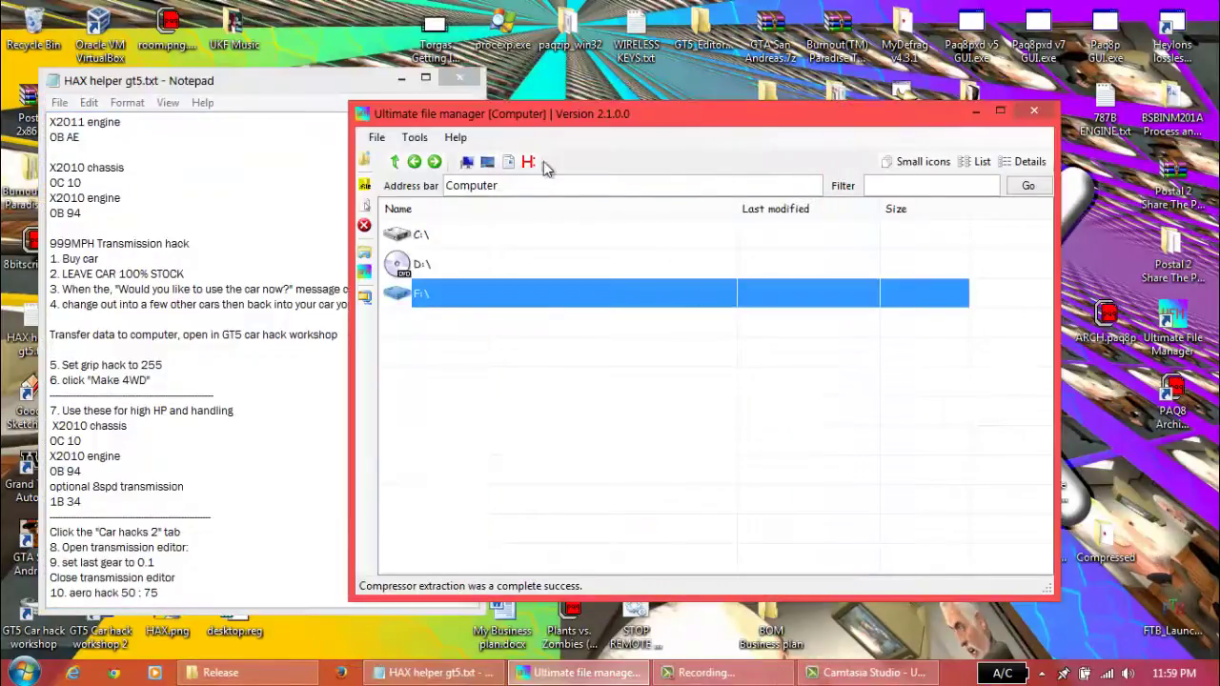
{"action": "left_click", "coordinate": [508, 163]}
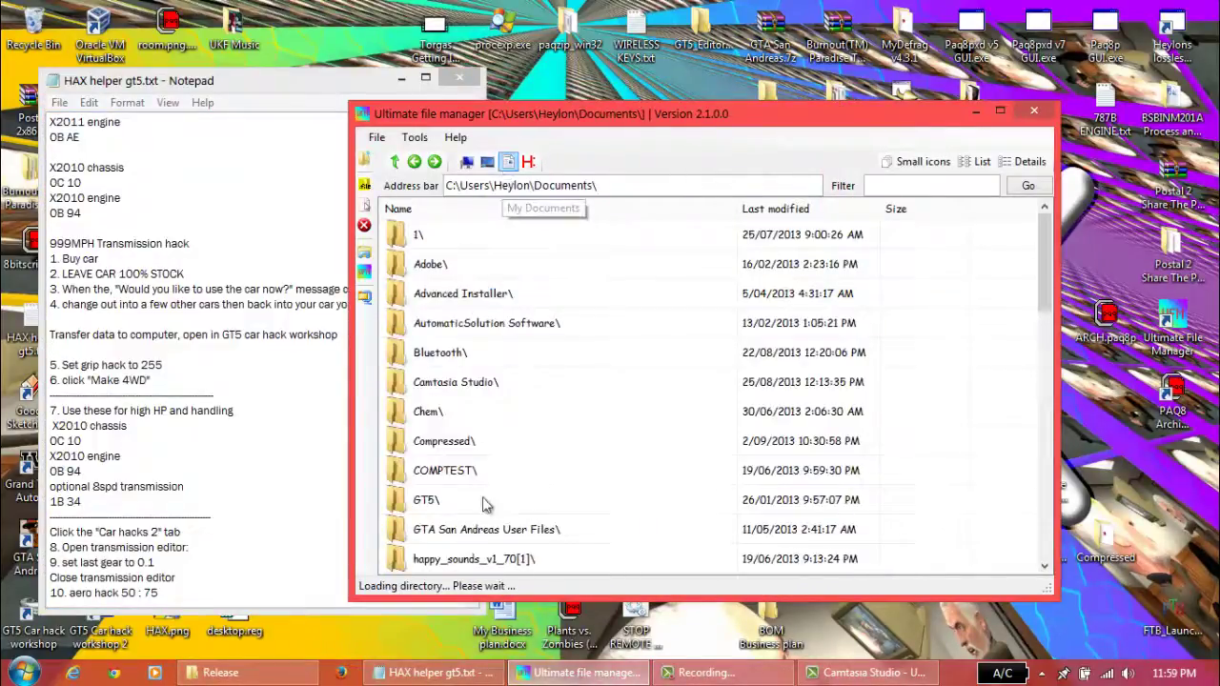
{"action": "scroll", "coordinate": [501, 462], "scroll_direction": "down", "scroll_amount": 12}
{"action": "scroll", "coordinate": [503, 462], "scroll_direction": "up", "scroll_amount": 2}
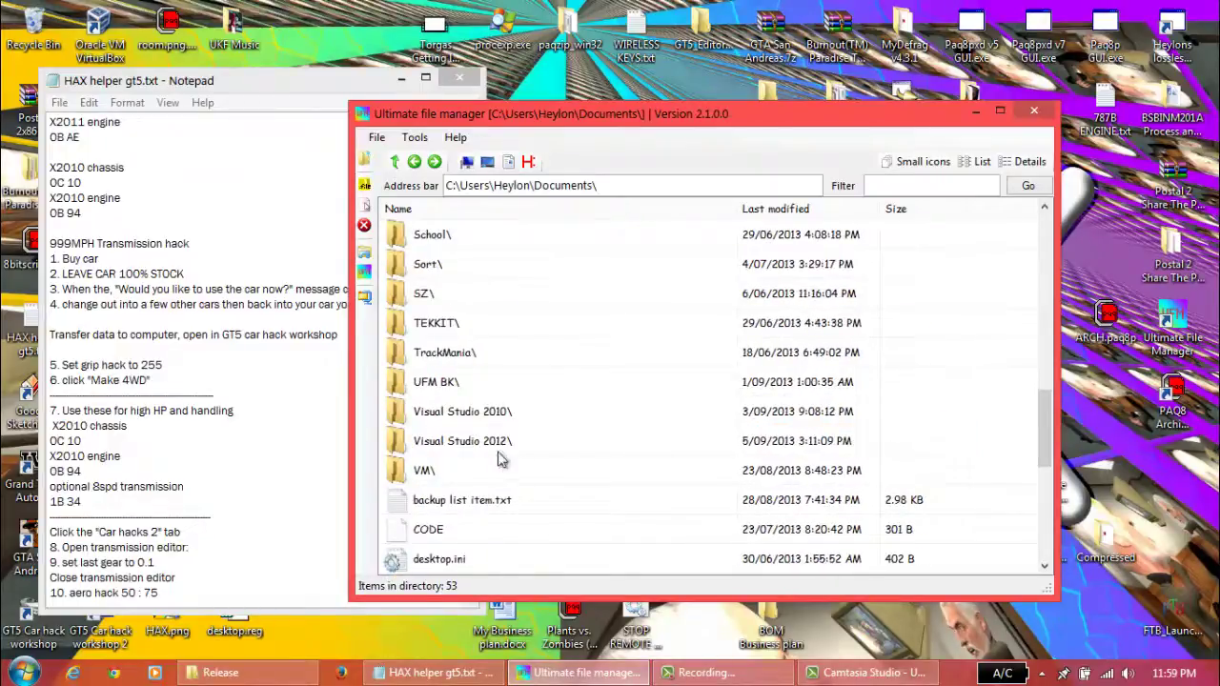
{"action": "double_click", "coordinate": [495, 411]}
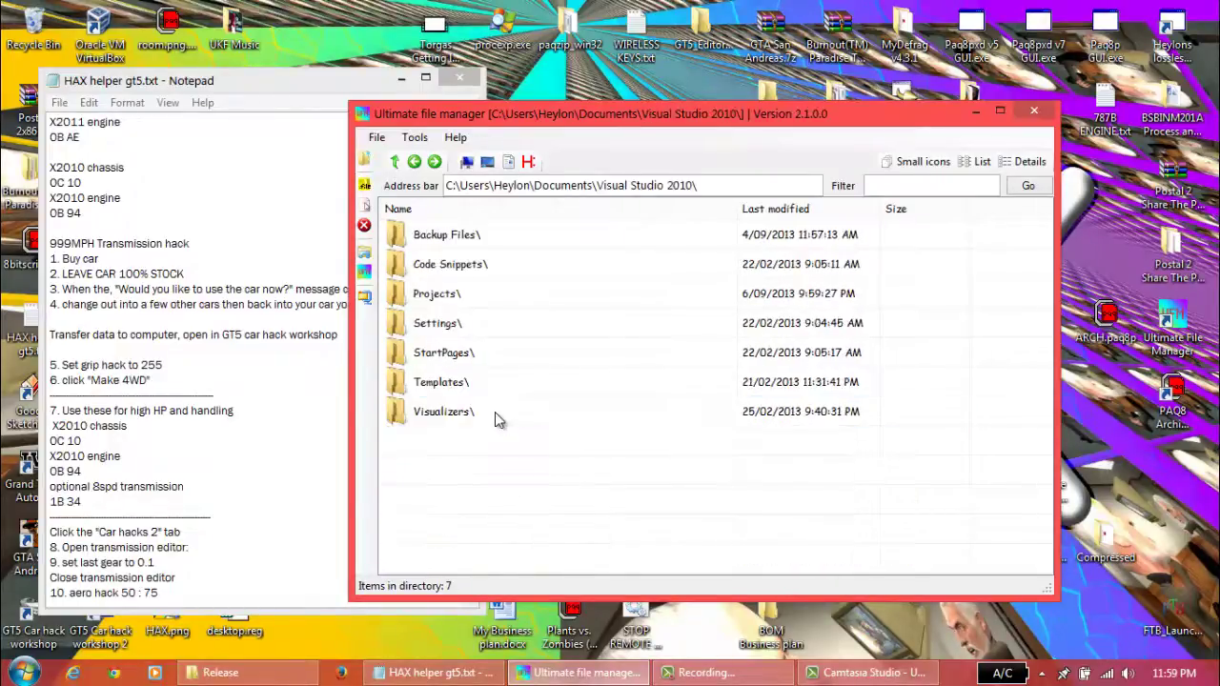
{"action": "double_click", "coordinate": [459, 295]}
Open GT5 Car hack workshop 2\bin\Release and launch GT5 Car hack workshop 2.exe
{"action": "scroll", "coordinate": [461, 448], "scroll_direction": "down", "scroll_amount": 6}
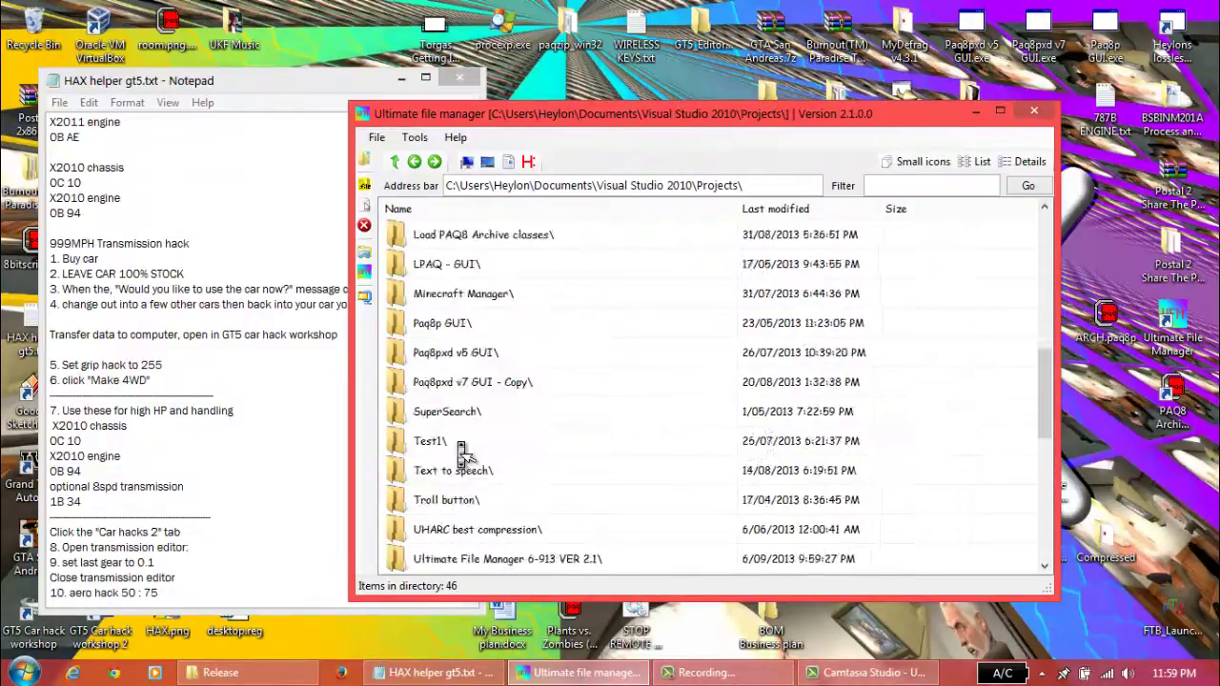
{"action": "scroll", "coordinate": [461, 448], "scroll_direction": "down", "scroll_amount": 3}
{"action": "scroll", "coordinate": [462, 453], "scroll_direction": "up", "scroll_amount": 1}
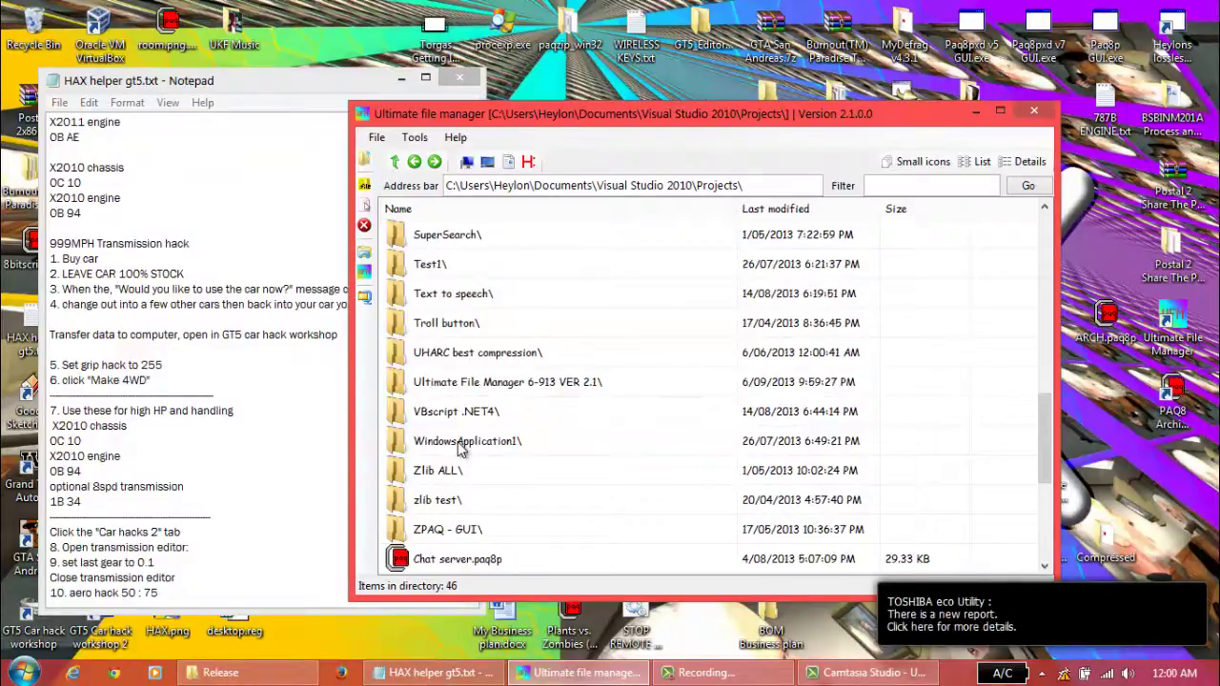
{"action": "scroll", "coordinate": [461, 450], "scroll_direction": "up", "scroll_amount": 1}
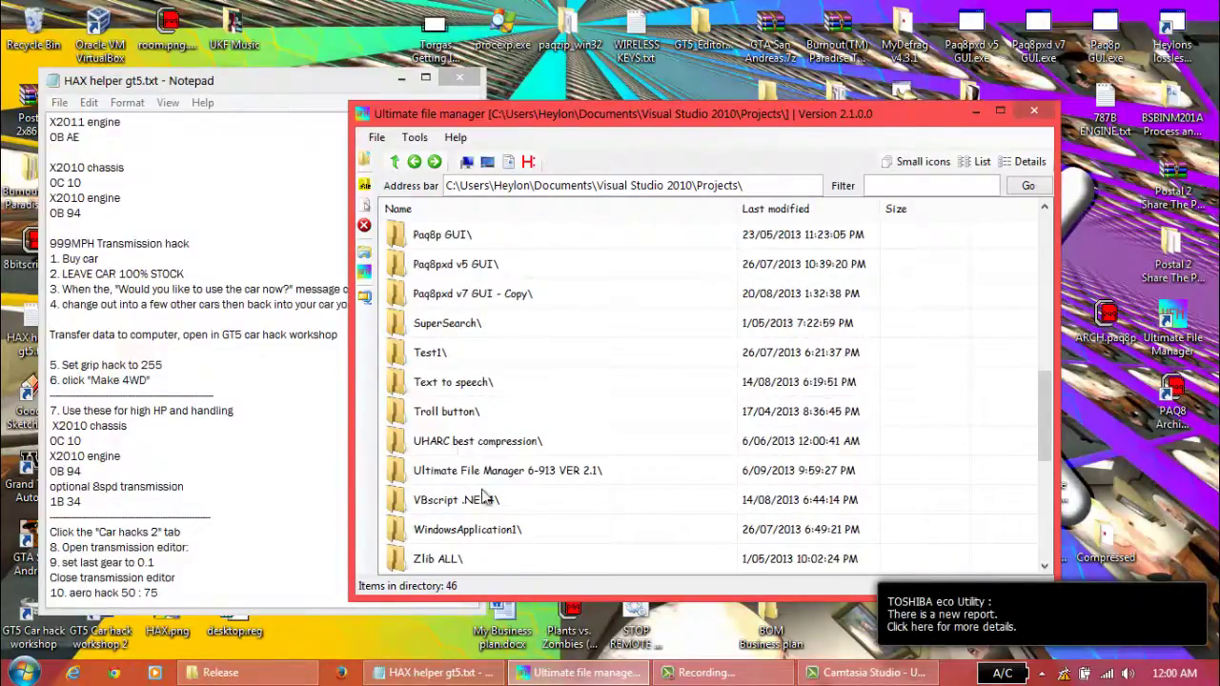
{"action": "scroll", "coordinate": [521, 279], "scroll_direction": "up", "scroll_amount": 6}
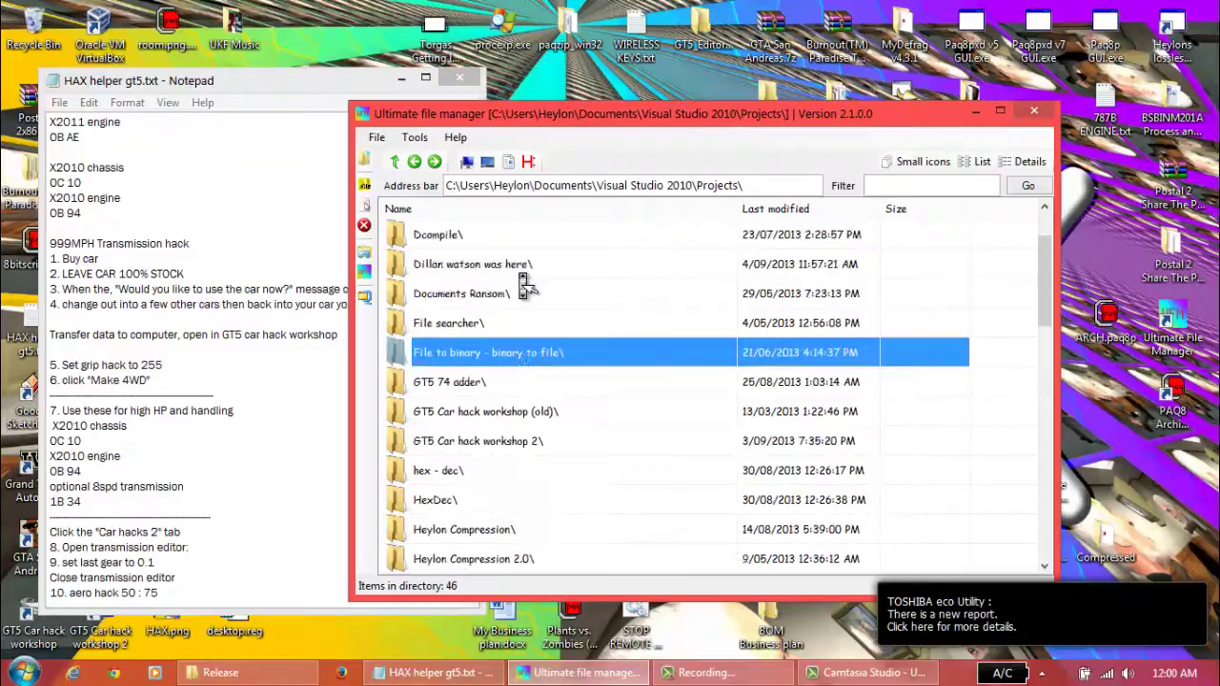
{"action": "double_click", "coordinate": [511, 441]}
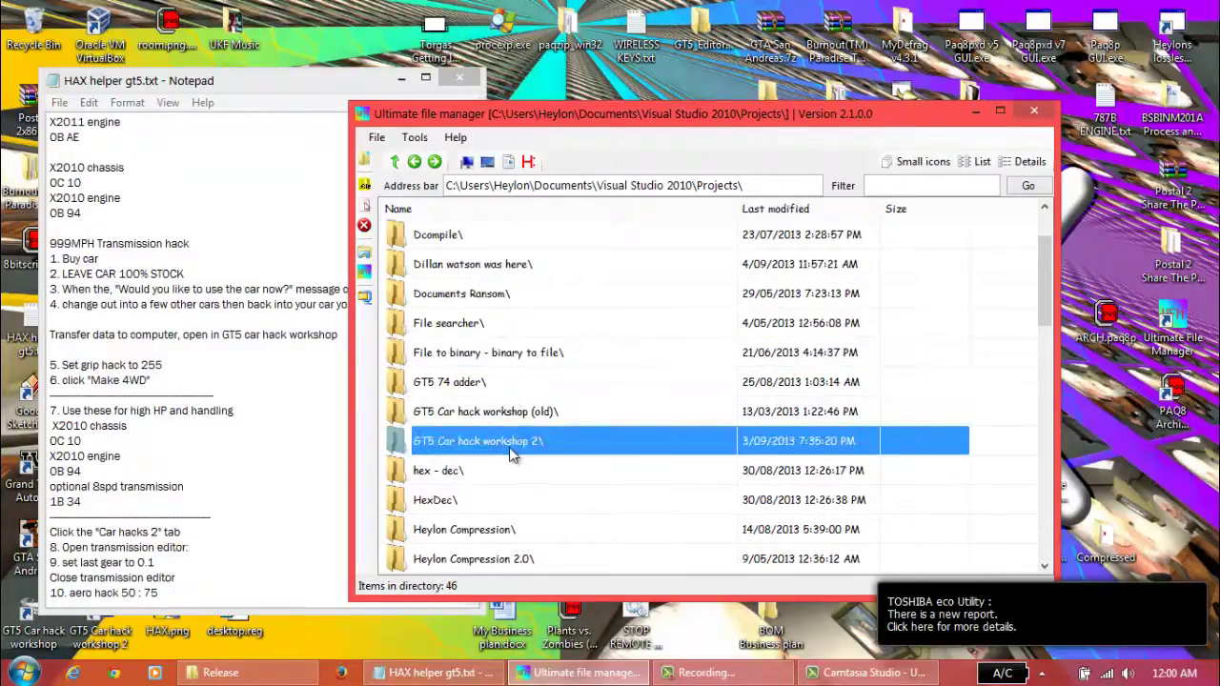
{"action": "double_click", "coordinate": [453, 241]}
{"action": "double_click", "coordinate": [454, 241]}
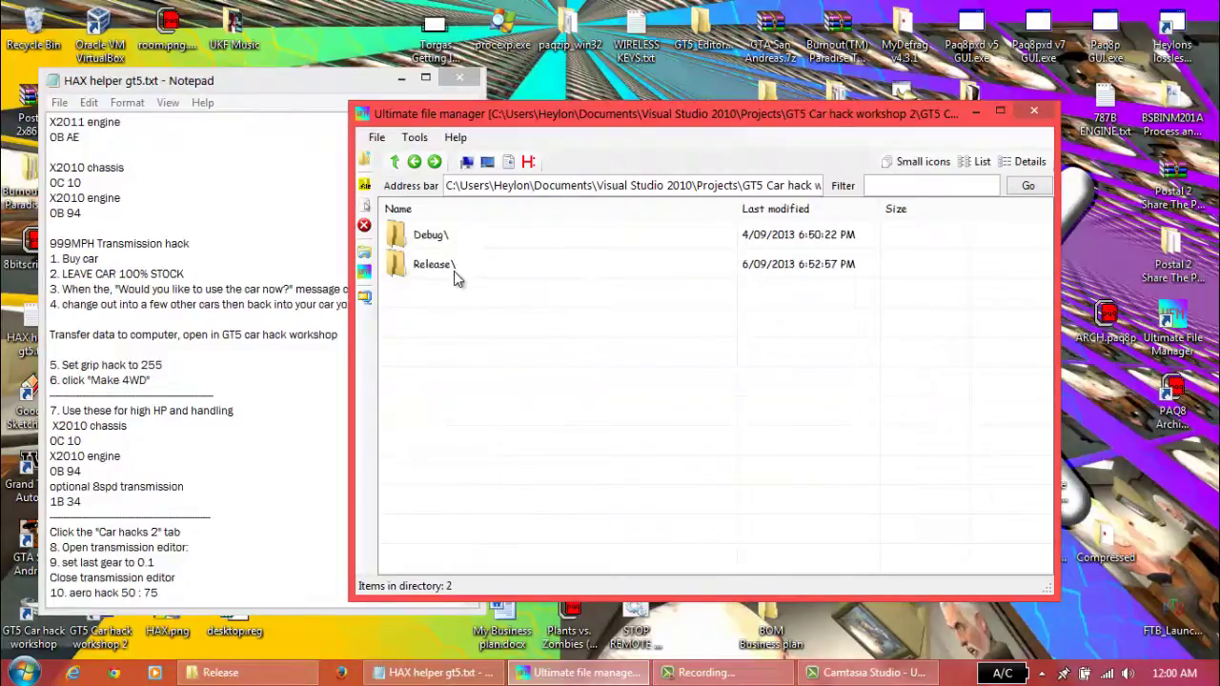
{"action": "double_click", "coordinate": [454, 269]}
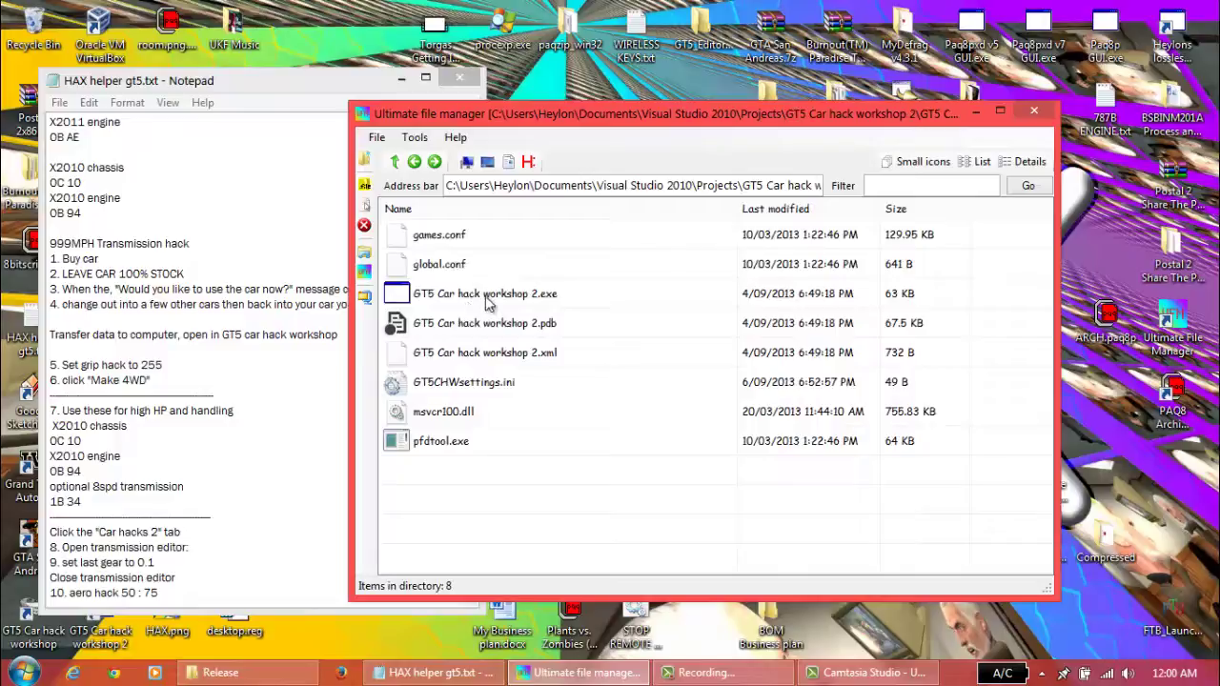
{"action": "double_click", "coordinate": [486, 298]}
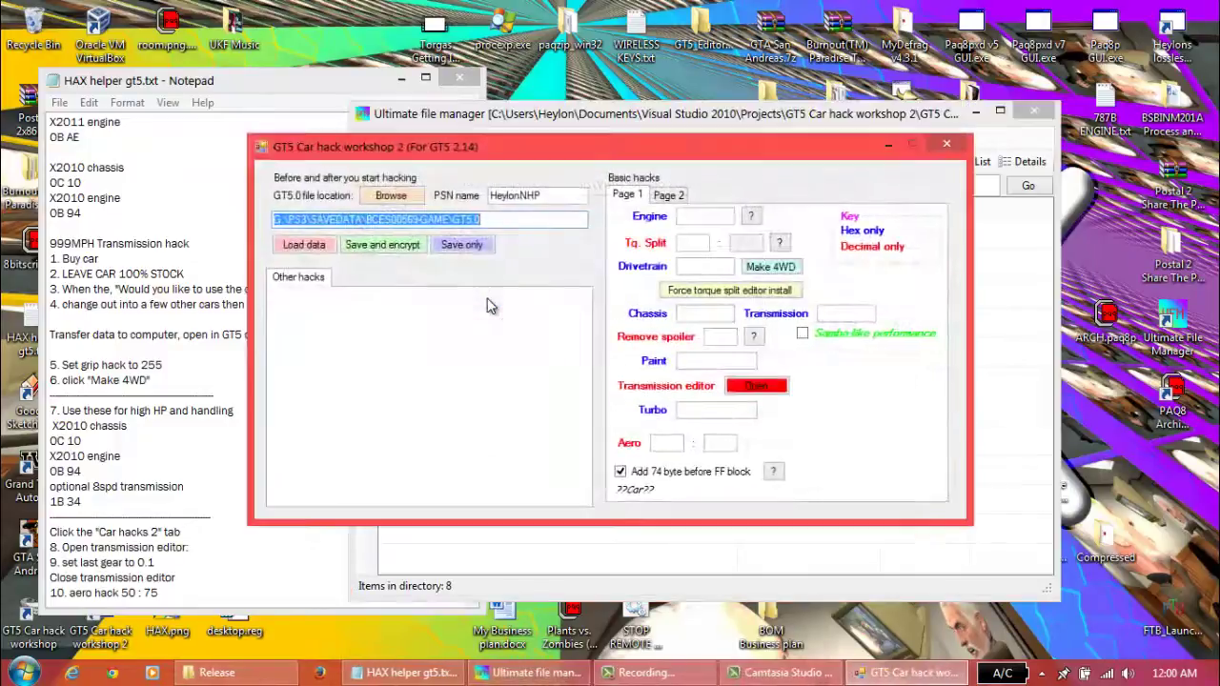
Move the Notepad notes top-left, keep the hack tool in front, and dismiss the drive scan-and-fix prompt
{"action": "left_click_drag", "start_coordinate": [372, 82], "coordinate": [342, 64]}
{"action": "left_click", "coordinate": [615, 148]}
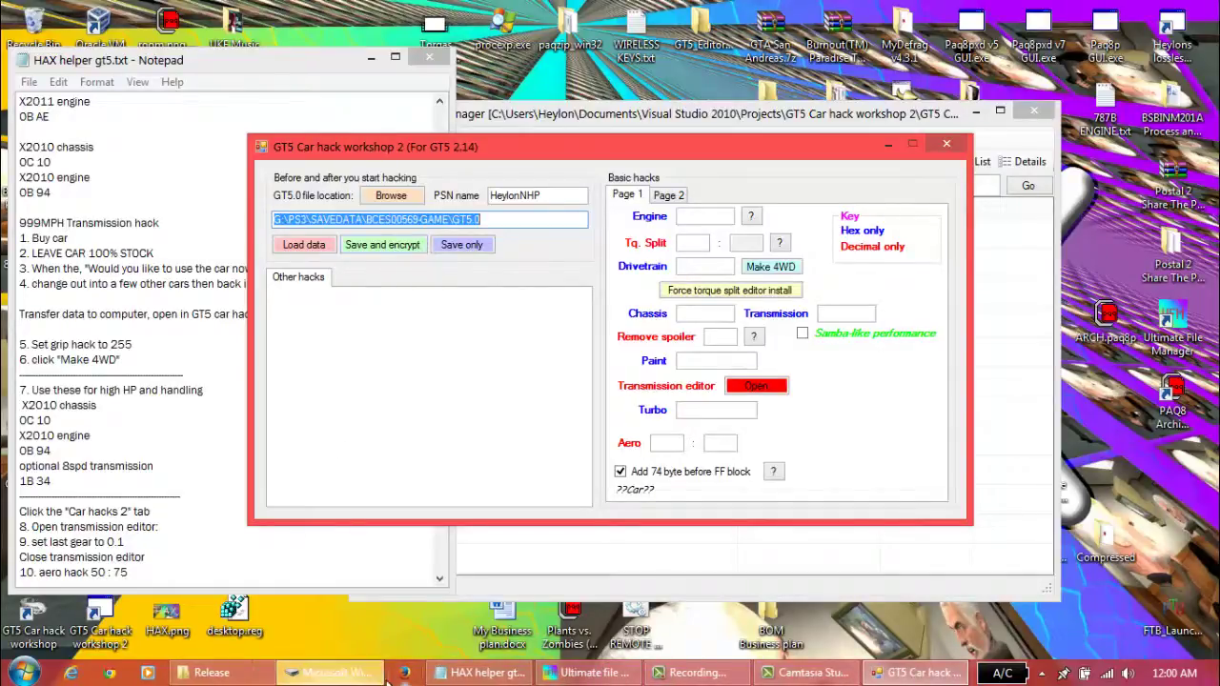
{"action": "left_click", "coordinate": [691, 672]}
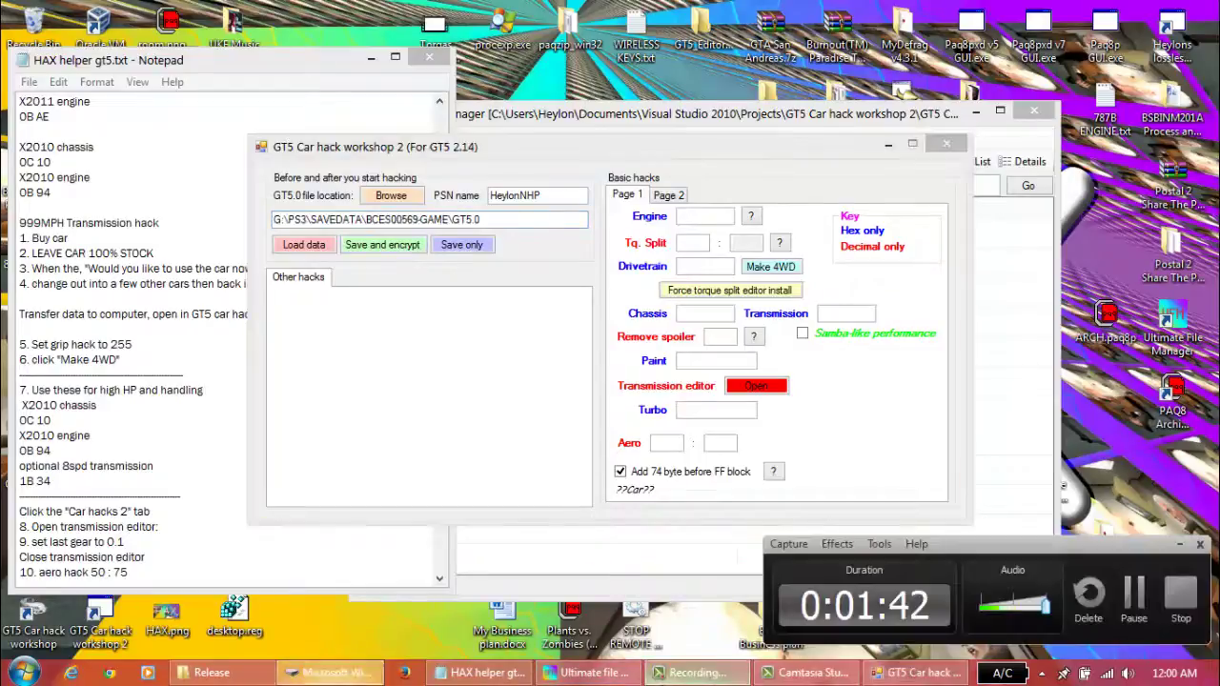
{"action": "left_click", "coordinate": [662, 680]}
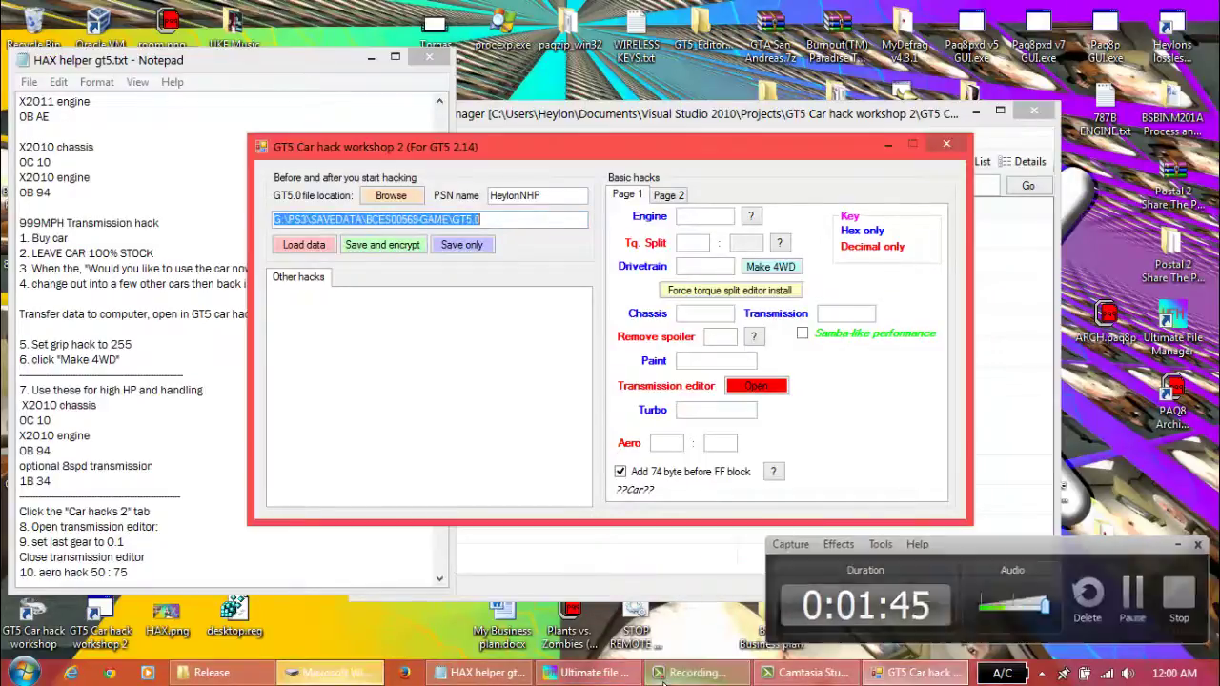
{"action": "left_click", "coordinate": [324, 675]}
{"action": "left_click", "coordinate": [783, 194]}
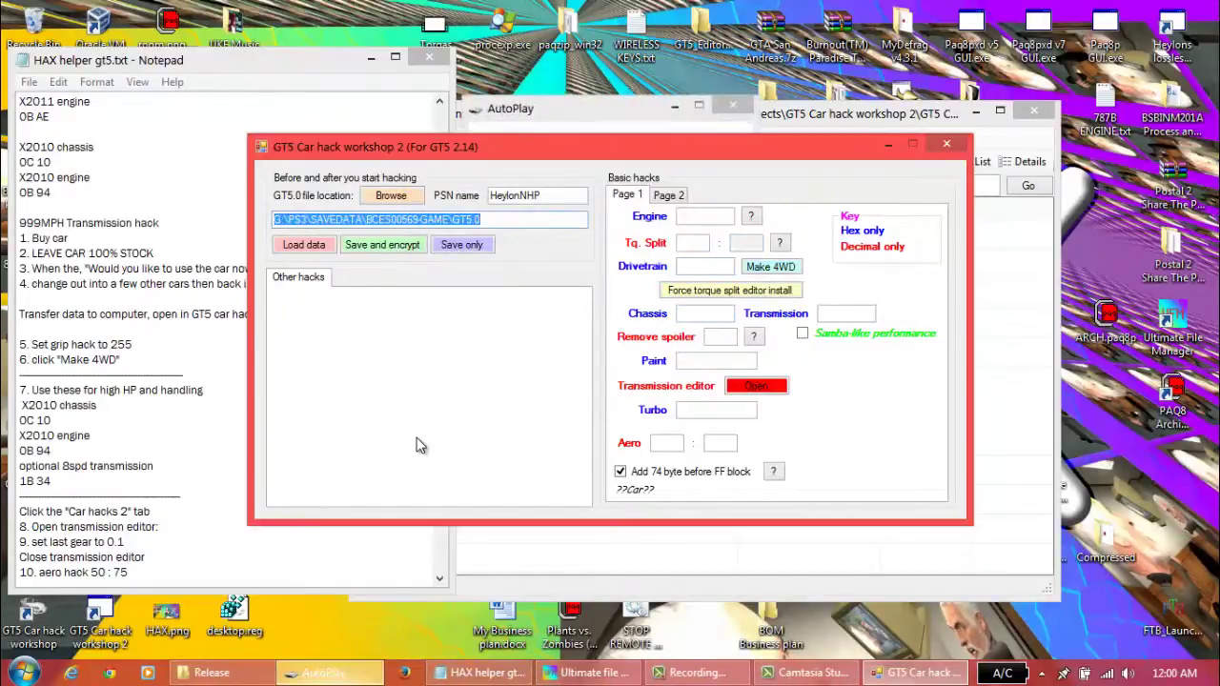
View the USB drive's files through AutoPlay's Open folder option, then close the window
{"action": "left_click", "coordinate": [583, 102]}
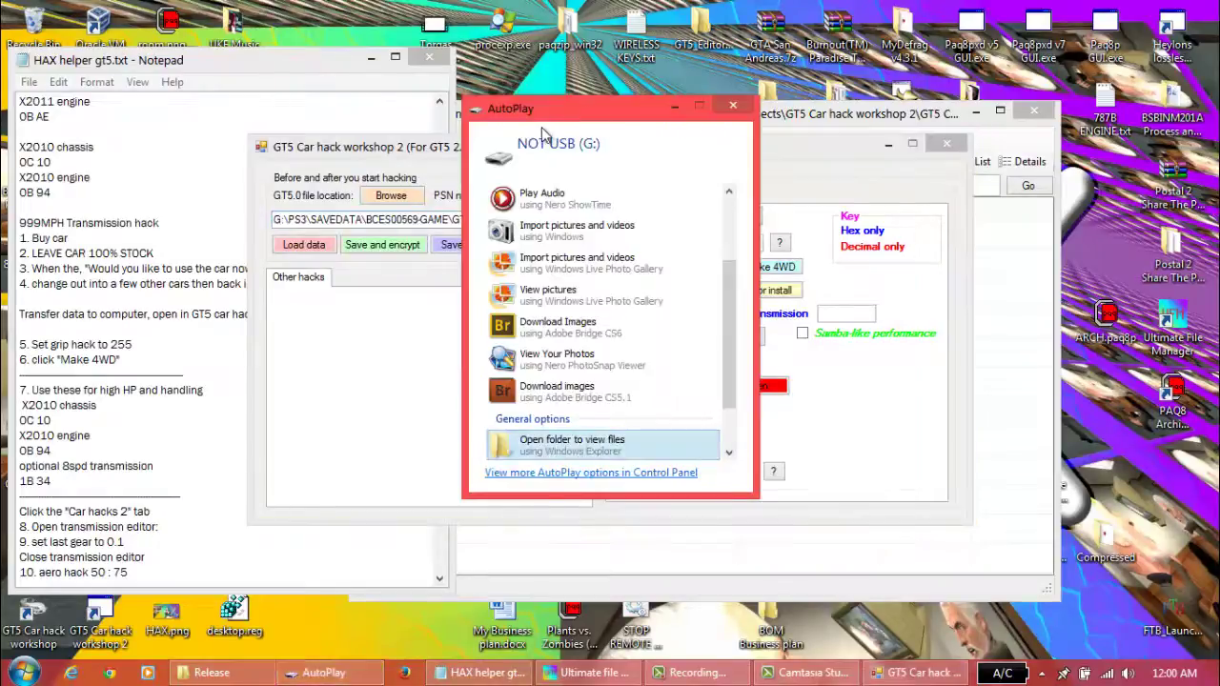
{"action": "left_click_drag", "start_coordinate": [543, 131], "coordinate": [431, 219]}
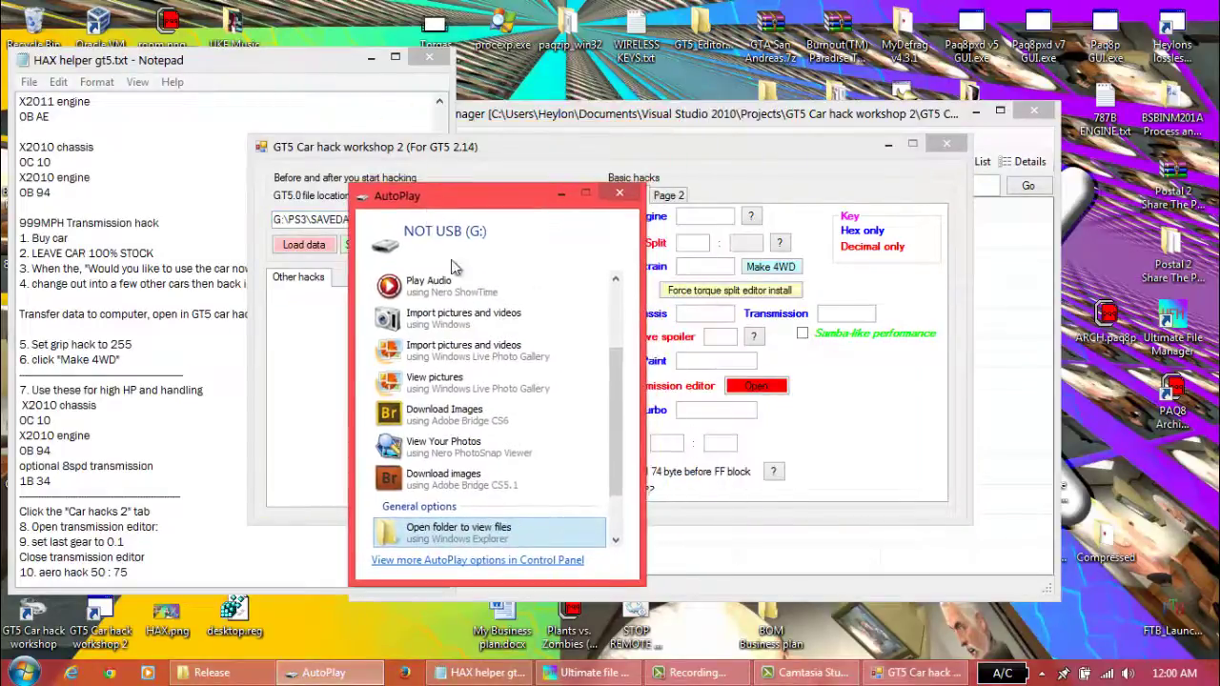
{"action": "left_click", "coordinate": [467, 530]}
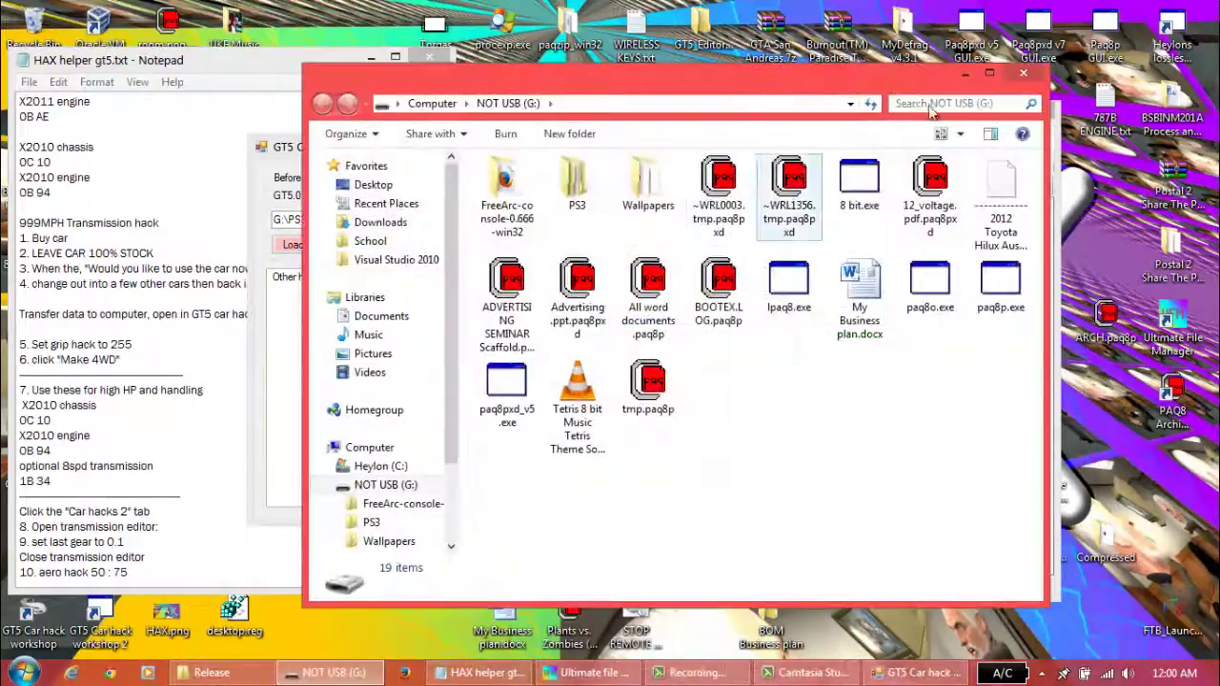
{"action": "left_click", "coordinate": [1034, 78]}
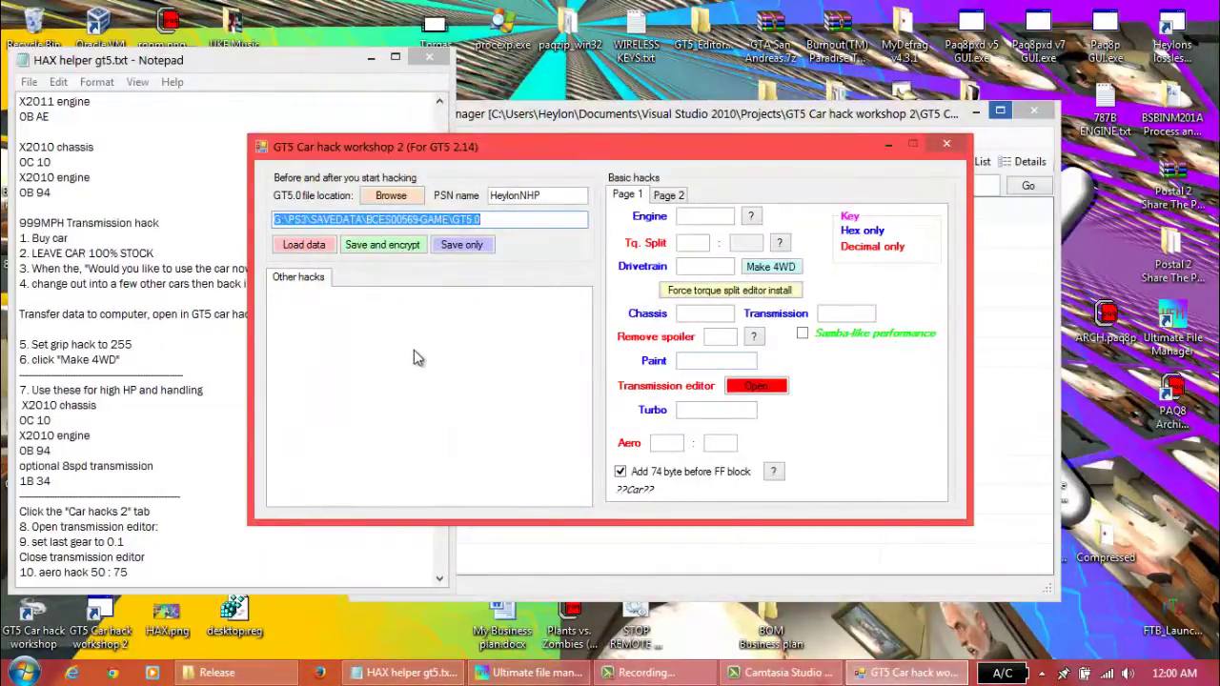
Check NOT USB (G:) free space in Computer, close it, and select the save file path text
{"action": "key", "text": "super"}
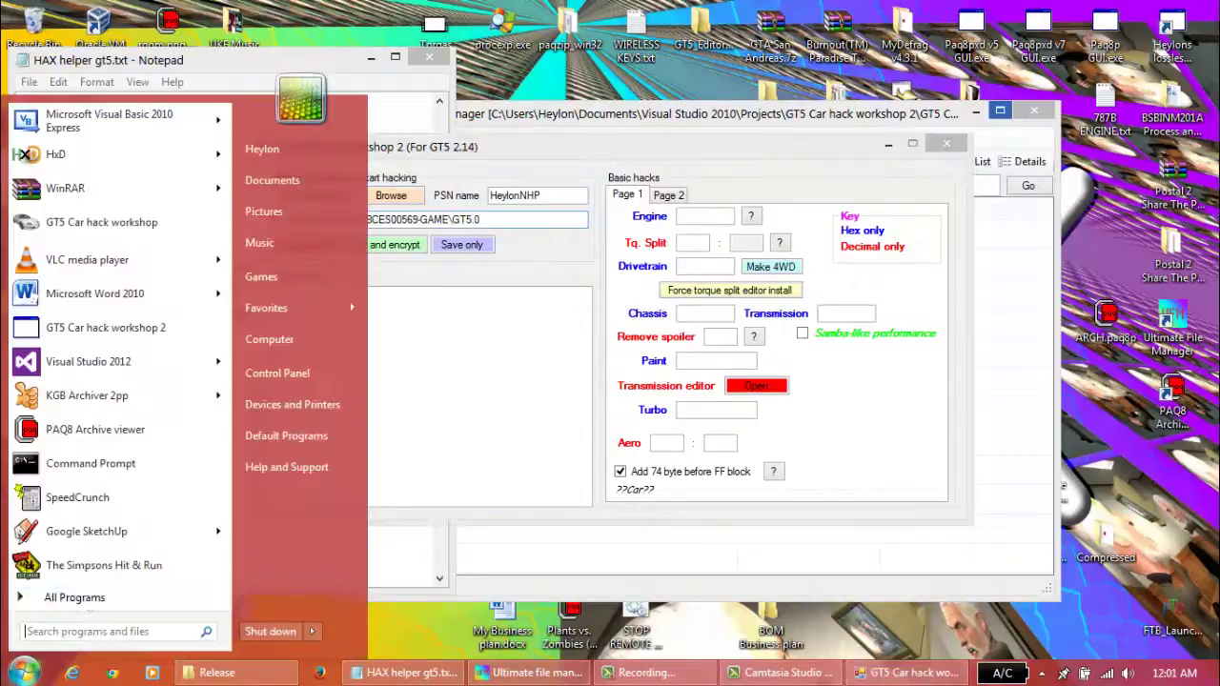
{"action": "left_click", "coordinate": [338, 345]}
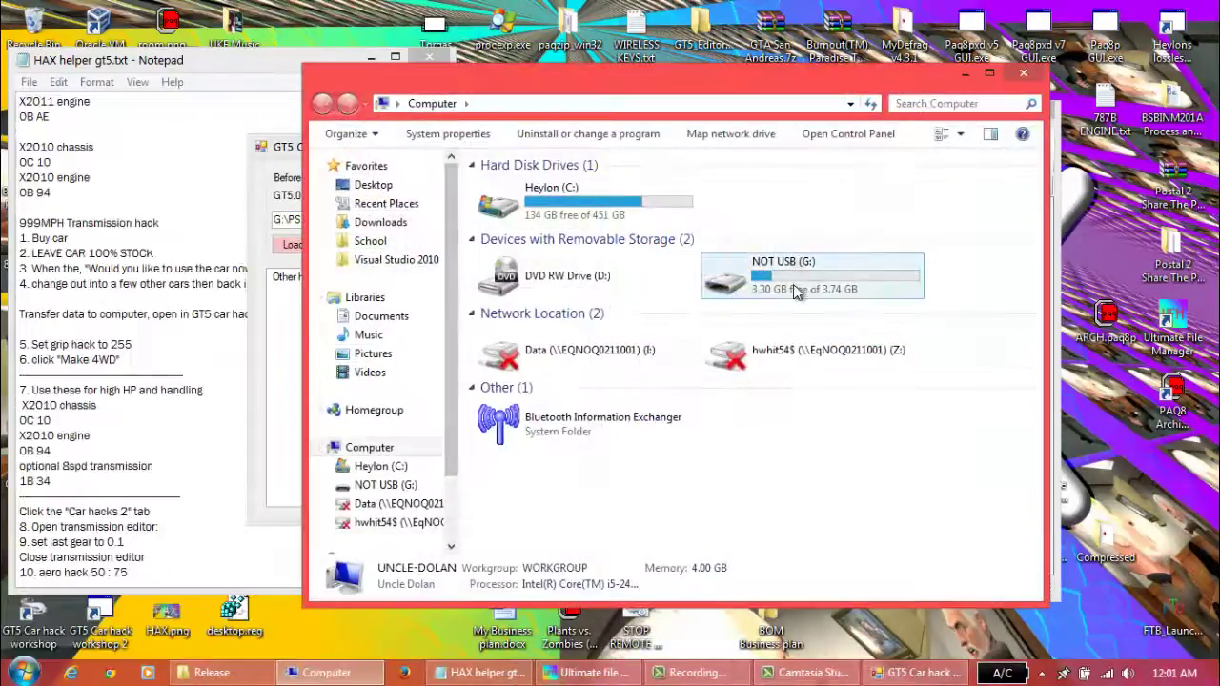
{"action": "left_click", "coordinate": [796, 292]}
{"action": "left_click", "coordinate": [1024, 73]}
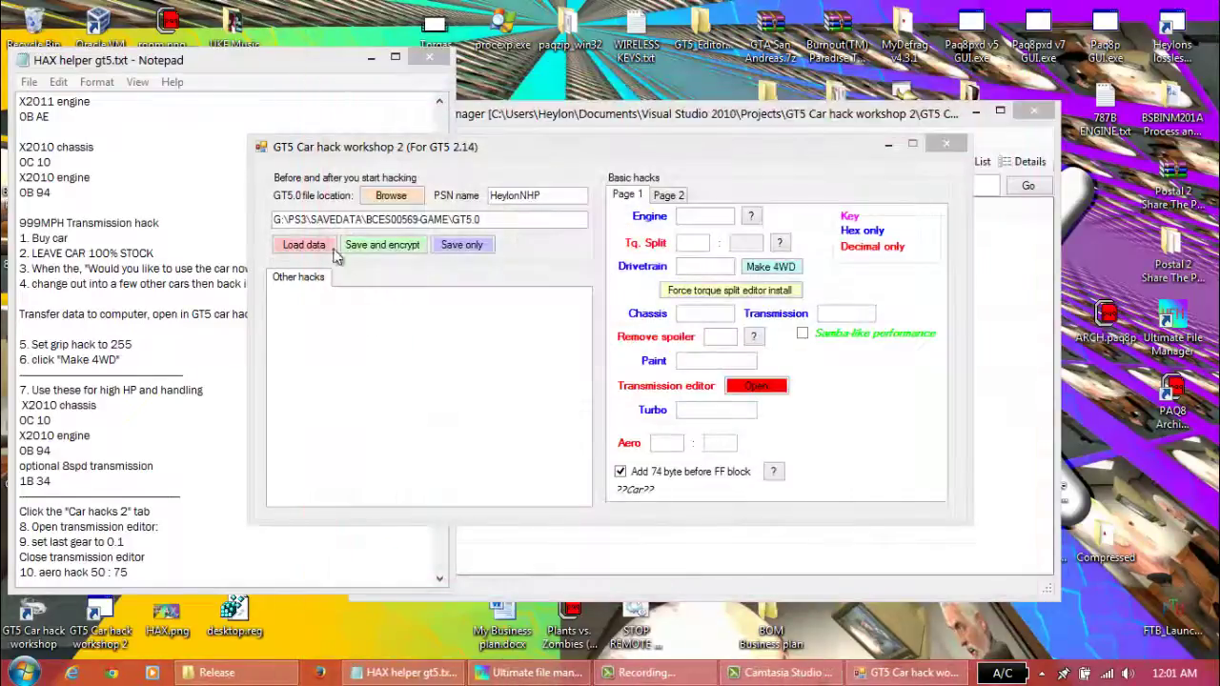
{"action": "left_click_drag", "start_coordinate": [291, 219], "coordinate": [200, 242]}
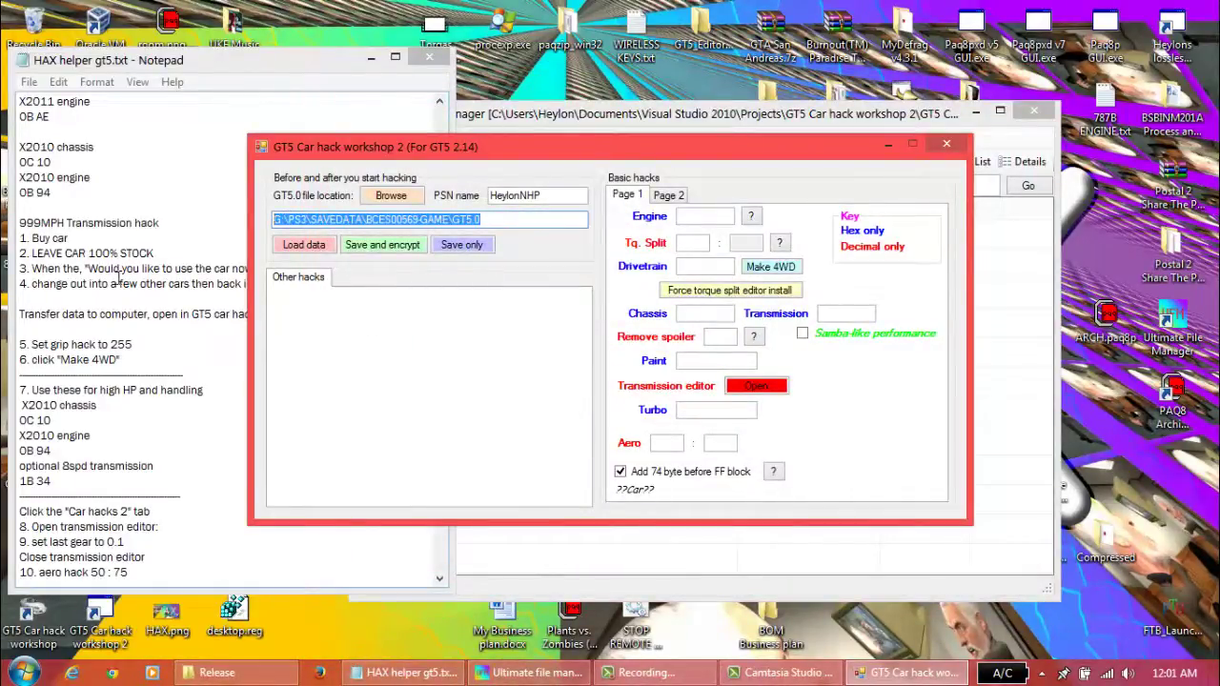
Clear the GT5.0 file location and browse to the NOT USB (G:) drive
{"action": "key", "text": "BackSpace"}
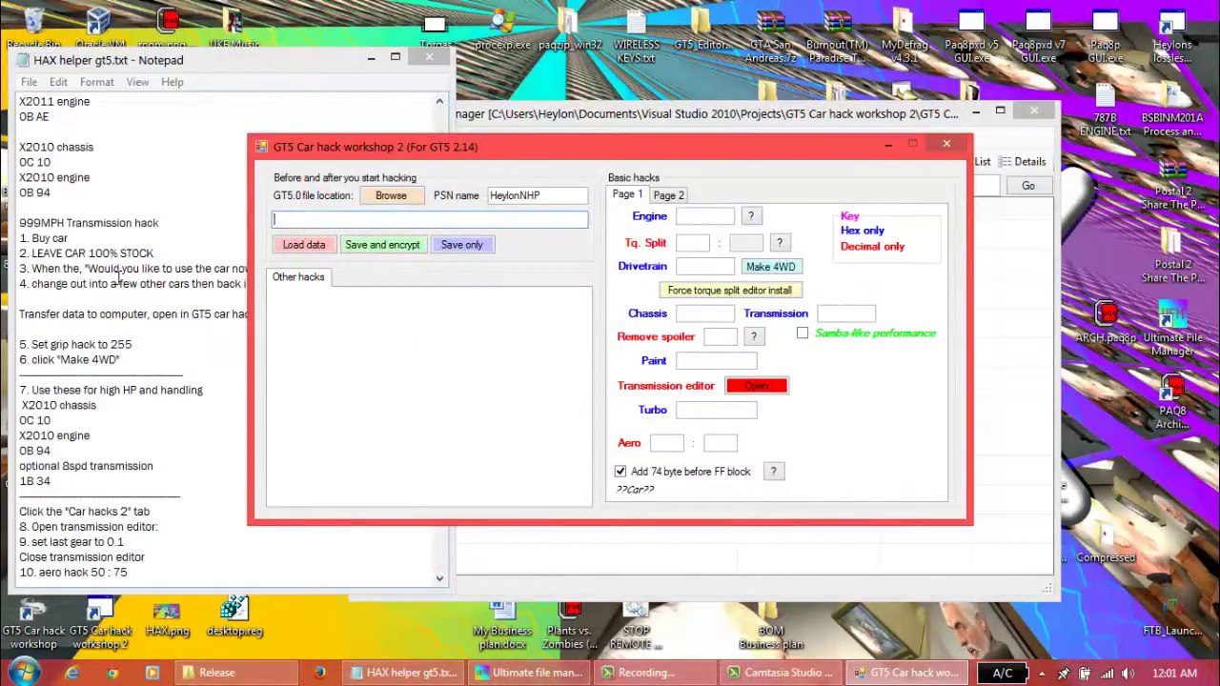
{"action": "left_click", "coordinate": [377, 198]}
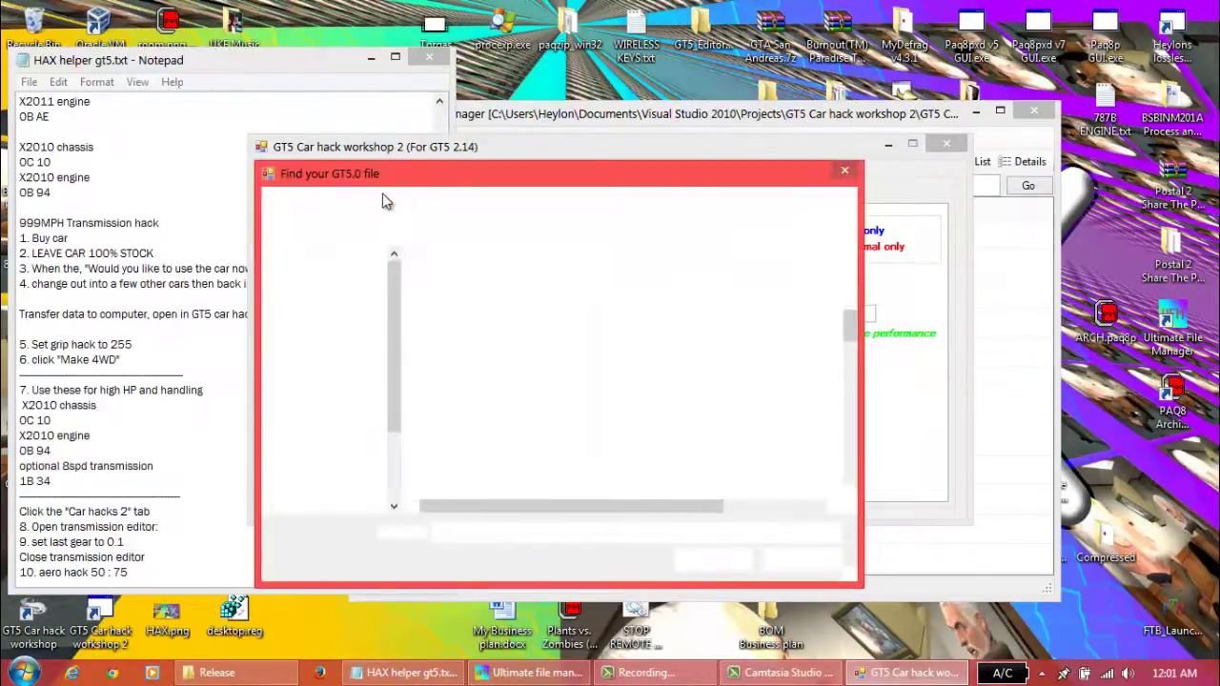
{"action": "left_click_drag", "start_coordinate": [369, 185], "coordinate": [556, 154]}
{"action": "scroll", "coordinate": [556, 426], "scroll_direction": "up", "scroll_amount": 3}
{"action": "left_click_drag", "start_coordinate": [584, 348], "coordinate": [587, 458]}
{"action": "left_click", "coordinate": [538, 336]}
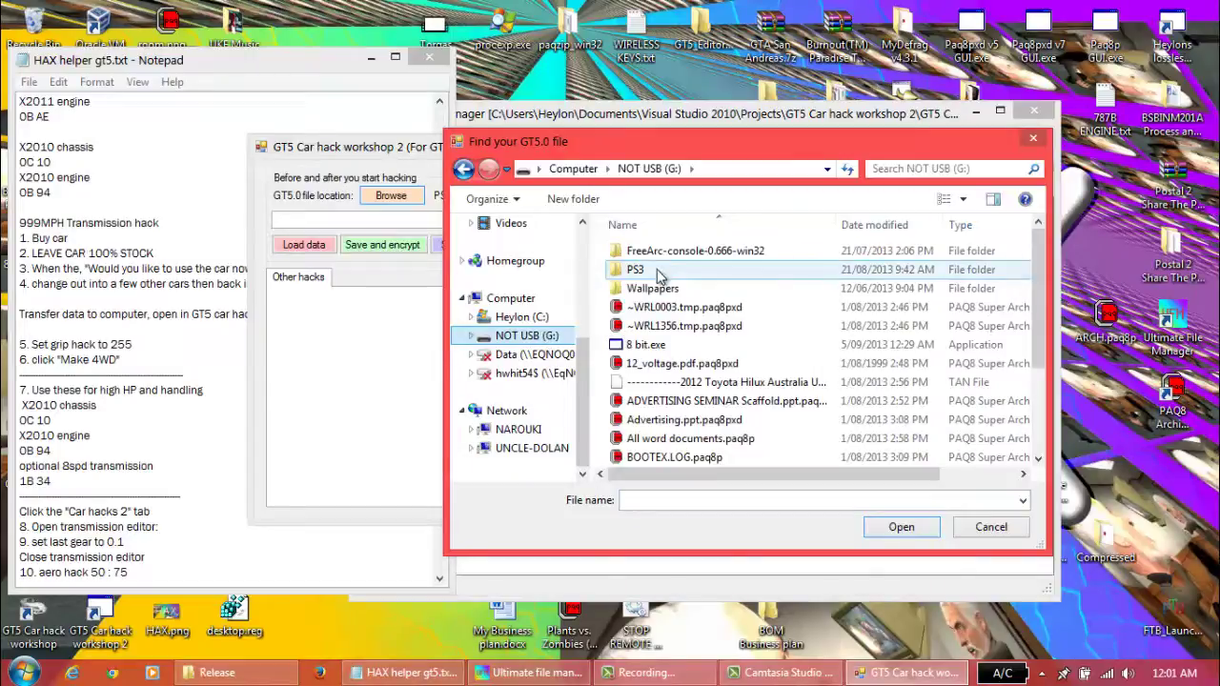
Load GT5.0 from G:\PS3\SAVEDATA\BCES00569-GAME as the save file
{"action": "left_click", "coordinate": [655, 272]}
{"action": "double_click", "coordinate": [655, 271]}
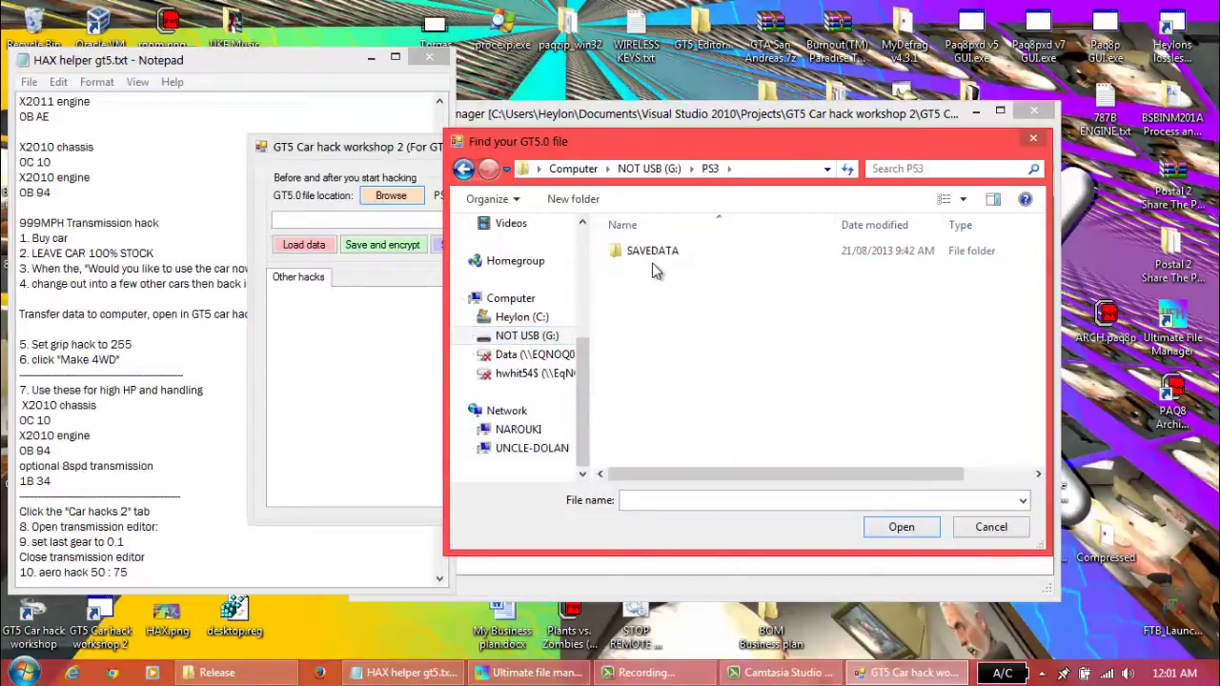
{"action": "double_click", "coordinate": [650, 251]}
{"action": "double_click", "coordinate": [650, 249]}
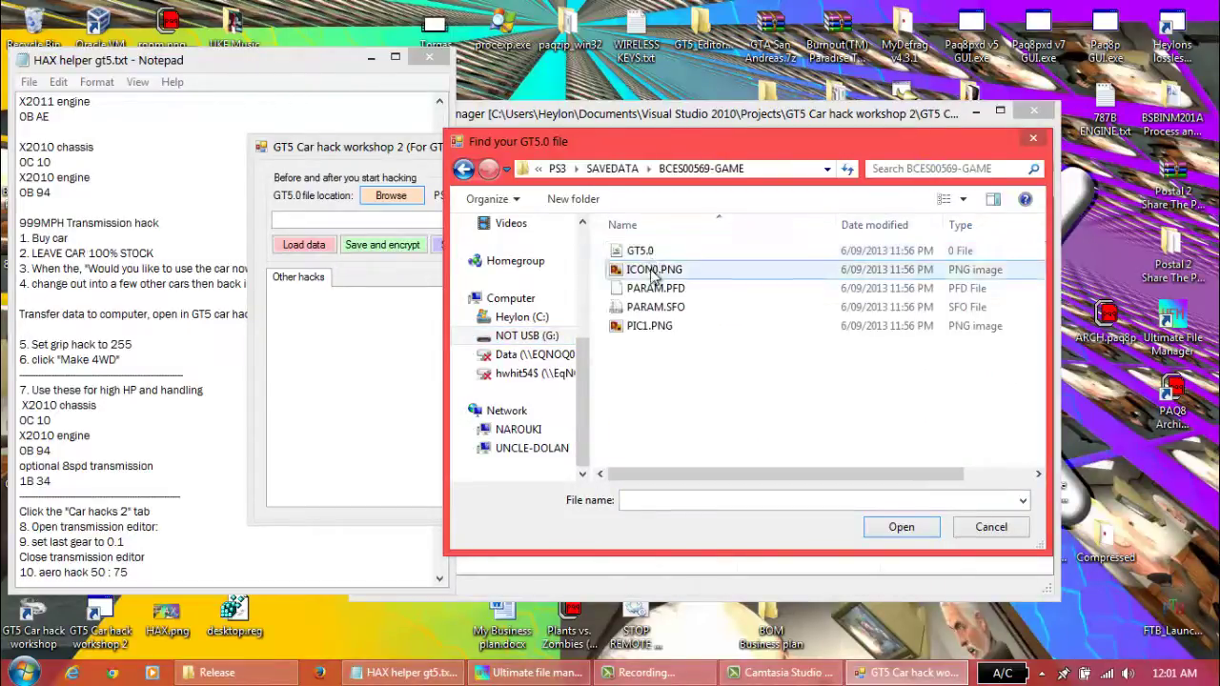
{"action": "left_click", "coordinate": [639, 251]}
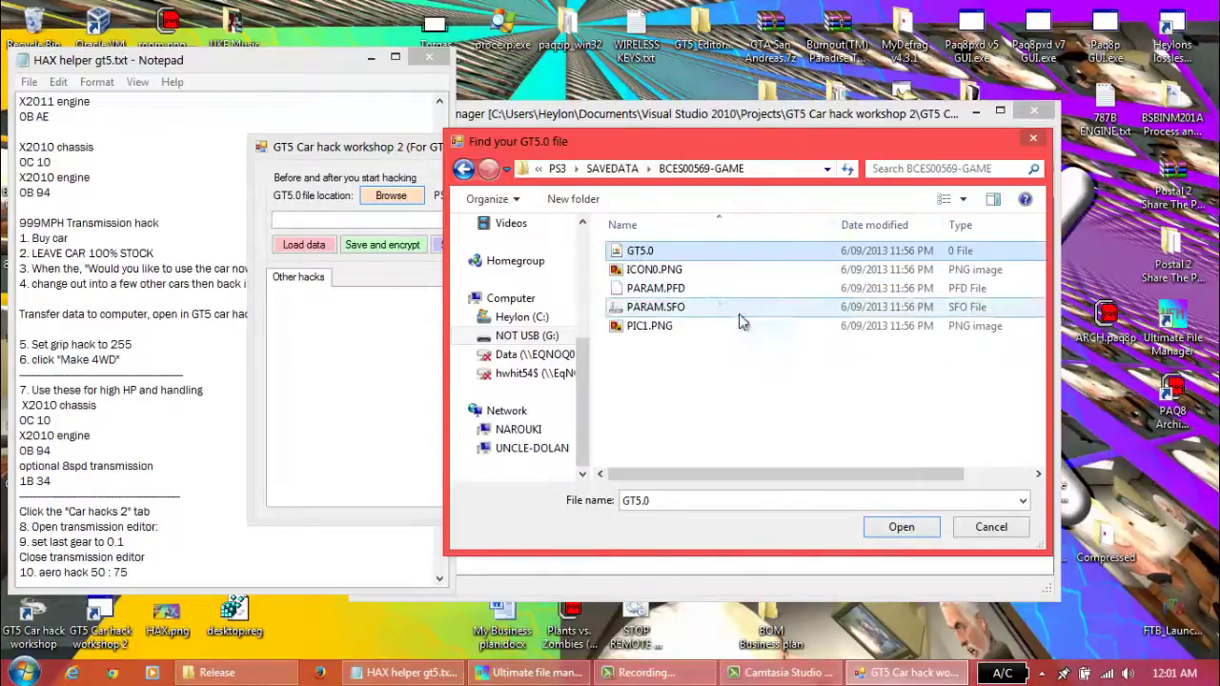
{"action": "left_click", "coordinate": [901, 529]}
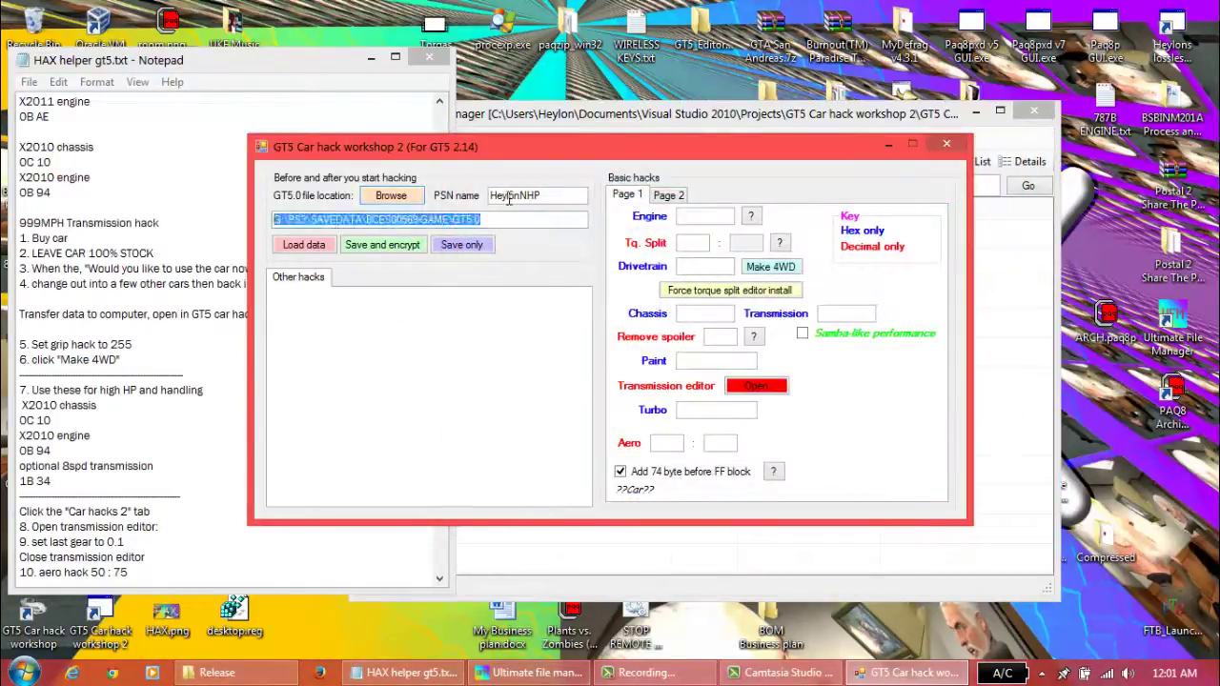
Check the PSN name, then load the save's Z4 M Coupe '08 data (engine 0A 93, chassis 0A F9)
{"action": "double_click", "coordinate": [565, 197]}
{"action": "left_click", "coordinate": [568, 196]}
{"action": "left_click_drag", "start_coordinate": [566, 196], "coordinate": [520, 229]}
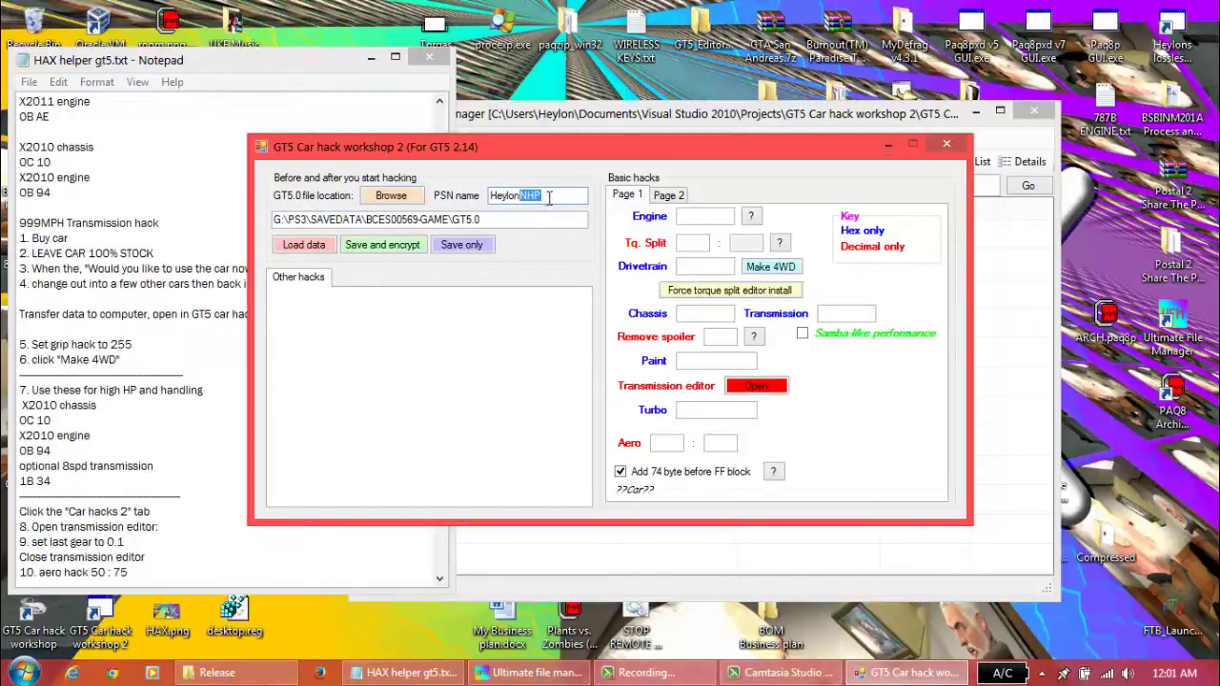
{"action": "left_click_drag", "start_coordinate": [549, 198], "coordinate": [574, 221]}
{"action": "left_click", "coordinate": [305, 245]}
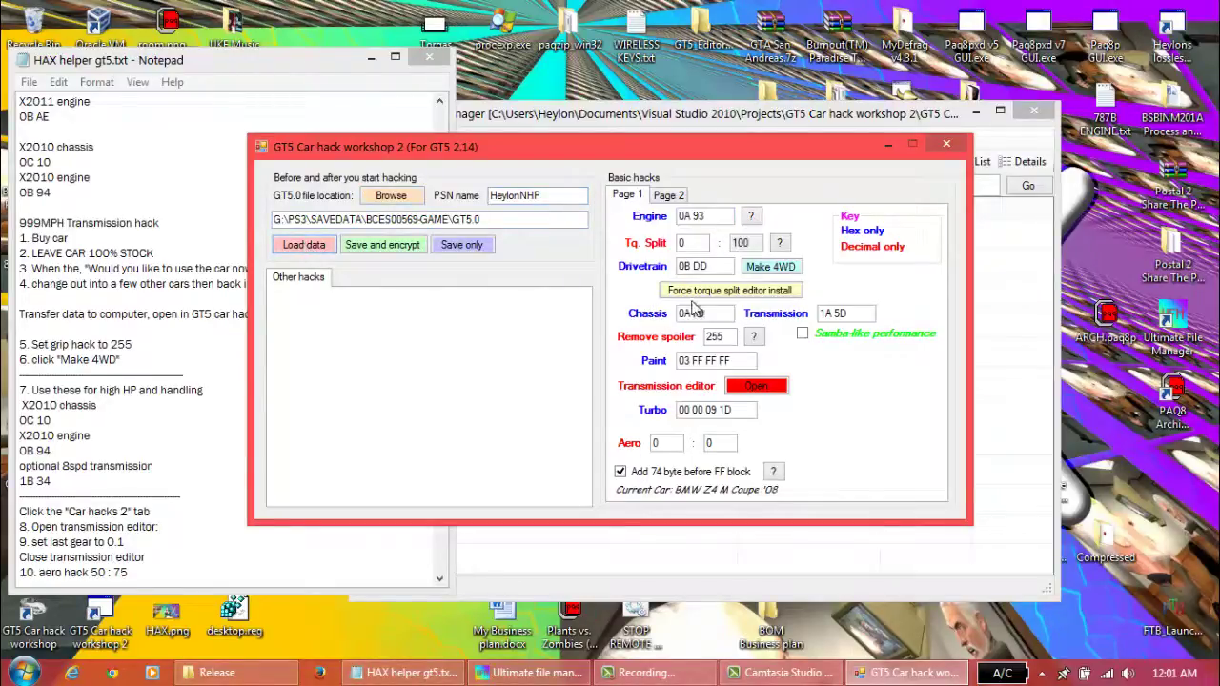
Read steps 1–5 of the HAX helper gt5 notes, down to setting grip to 255
{"action": "left_click", "coordinate": [442, 183]}
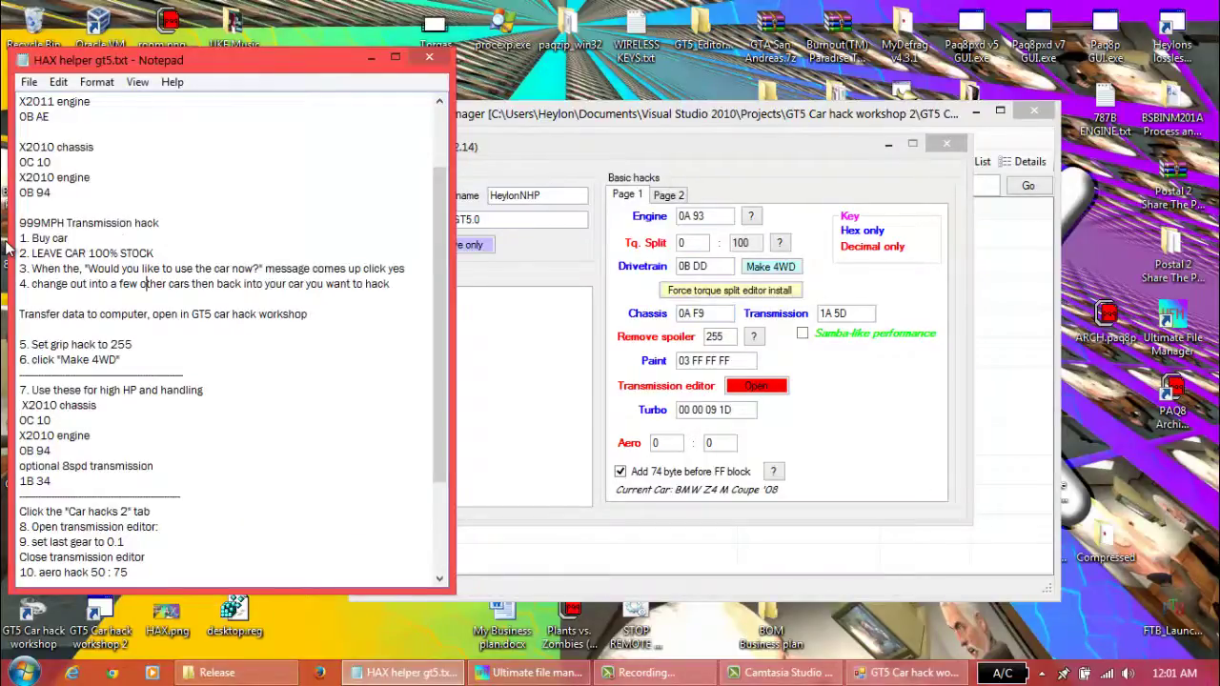
{"action": "left_click_drag", "start_coordinate": [15, 238], "coordinate": [186, 252]}
{"action": "left_click", "coordinate": [21, 271]}
{"action": "key", "text": "shift+End"}
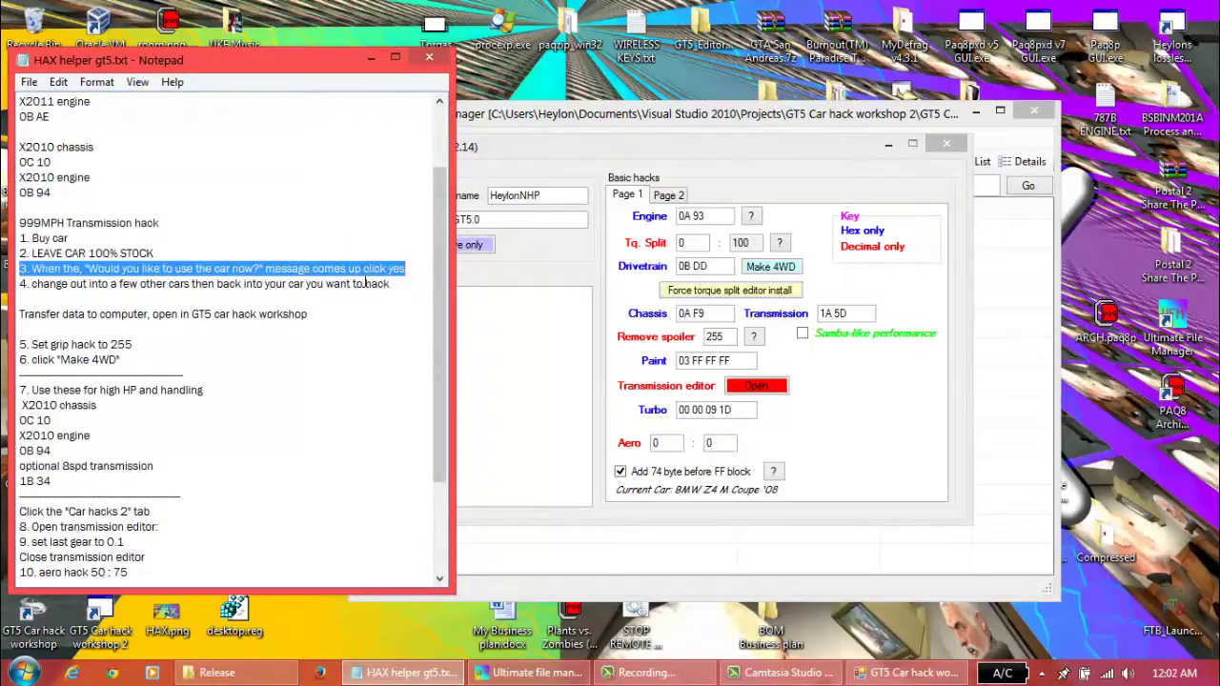
{"action": "left_click_drag", "start_coordinate": [376, 283], "coordinate": [156, 269]}
{"action": "left_click", "coordinate": [3, 300]}
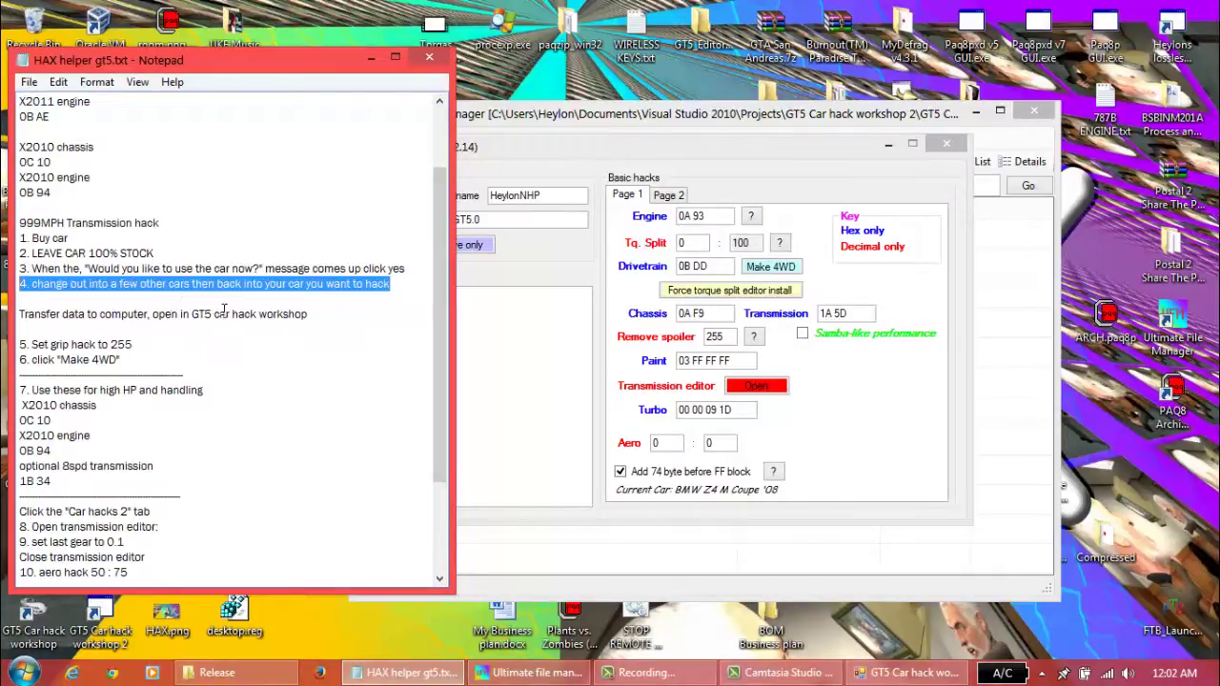
{"action": "scroll", "coordinate": [224, 307], "scroll_direction": "down", "scroll_amount": 3}
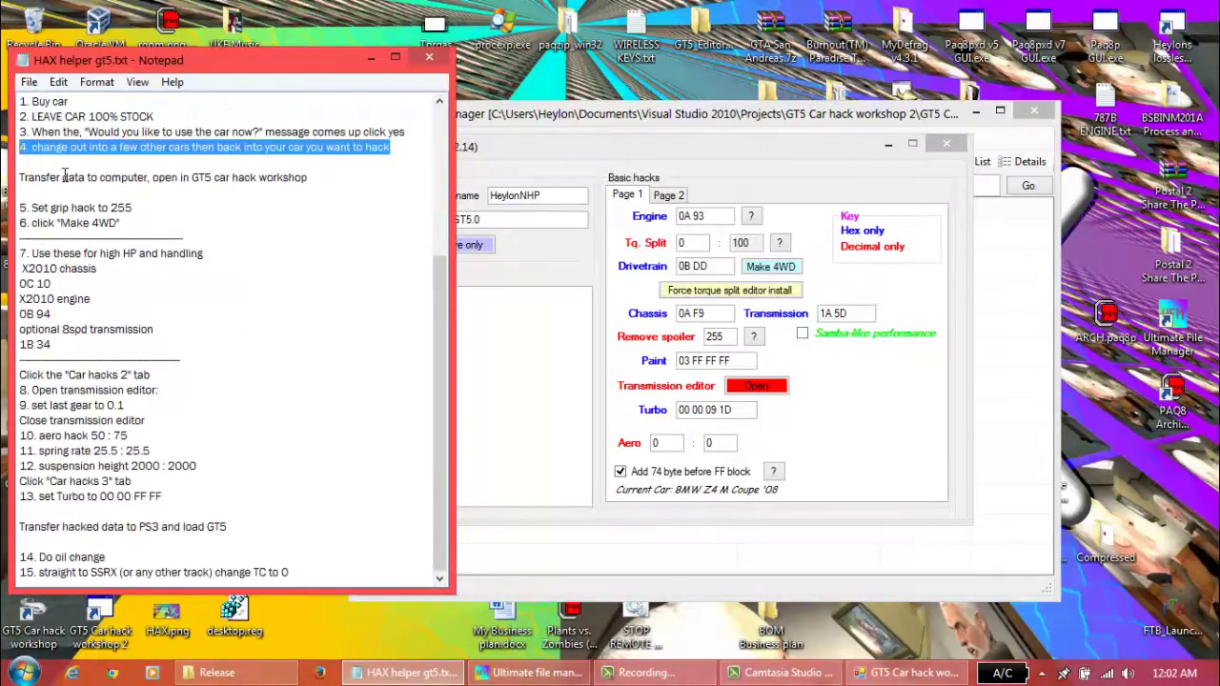
{"action": "left_click_drag", "start_coordinate": [28, 177], "coordinate": [19, 217]}
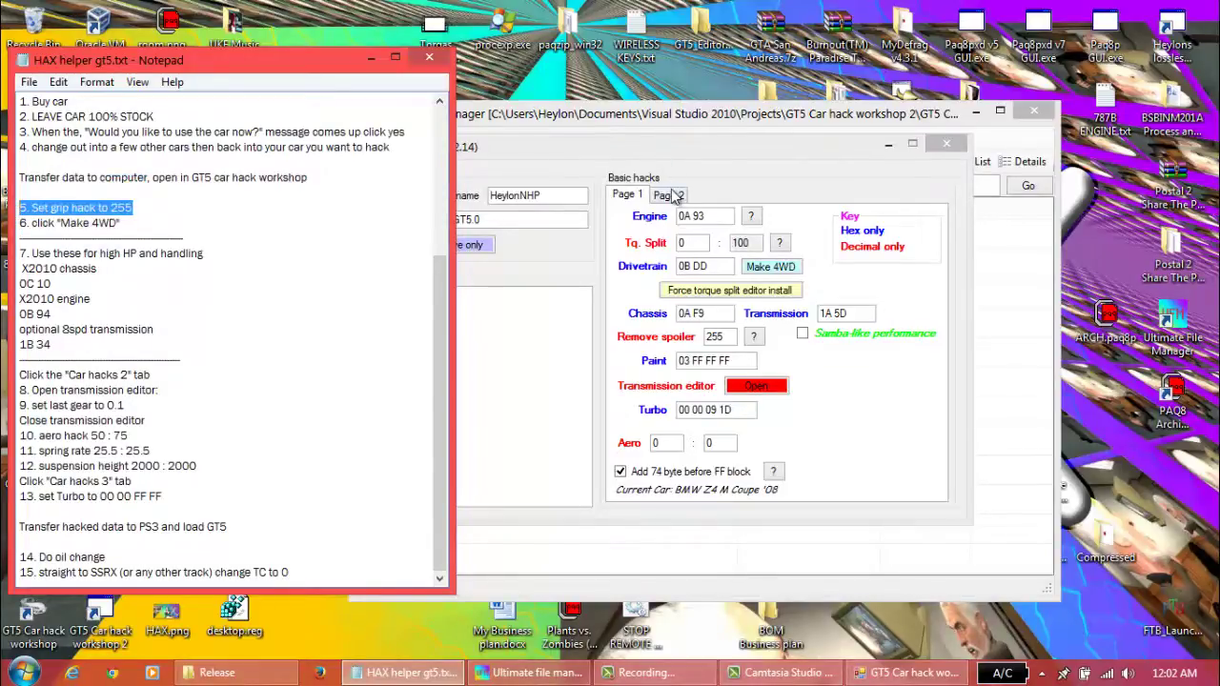
Change the Grip value from 100 to 255 on Page 2
{"action": "left_click", "coordinate": [674, 197]}
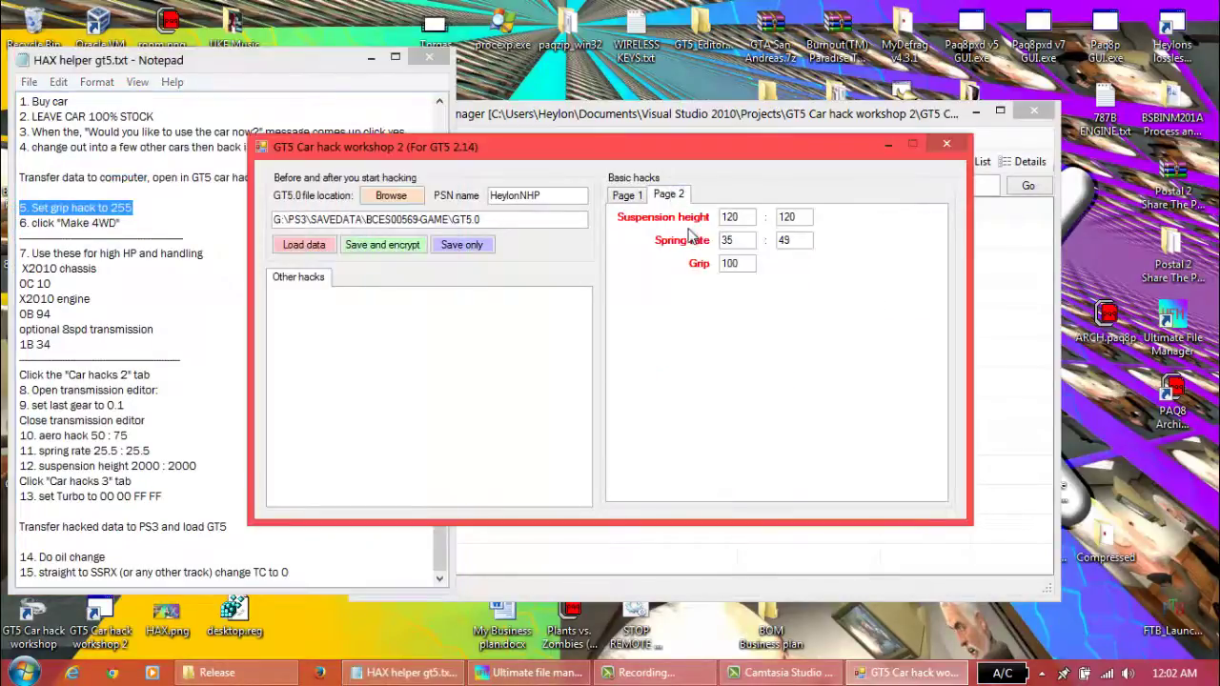
{"action": "double_click", "coordinate": [746, 263]}
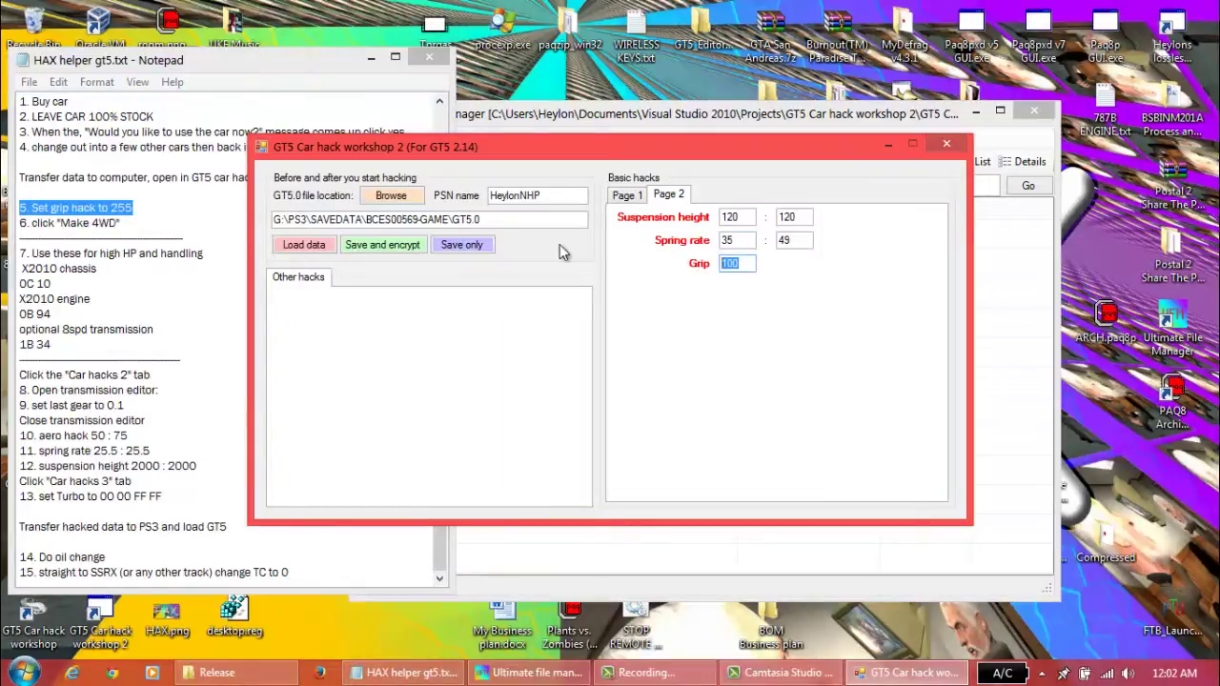
{"action": "type", "text": "255"}
Convert the car to four-wheel drive with a 50:50 torque split
{"action": "left_click", "coordinate": [650, 197]}
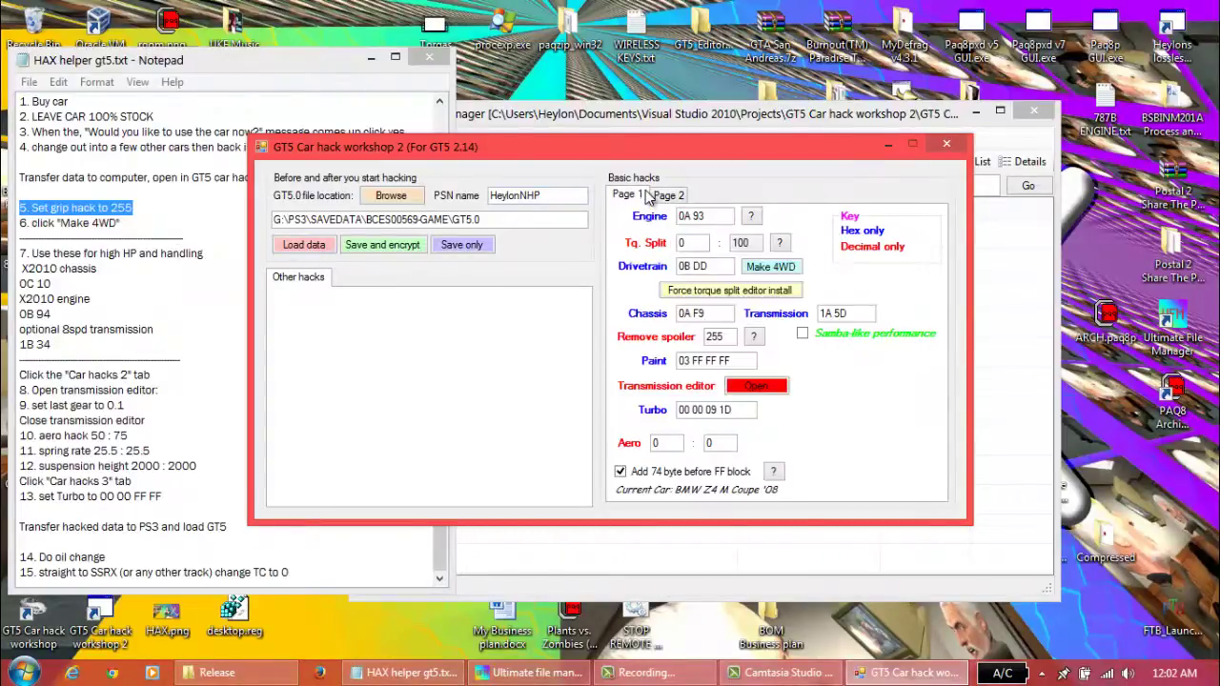
{"action": "left_click", "coordinate": [780, 269]}
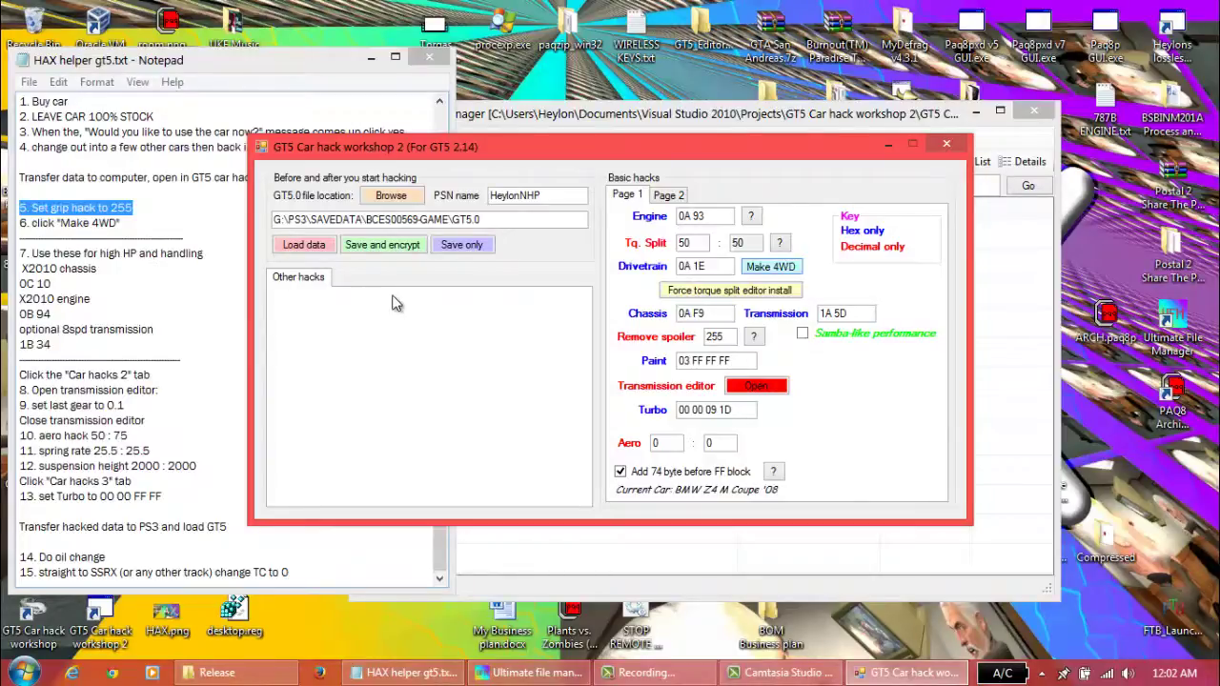
{"action": "left_click", "coordinate": [679, 195]}
{"action": "left_click", "coordinate": [628, 196]}
Paste chassis code 0C 10 and engine code 0B 94 from the notes into the tool
{"action": "left_click_drag", "start_coordinate": [63, 283], "coordinate": [3, 285]}
{"action": "key", "text": "ctrl+c"}
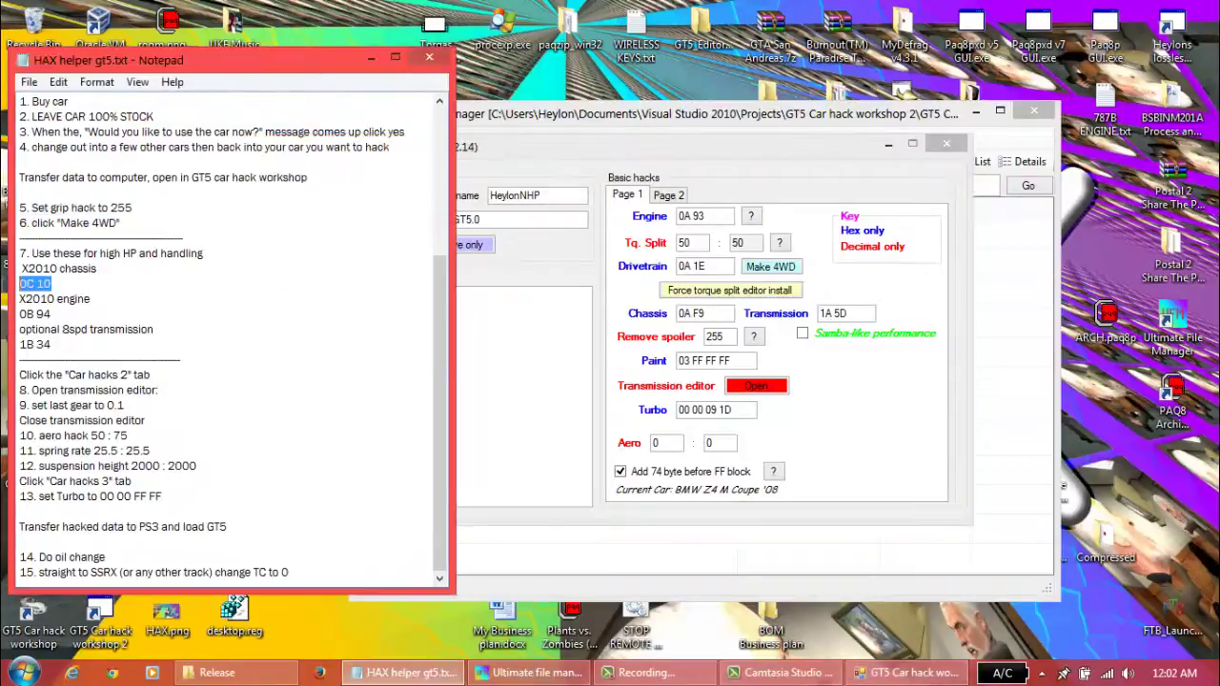
{"action": "left_click", "coordinate": [717, 311]}
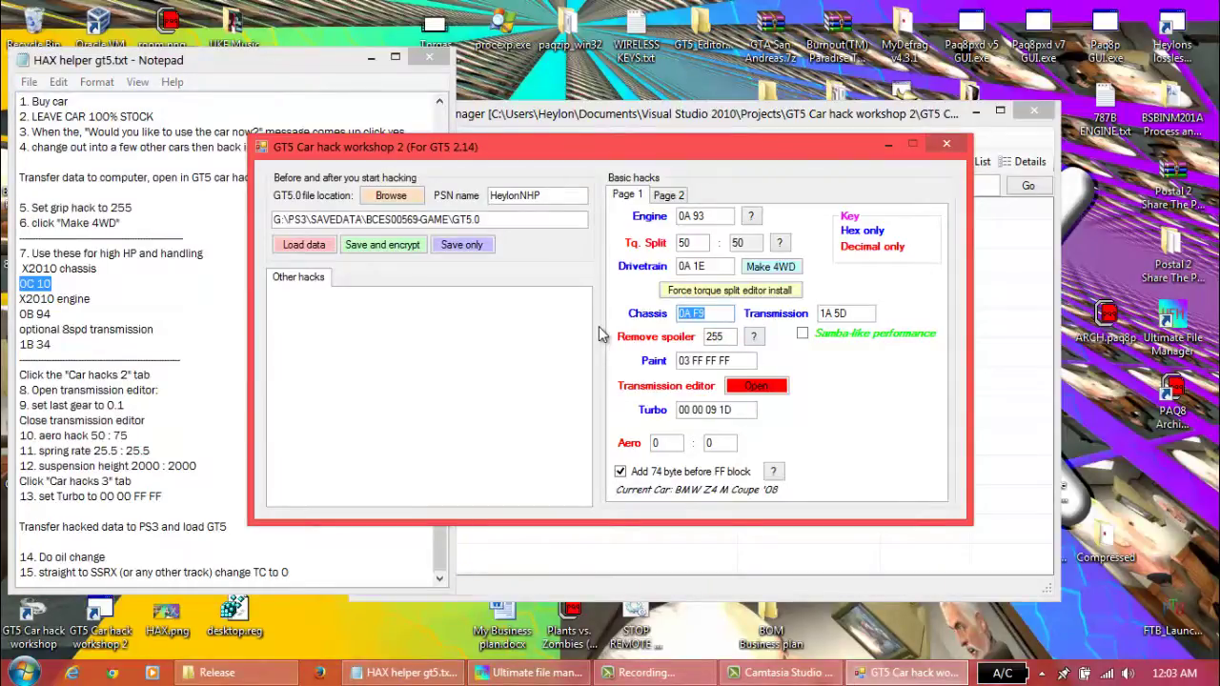
{"action": "key", "text": "ctrl+v"}
{"action": "left_click_drag", "start_coordinate": [54, 315], "coordinate": [5, 316]}
{"action": "key", "text": "ctrl+c"}
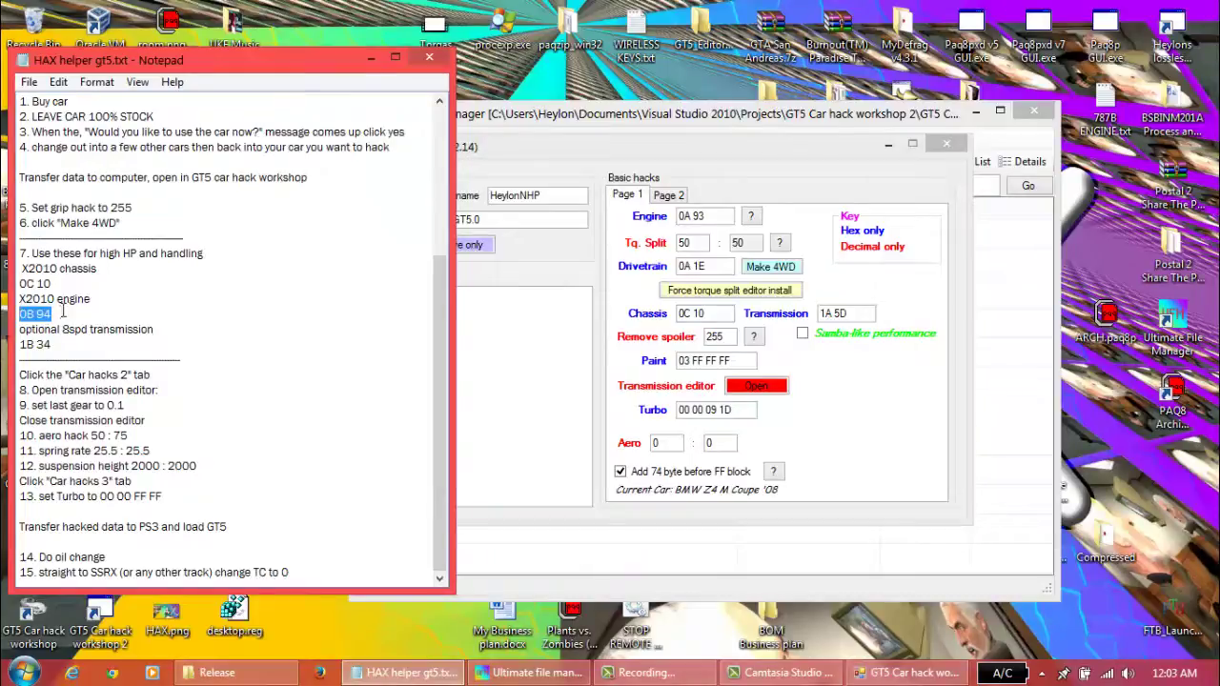
{"action": "key", "text": "alt+Tab"}
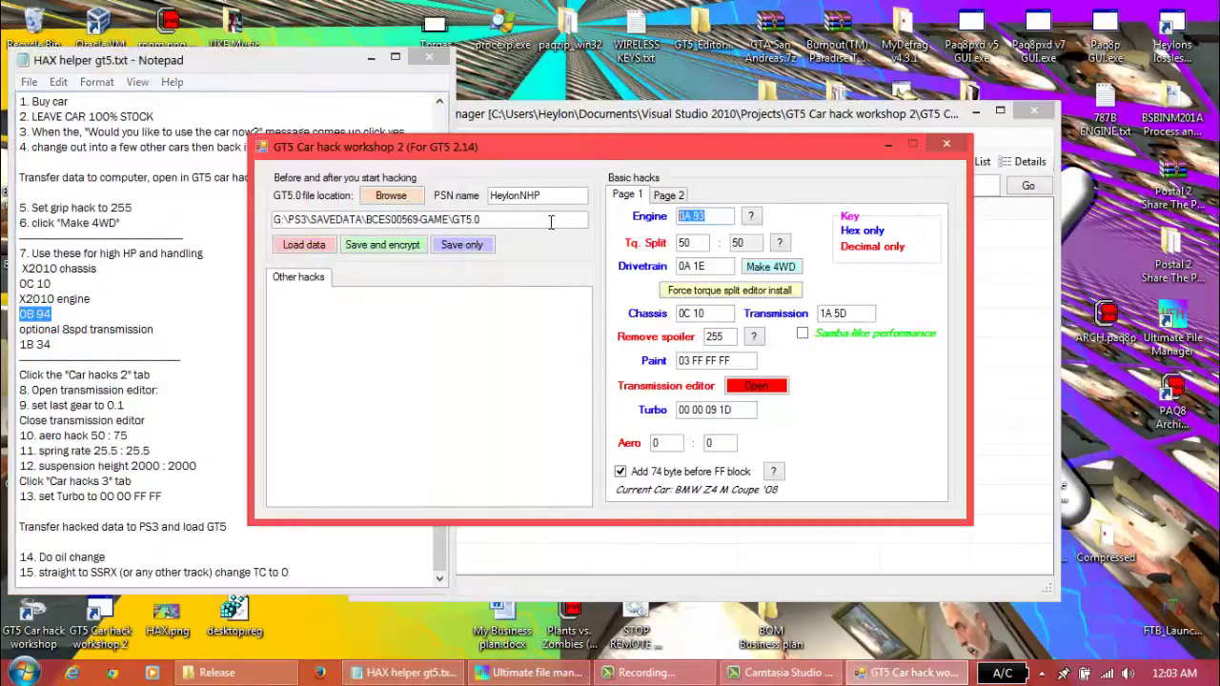
{"action": "key", "text": "ctrl+v"}
Find transmission code 1B 34 and step 8 about the transmission editor in the notes
{"action": "left_click", "coordinate": [20, 359]}
{"action": "left_click_drag", "start_coordinate": [50, 344], "coordinate": [5, 344]}
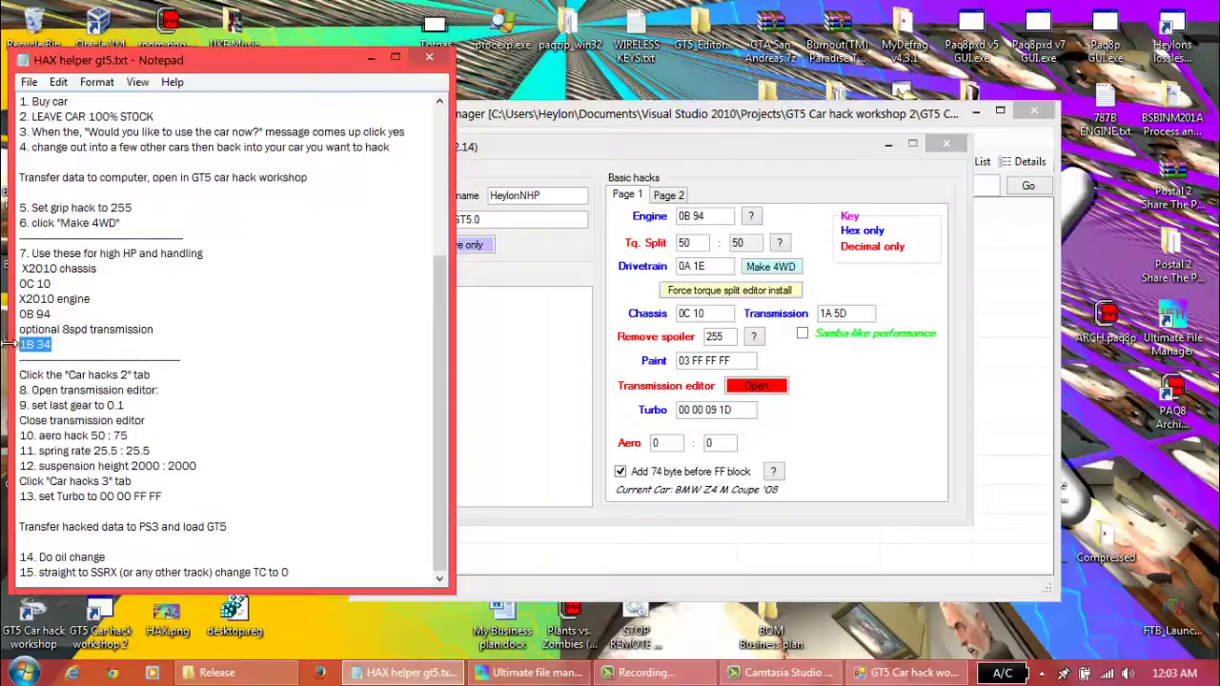
{"action": "left_click", "coordinate": [120, 347]}
{"action": "left_click_drag", "start_coordinate": [105, 341], "coordinate": [19, 344]}
{"action": "left_click", "coordinate": [183, 390]}
{"action": "left_click_drag", "start_coordinate": [189, 393], "coordinate": [21, 390]}
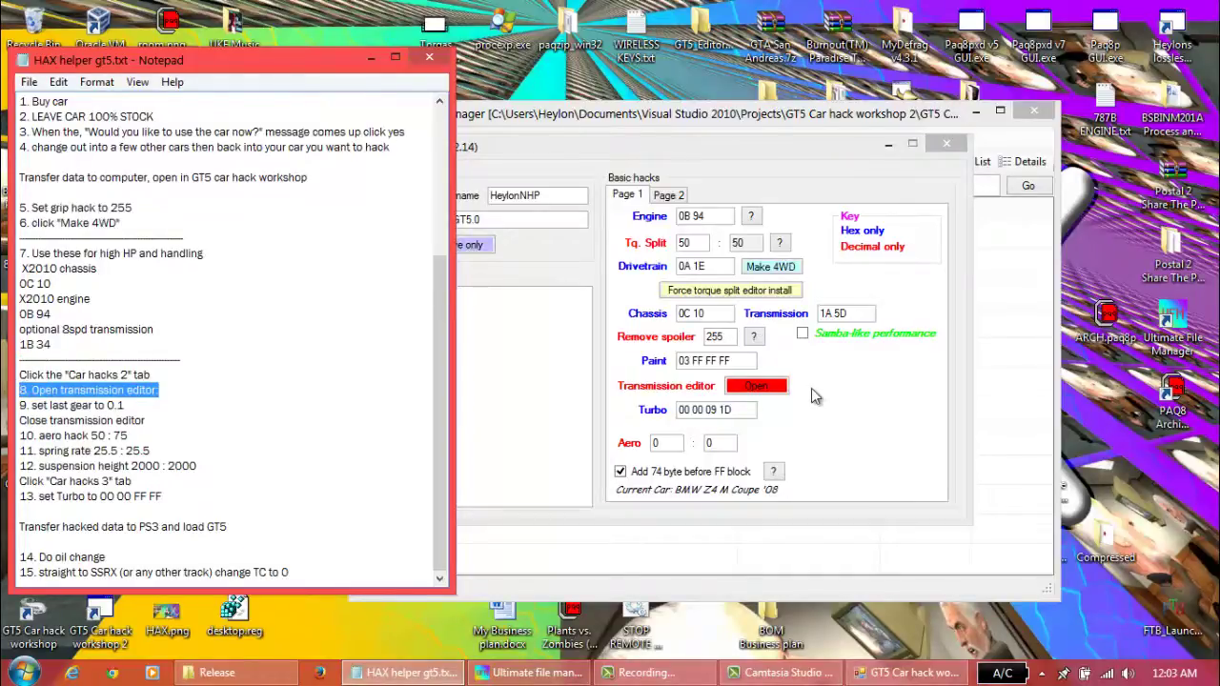
Change the 6th gear ratio from 0.851 to 0.1 and apply the transmission editor
{"action": "left_click", "coordinate": [803, 391]}
{"action": "left_click", "coordinate": [775, 389]}
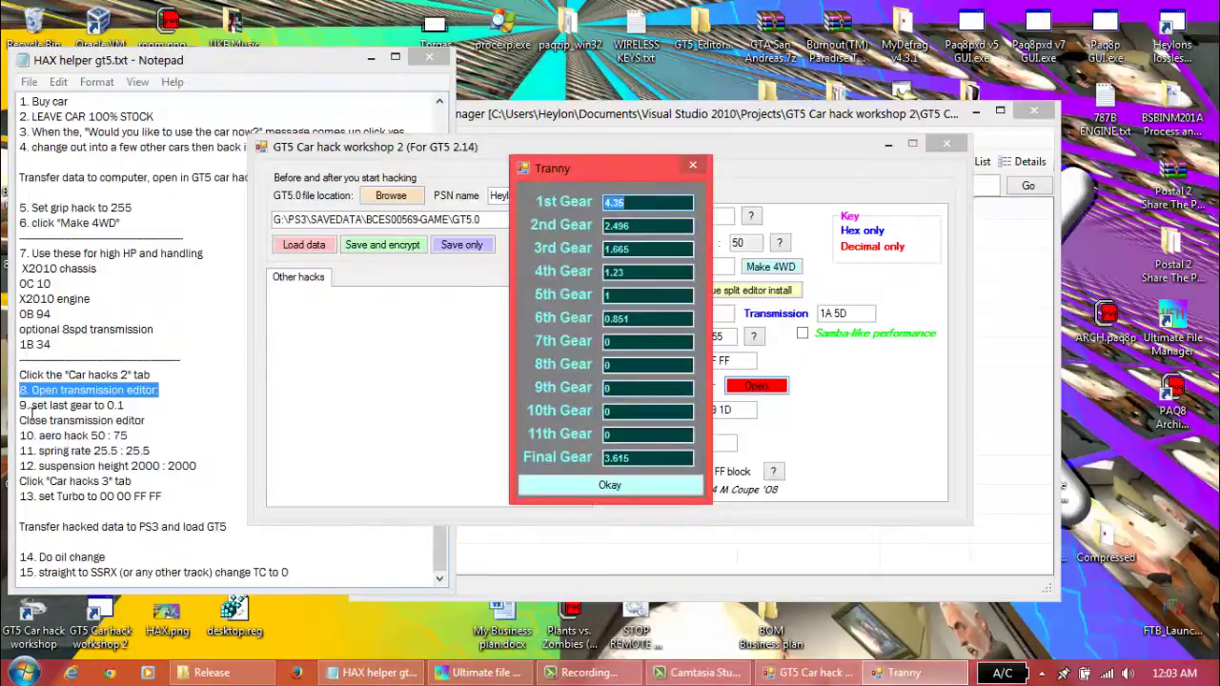
{"action": "left_click_drag", "start_coordinate": [638, 320], "coordinate": [607, 321]}
{"action": "type", "text": "0.1"}
{"action": "key", "text": "Tab"}
{"action": "key", "text": "Tab"}
{"action": "key", "text": "Tab"}
{"action": "key", "text": "Tab"}
{"action": "key", "text": "Tab"}
{"action": "double_click", "coordinate": [629, 318]}
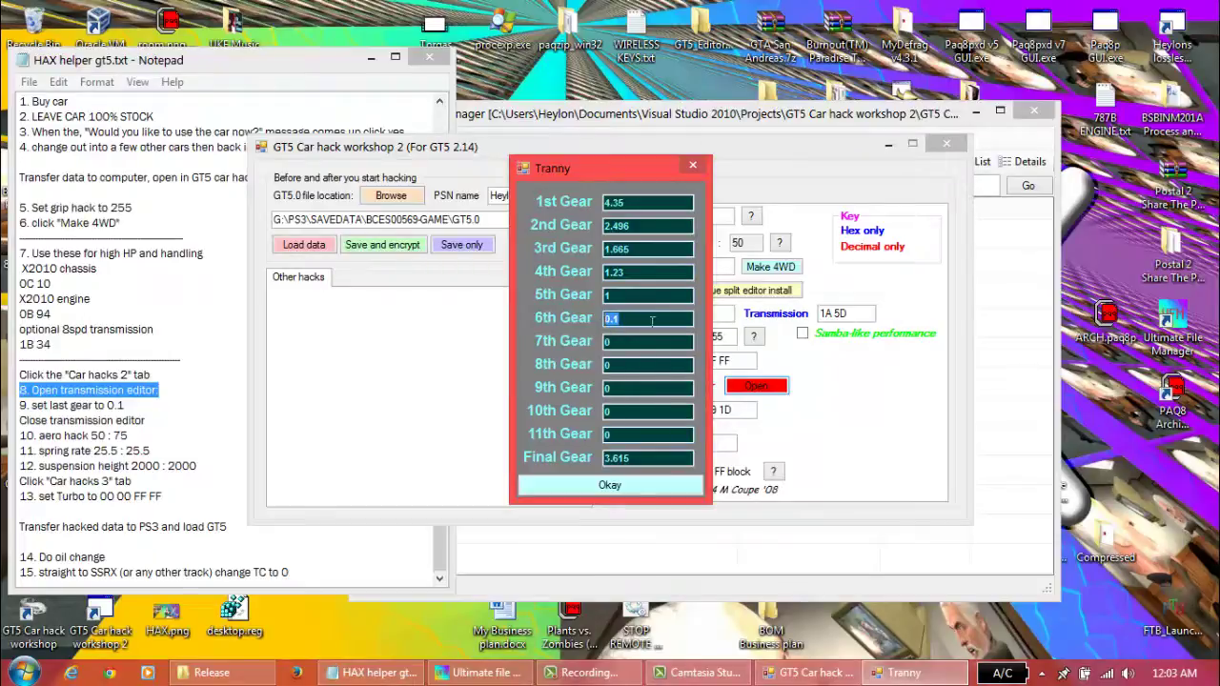
{"action": "left_click", "coordinate": [651, 321]}
{"action": "left_click_drag", "start_coordinate": [618, 319], "coordinate": [612, 319]}
{"action": "left_click", "coordinate": [606, 485]}
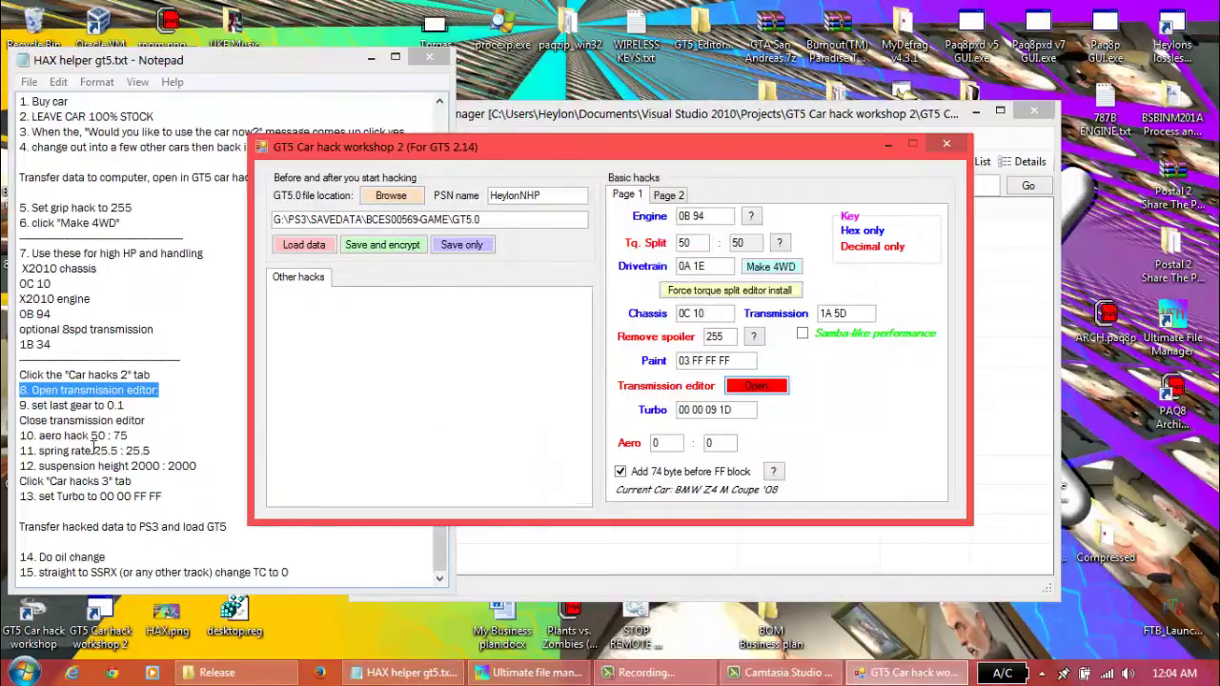
Enter 60 and 110 in the two Aero boxes, replacing 50 : 75
{"action": "left_click_drag", "start_coordinate": [130, 436], "coordinate": [92, 437]}
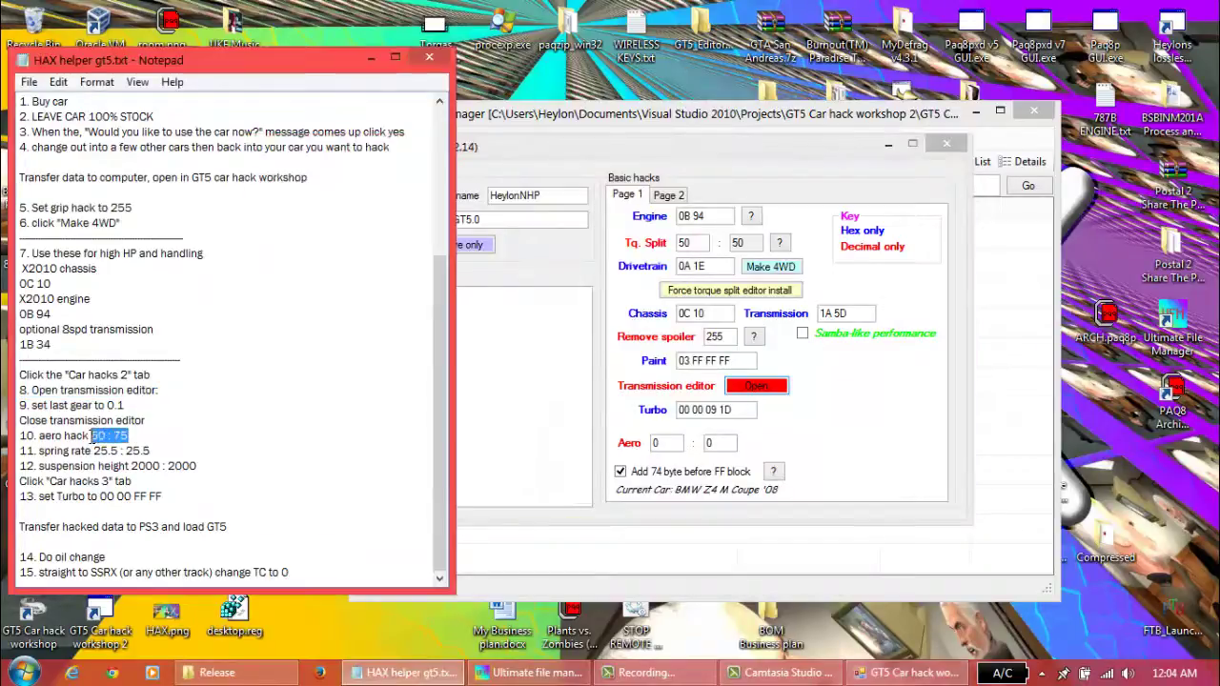
{"action": "left_click", "coordinate": [662, 443]}
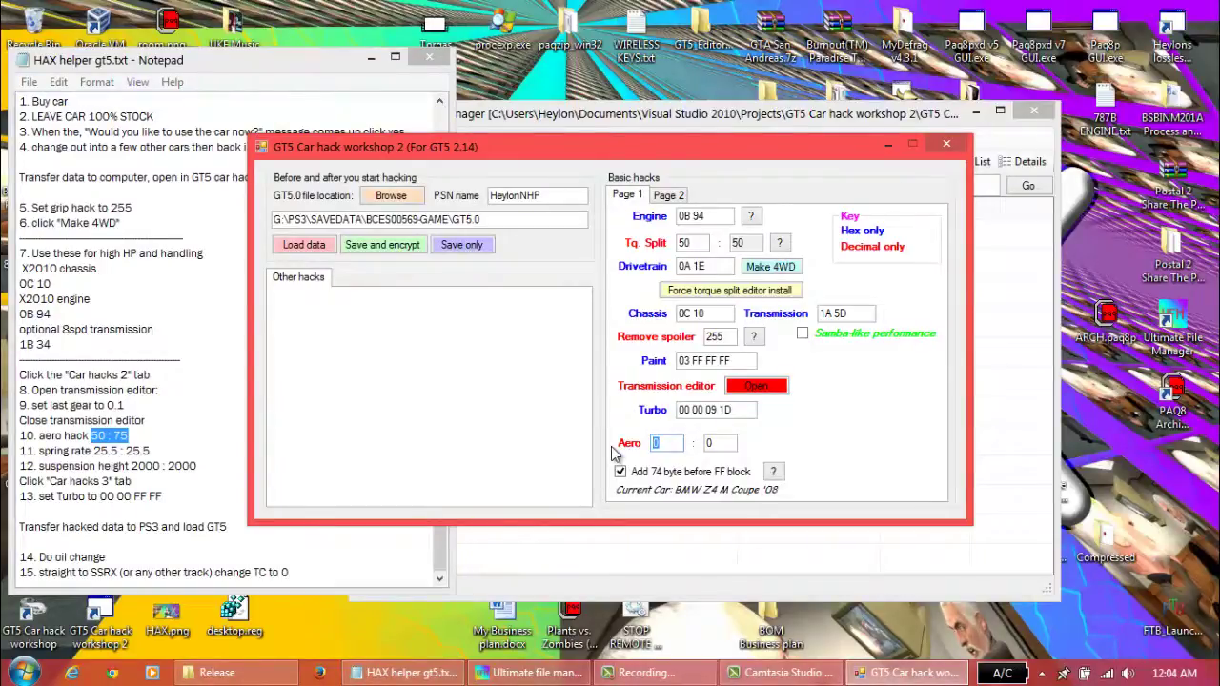
{"action": "type", "text": "60"}
{"action": "key", "text": "Tab"}
{"action": "type", "text": "110"}
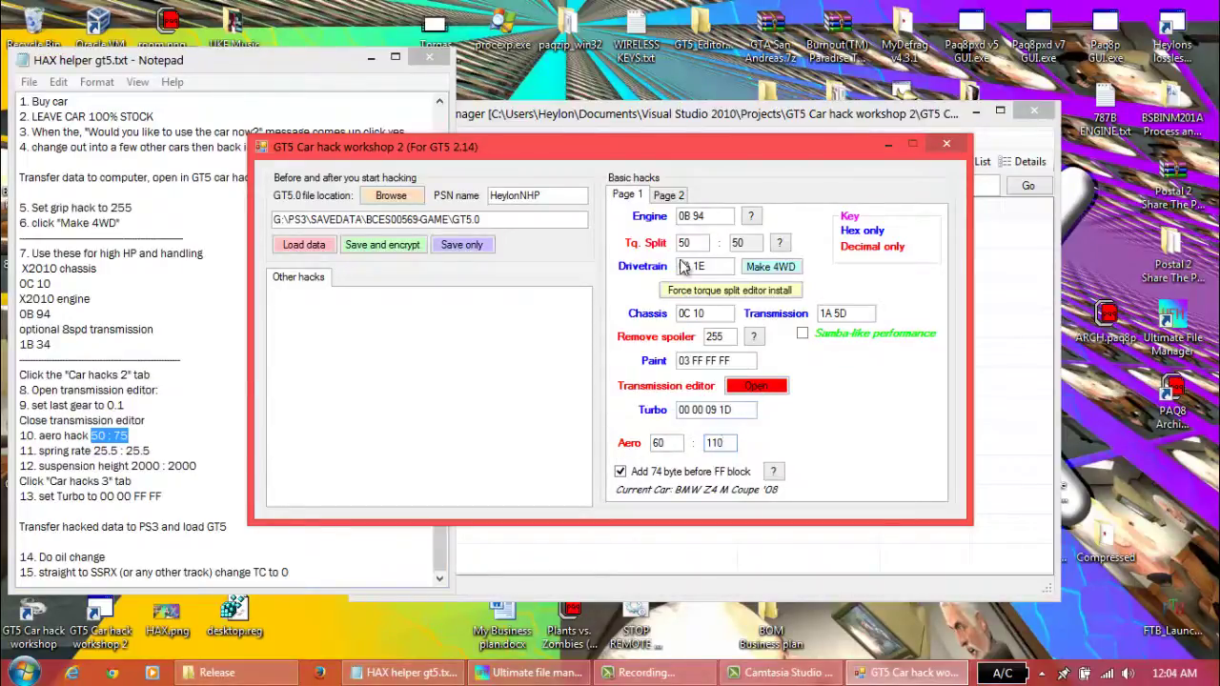
Set both spring rate values to 255, replacing 35 and 49
{"action": "left_click", "coordinate": [671, 195]}
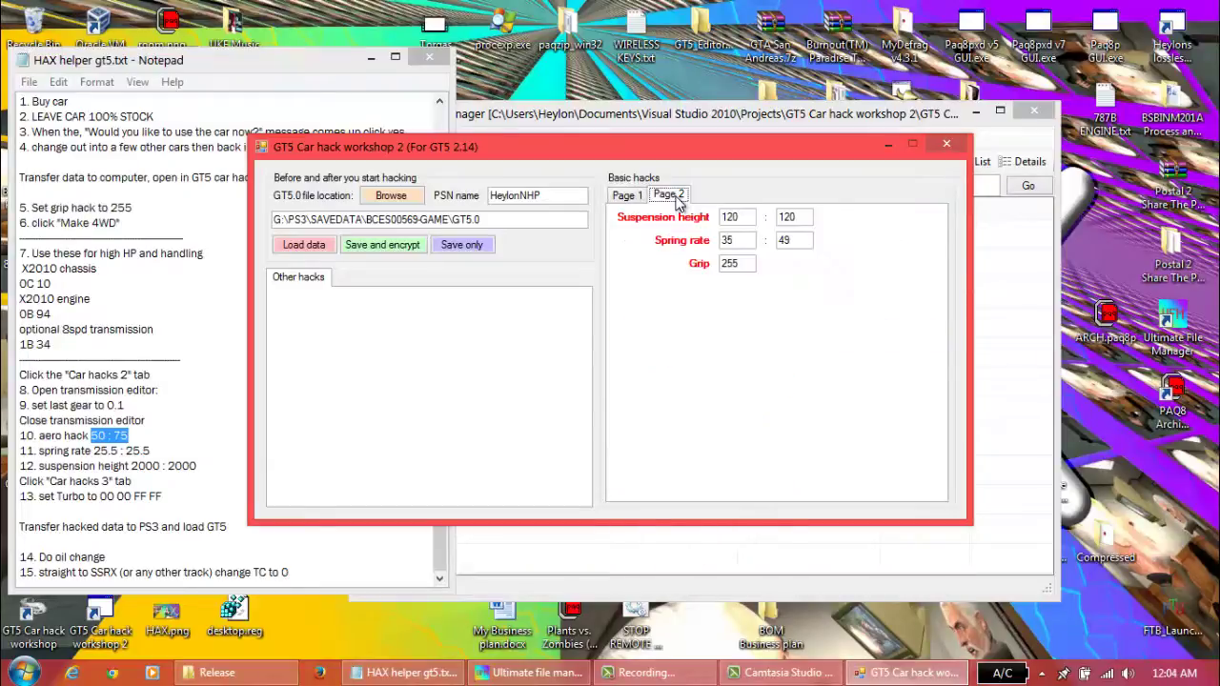
{"action": "double_click", "coordinate": [725, 239]}
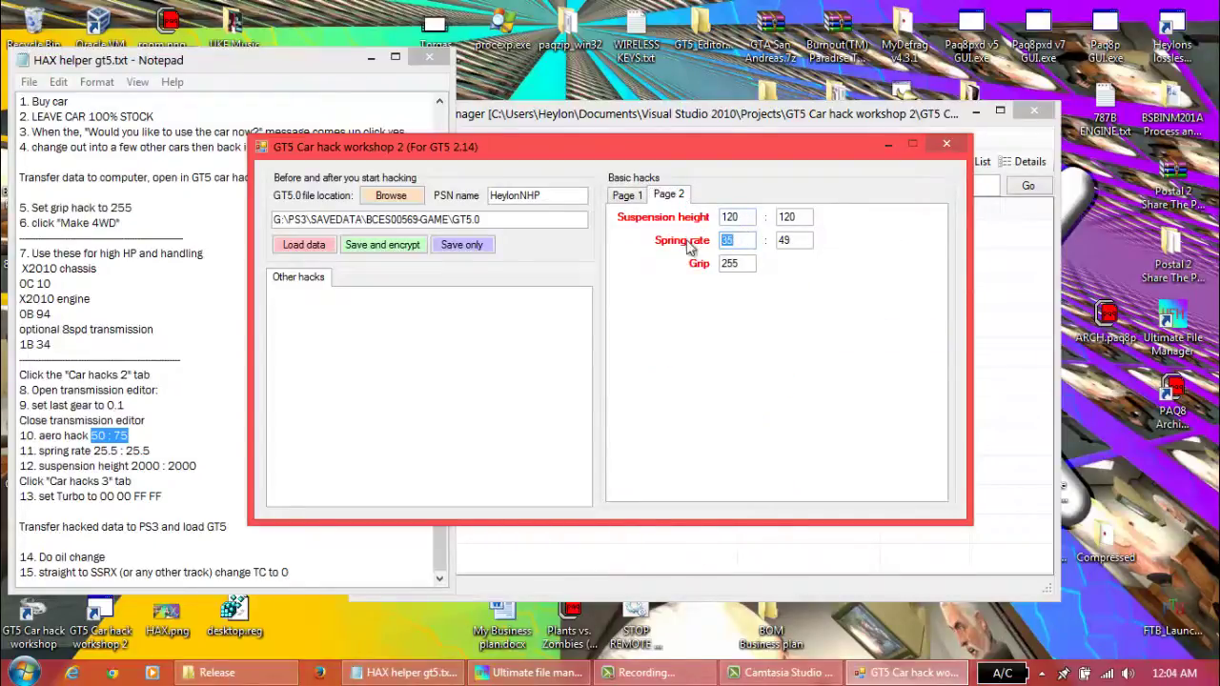
{"action": "type", "text": "22"}
{"action": "left_click", "coordinate": [112, 452]}
{"action": "key", "text": "Delete"}
{"action": "key", "text": "Right"}
{"action": "key", "text": "Right"}
{"action": "key", "text": "Right"}
{"action": "key", "text": "Right"}
{"action": "key", "text": "Right"}
{"action": "key", "text": "Right"}
{"action": "key", "text": "Delete"}
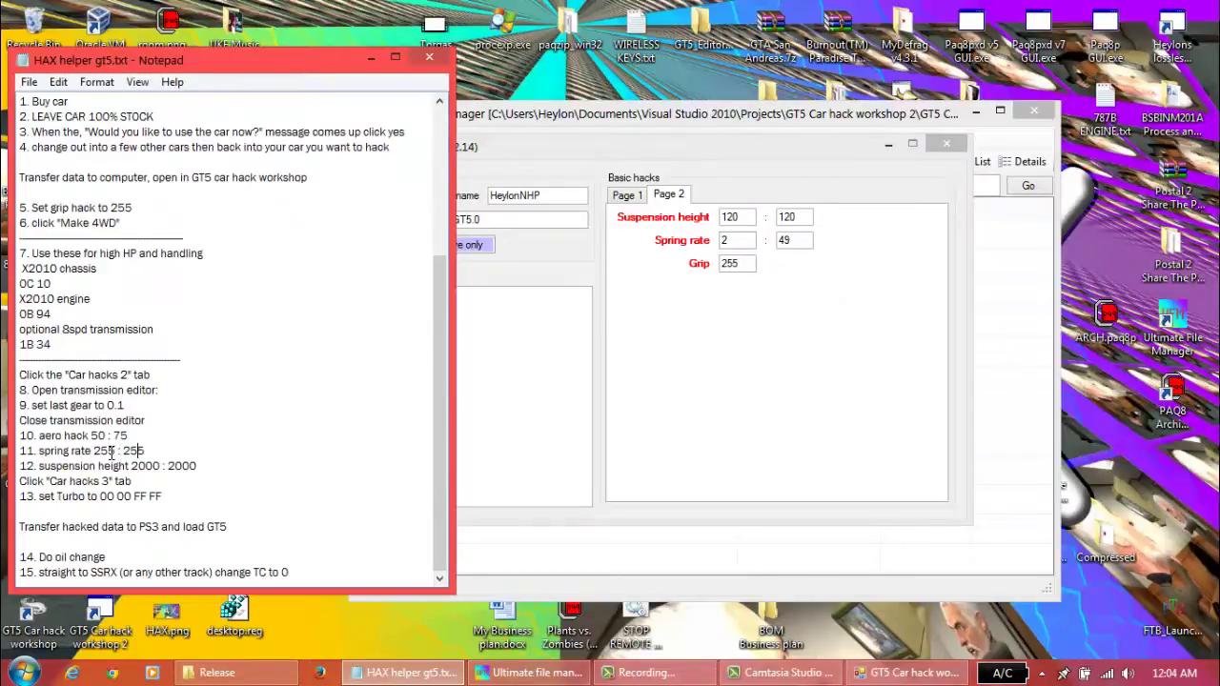
{"action": "left_click", "coordinate": [732, 239]}
{"action": "type", "text": "255"}
{"action": "double_click", "coordinate": [797, 239]}
{"action": "type", "text": "255"}
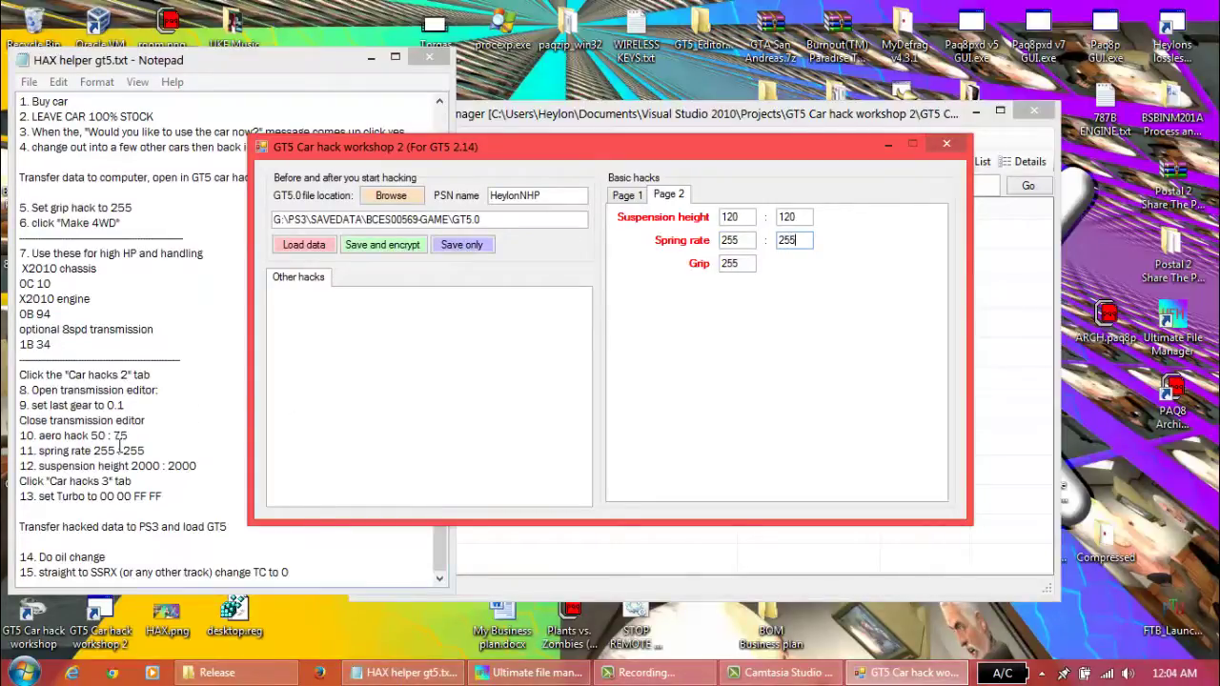
Set both suspension height values from 120 to 2000
{"action": "double_click", "coordinate": [736, 218]}
{"action": "type", "text": "2000"}
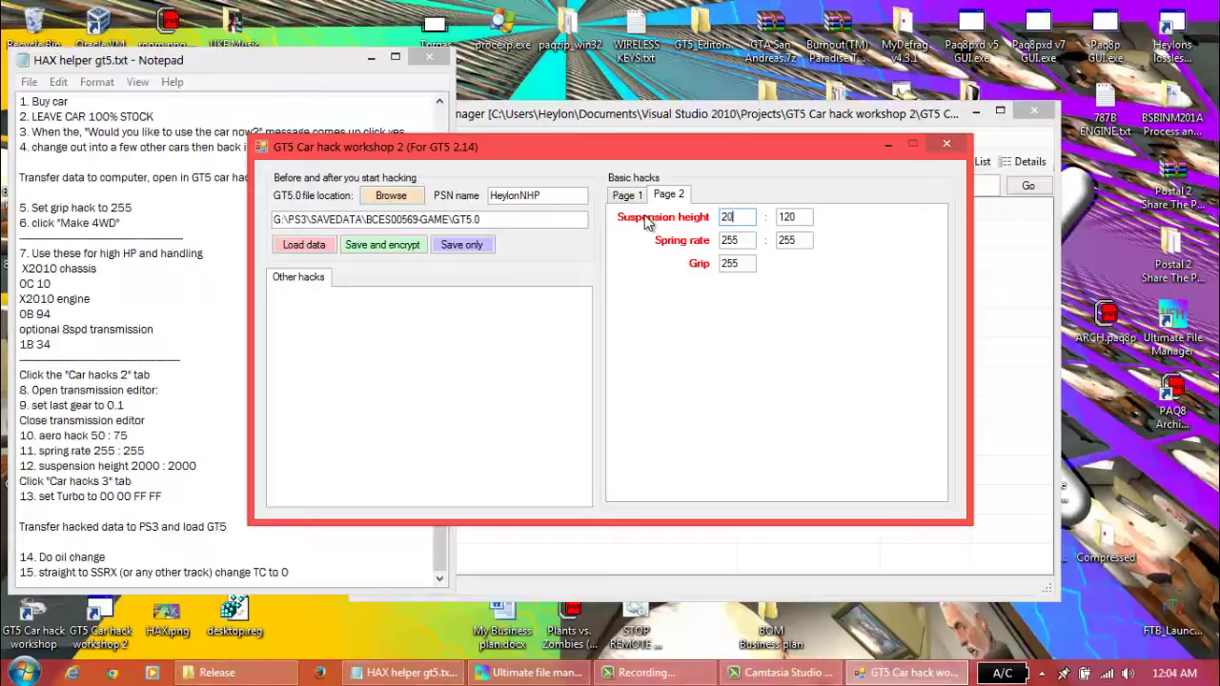
{"action": "key", "text": "Tab"}
{"action": "type", "text": "2000"}
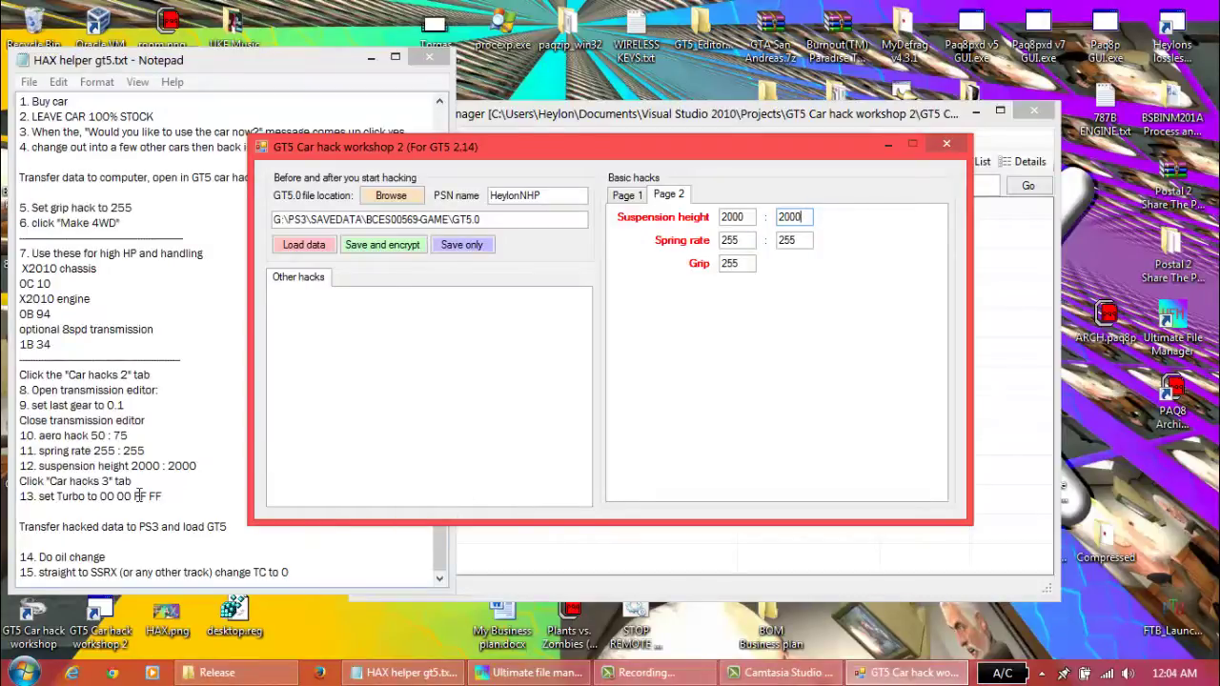
Replace the Turbo value's last bytes 09 1D with FF FF, giving 00 00 FF FF
{"action": "left_click", "coordinate": [636, 198]}
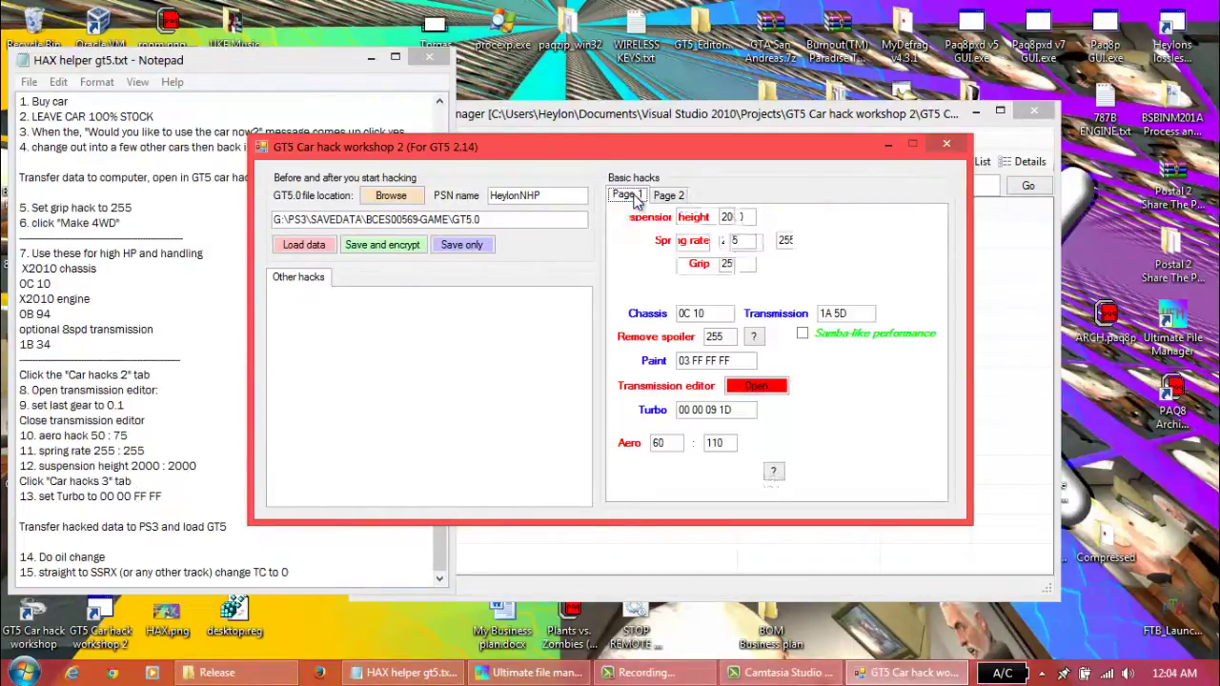
{"action": "left_click", "coordinate": [738, 410]}
{"action": "left_click_drag", "start_coordinate": [738, 410], "coordinate": [706, 419]}
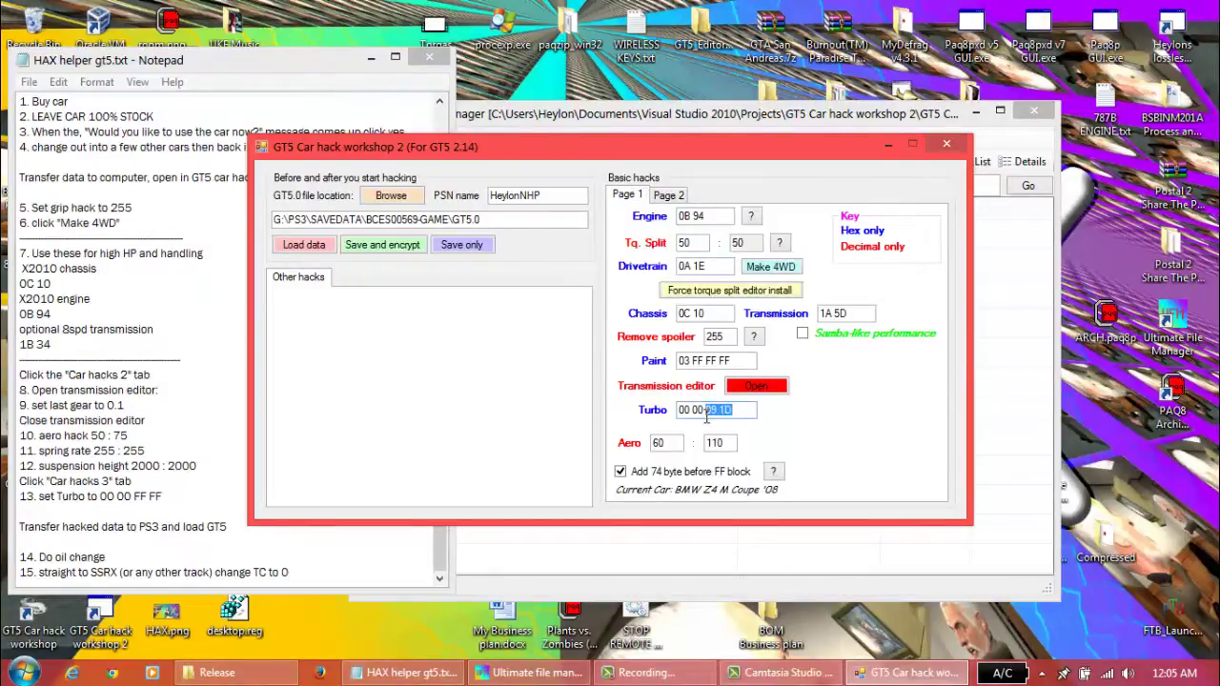
{"action": "type", "text": "FF FF"}
{"action": "left_click_drag", "start_coordinate": [704, 412], "coordinate": [645, 417]}
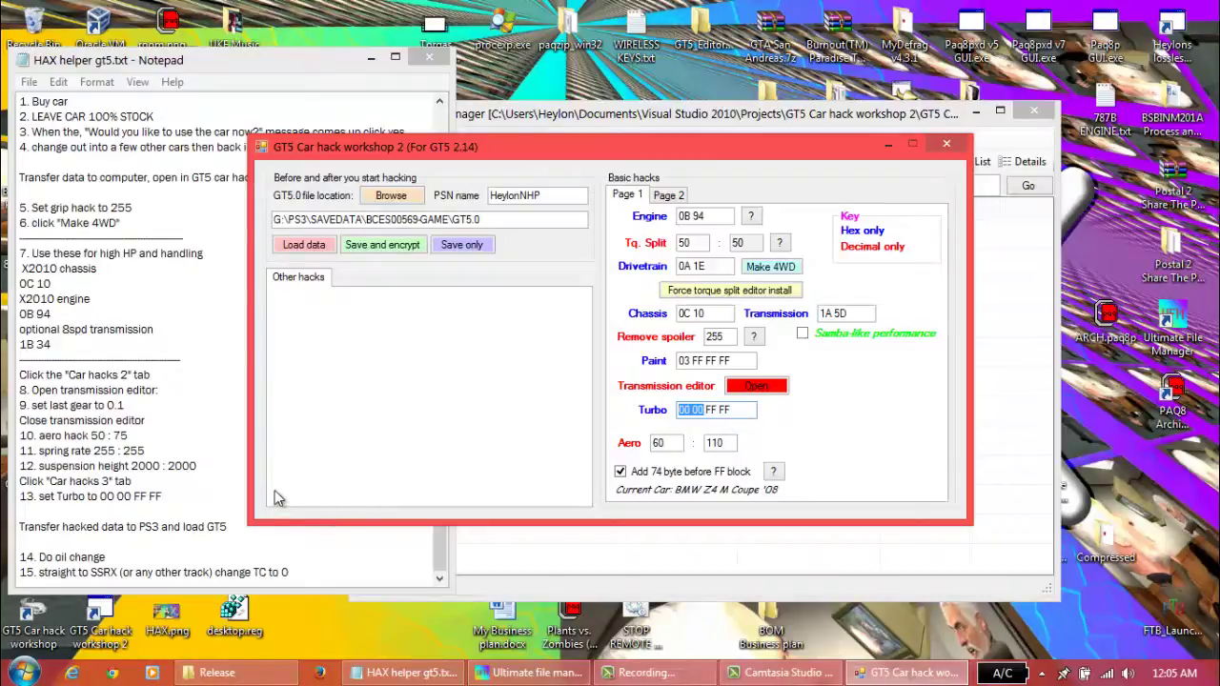
{"action": "left_click", "coordinate": [208, 534]}
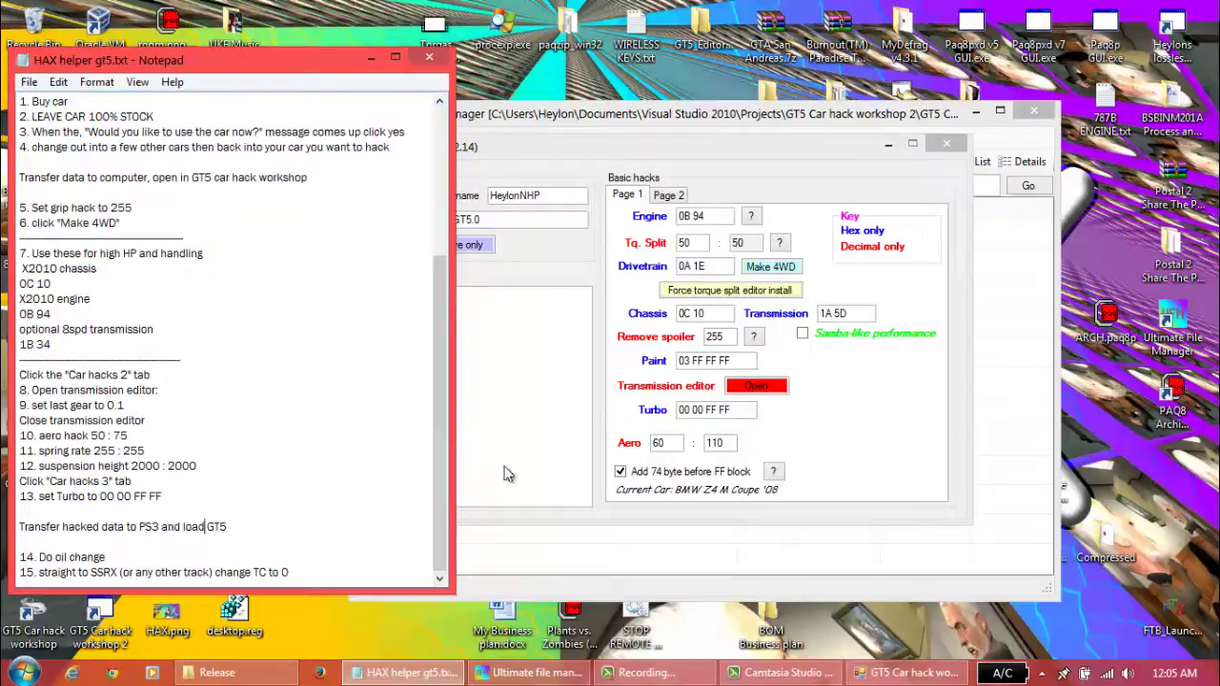
Save and encrypt the hacked car data, dismiss the Data saved message, and close the tool
{"action": "left_click", "coordinate": [555, 419]}
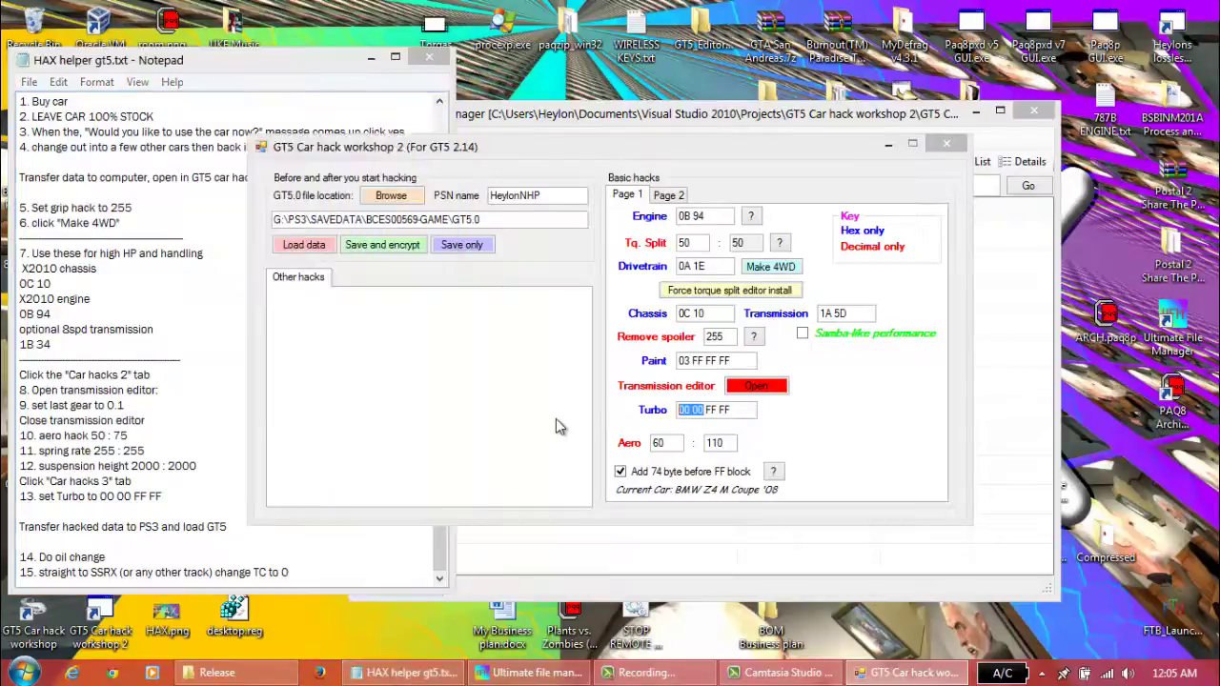
{"action": "left_click", "coordinate": [389, 249]}
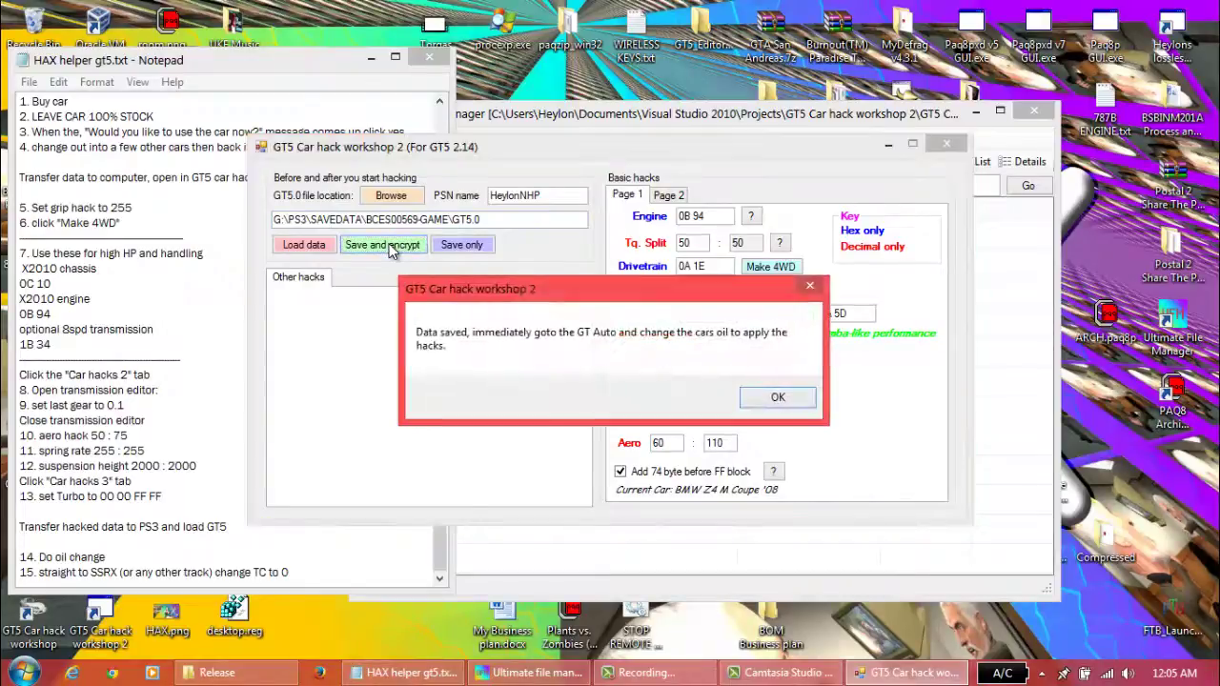
{"action": "left_click", "coordinate": [778, 395]}
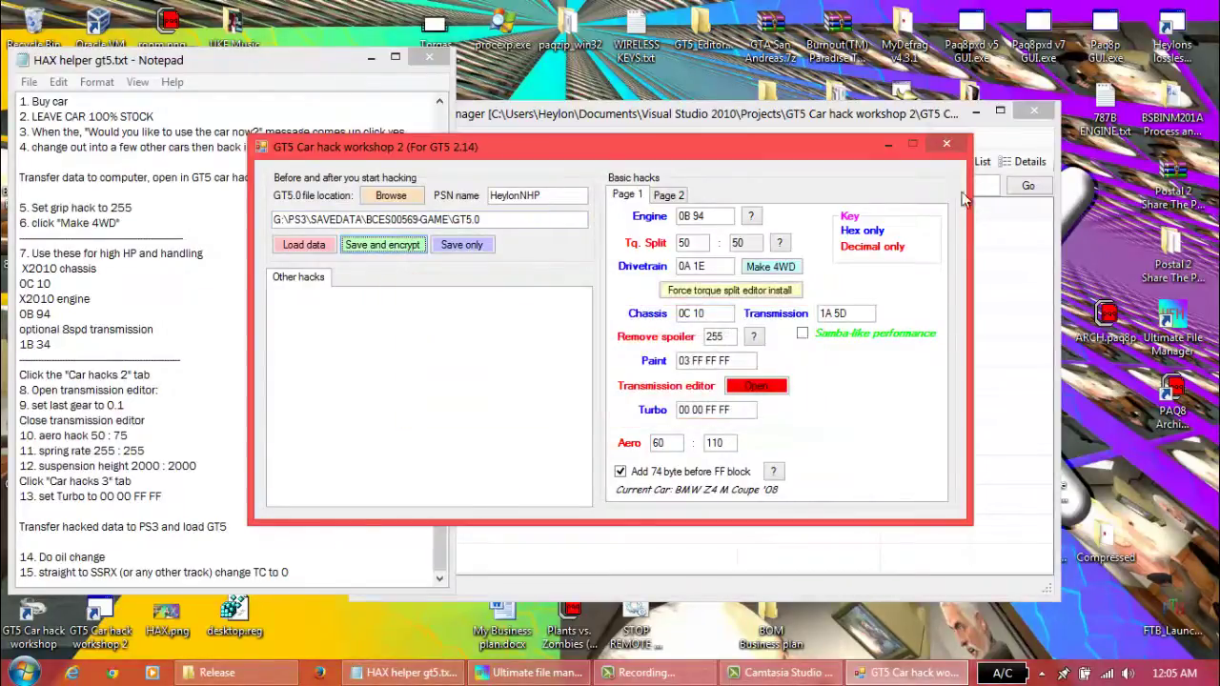
{"action": "left_click", "coordinate": [954, 144]}
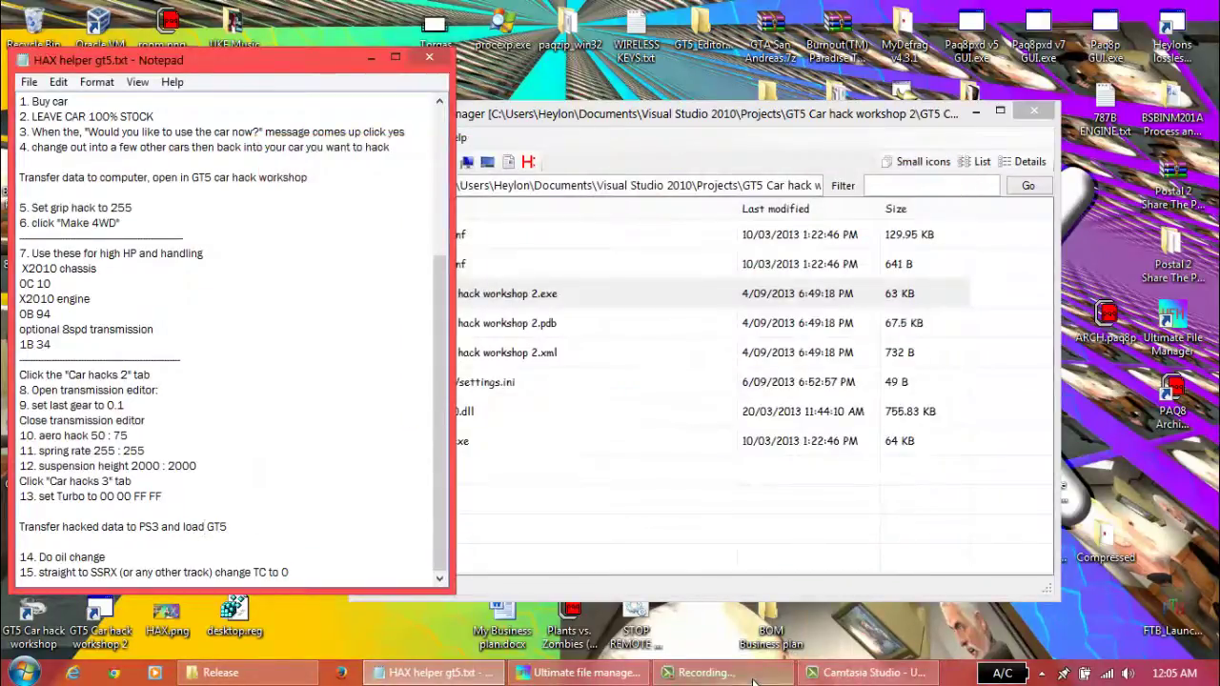
{"action": "left_click", "coordinate": [703, 673]}
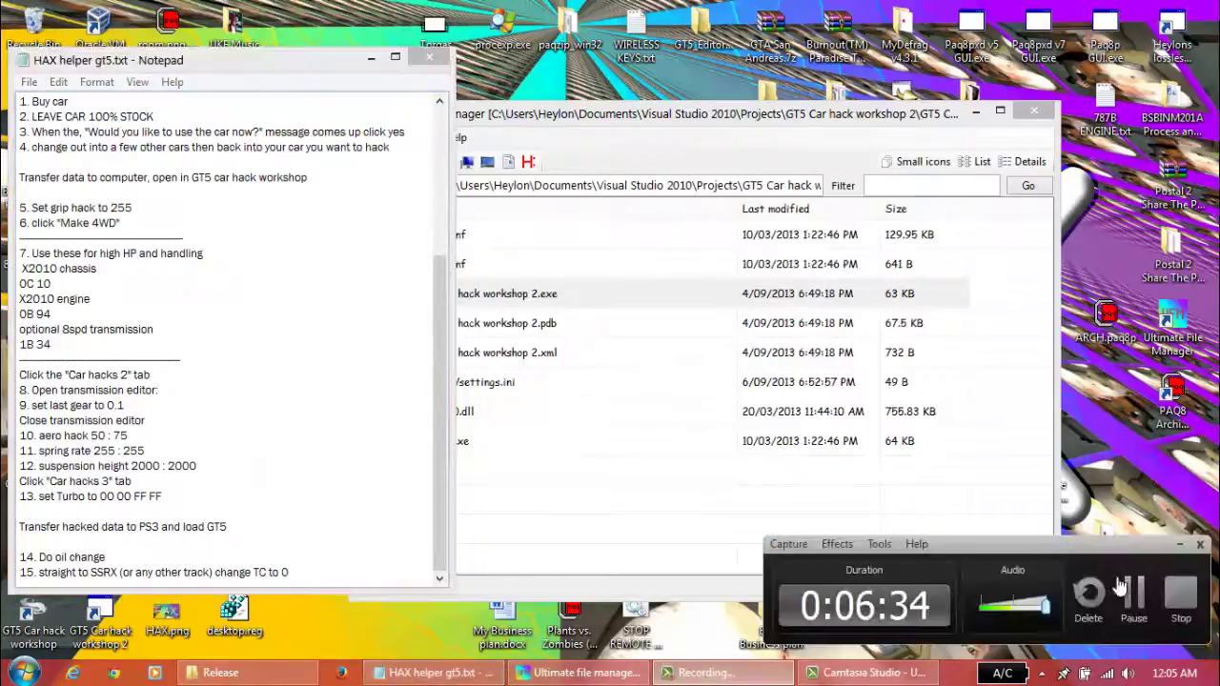
{"action": "left_click", "coordinate": [1182, 598]}
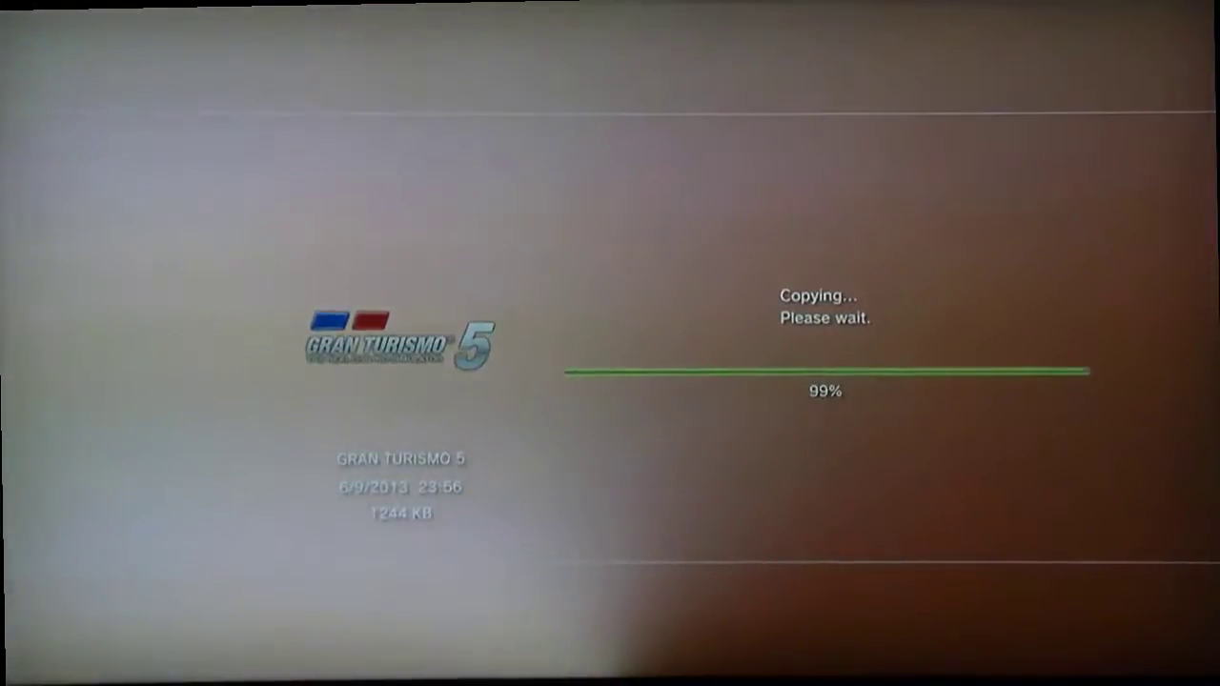
Acknowledge the completed Gran Turismo 5 save-data copy and go back
{"action": "key", "text": "Escape"}
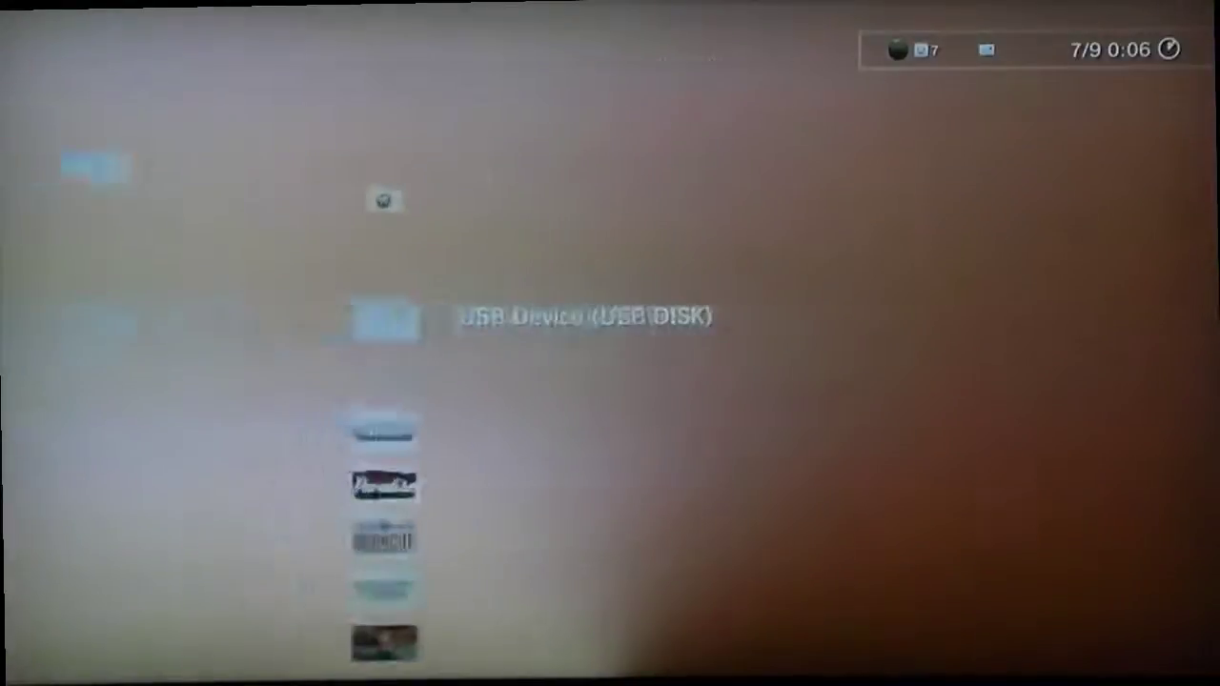
Leave the saved data list and move to Gran Turismo 5 in the XMB games column
{"action": "key", "text": "Escape"}
{"action": "key", "text": "Down"}
{"action": "key", "text": "Down"}
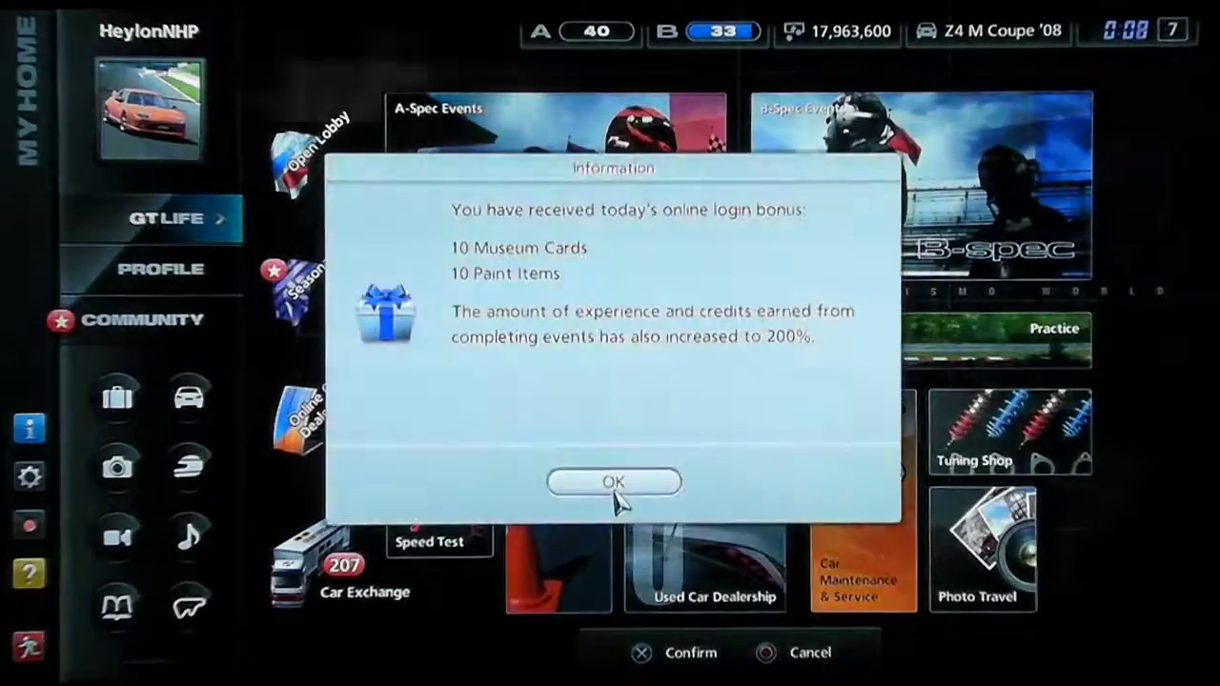
Dismiss the login bonus and buy the Z4 M Coupe a 250-credit oil change at GT Auto
{"action": "left_click", "coordinate": [615, 484]}
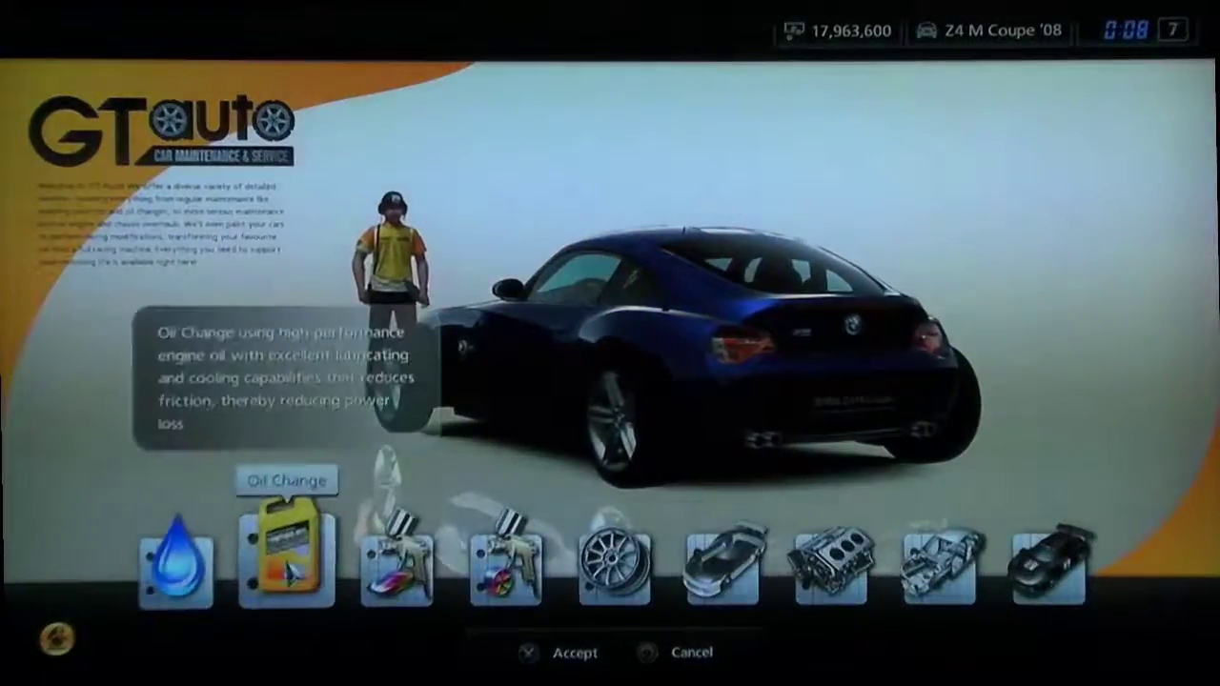
{"action": "left_click", "coordinate": [288, 570]}
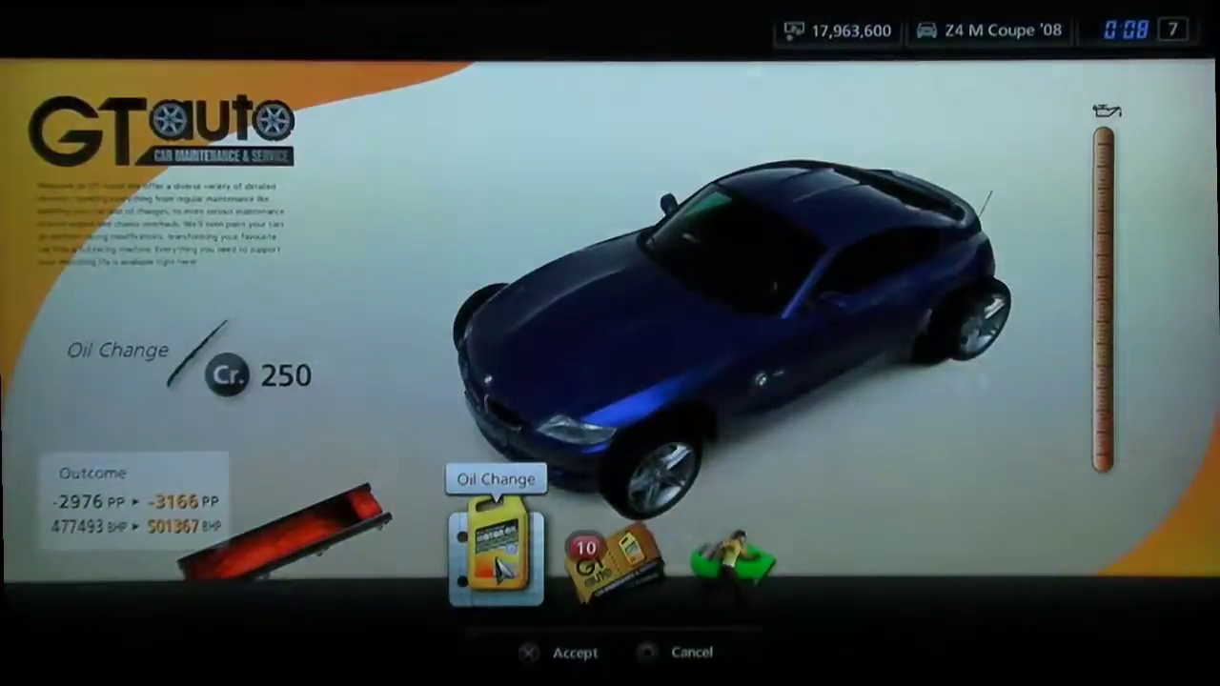
{"action": "left_click", "coordinate": [496, 569]}
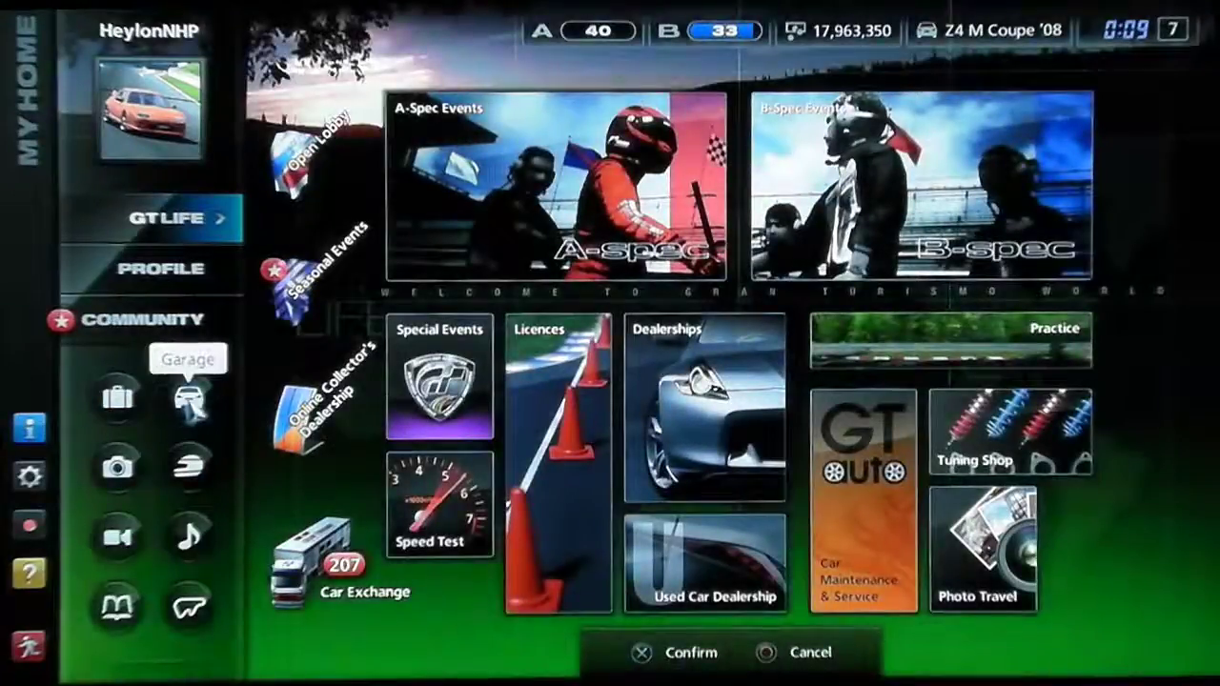
Pick the Z4 M Coupe in the garage and view its Set-Up A sheet showing 501367 BHP
{"action": "left_click", "coordinate": [190, 401]}
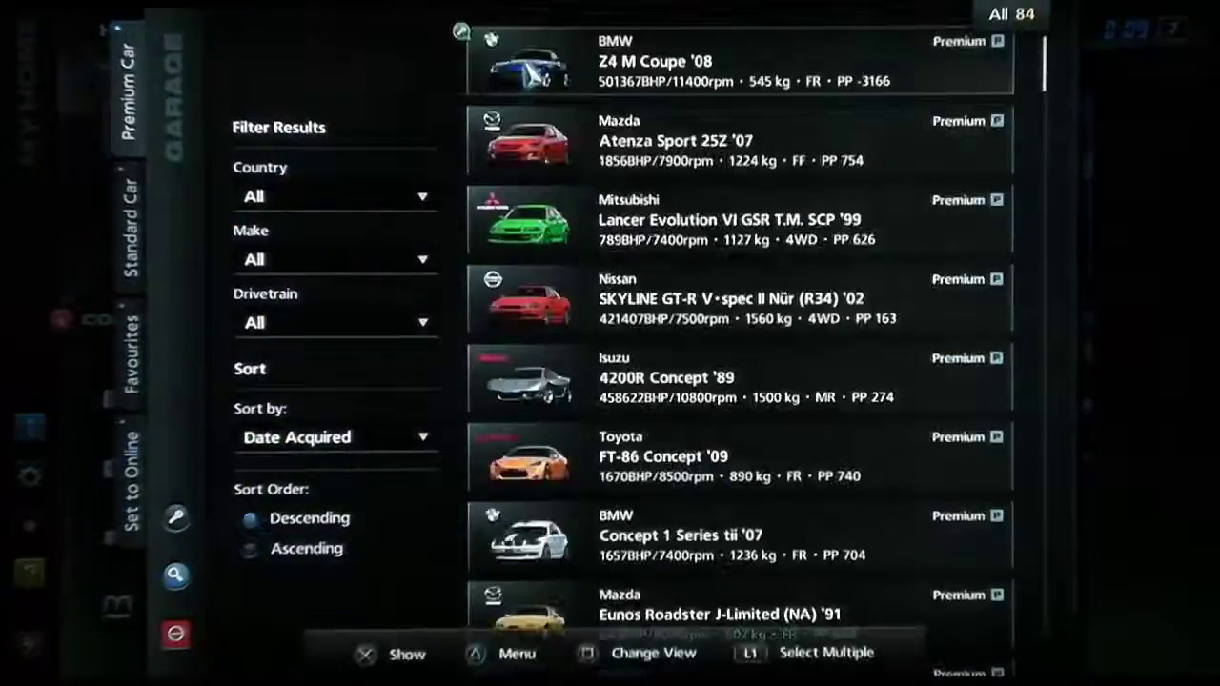
{"action": "key", "text": "Return"}
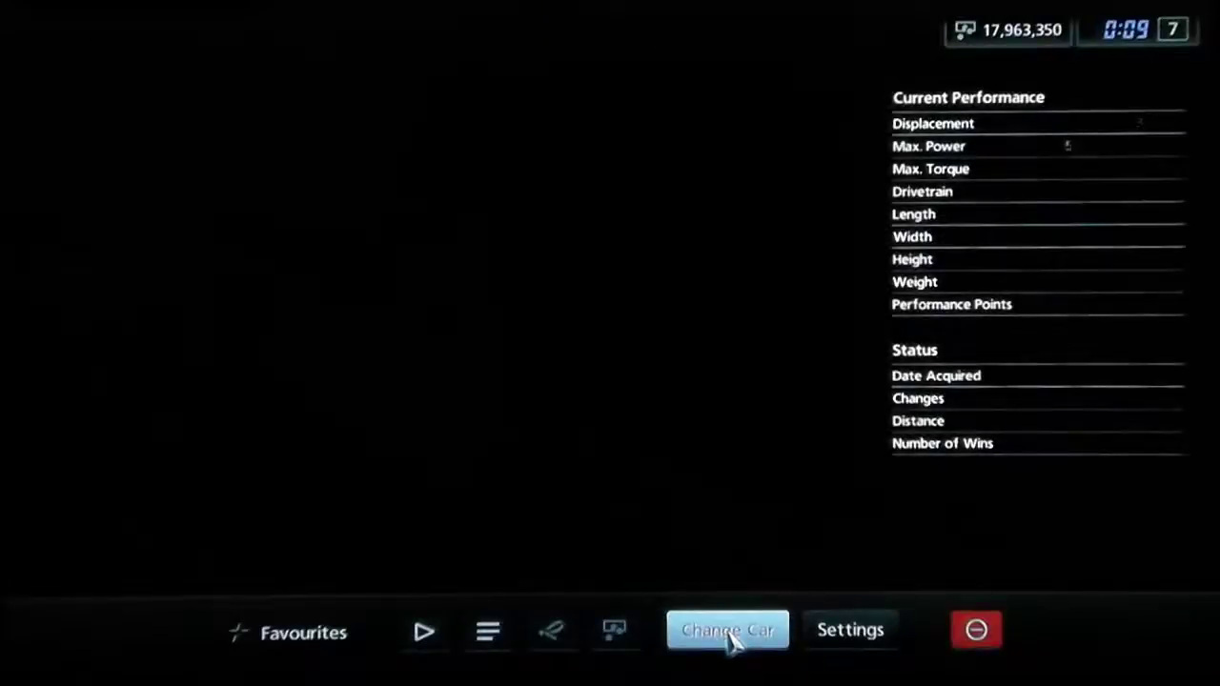
{"action": "left_click", "coordinate": [851, 641]}
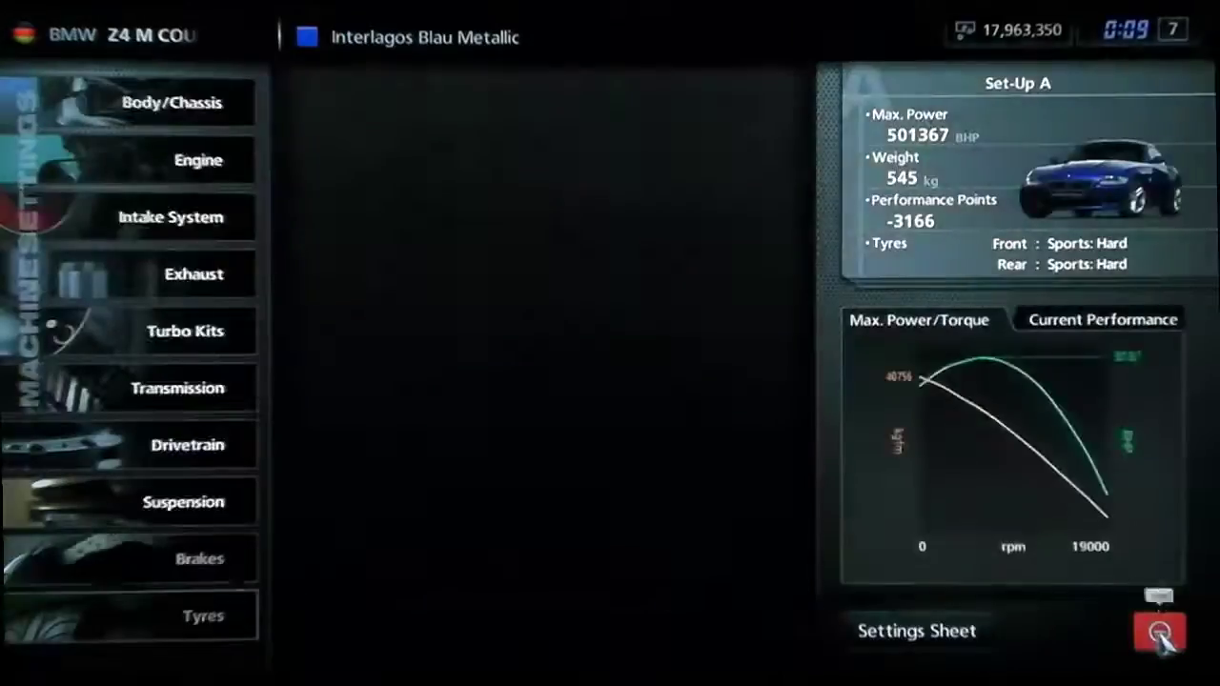
{"action": "key", "text": "Return"}
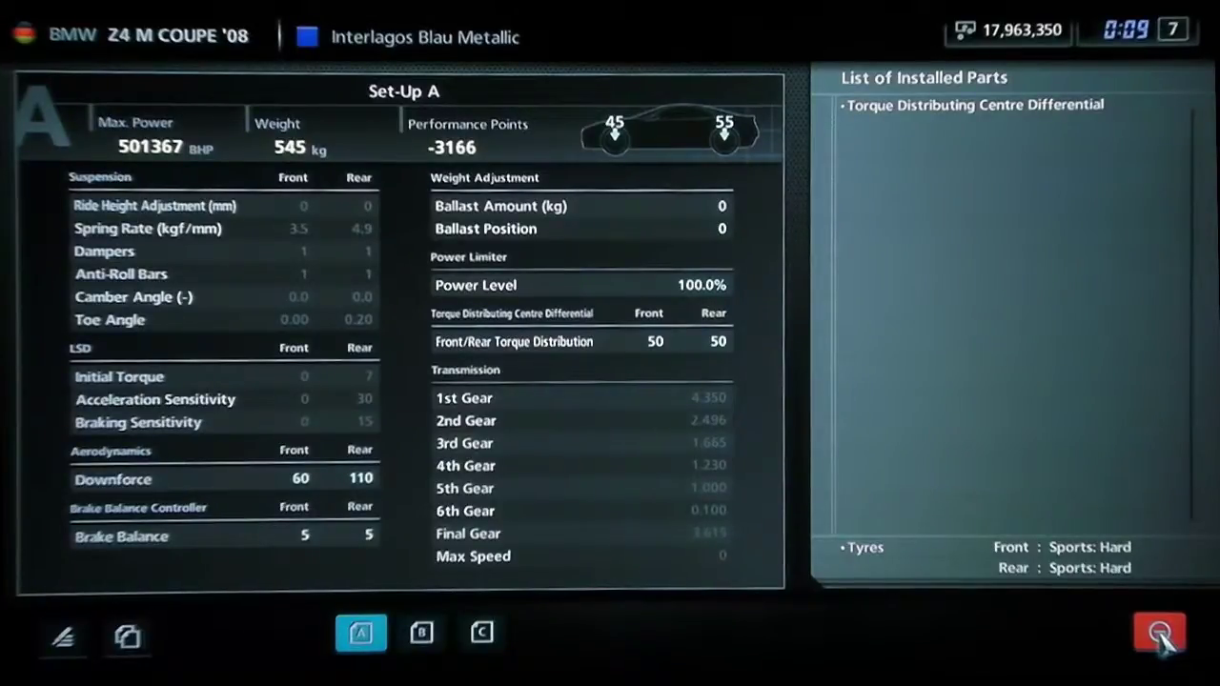
Buy and fit Racing Soft tyres to the Z4 M Coupe
{"action": "left_click", "coordinate": [1160, 634]}
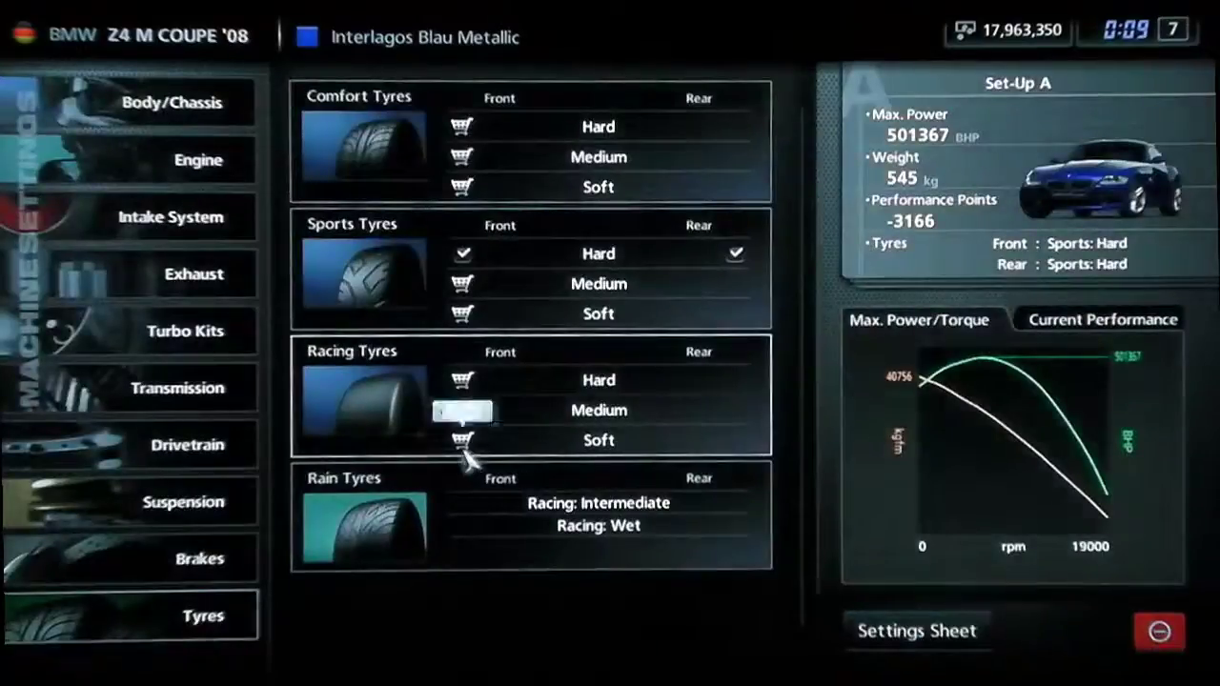
{"action": "left_click", "coordinate": [136, 401]}
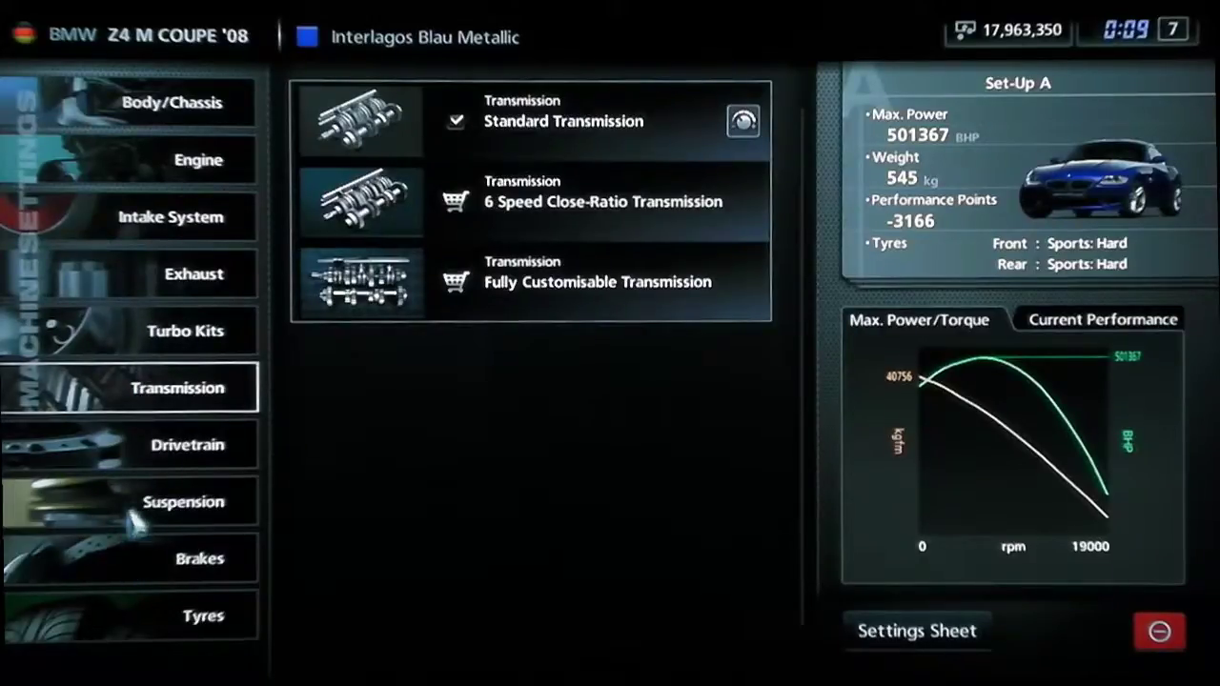
{"action": "left_click", "coordinate": [134, 627]}
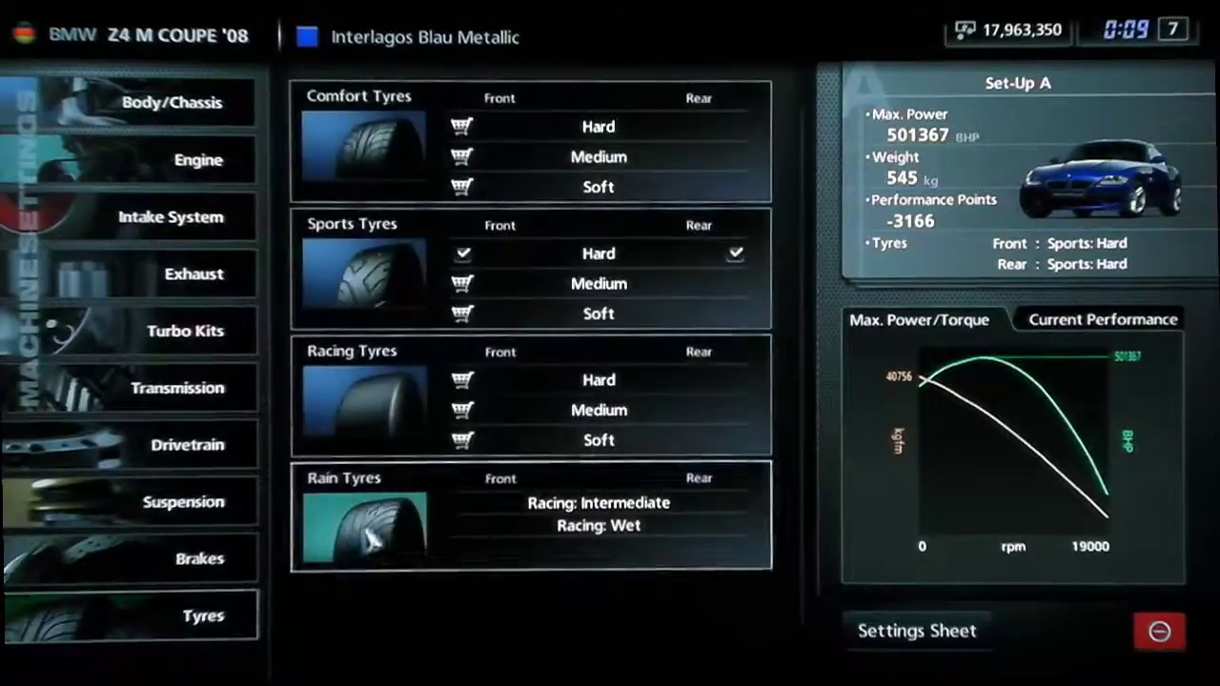
{"action": "left_click", "coordinate": [463, 446]}
{"action": "left_click", "coordinate": [581, 551]}
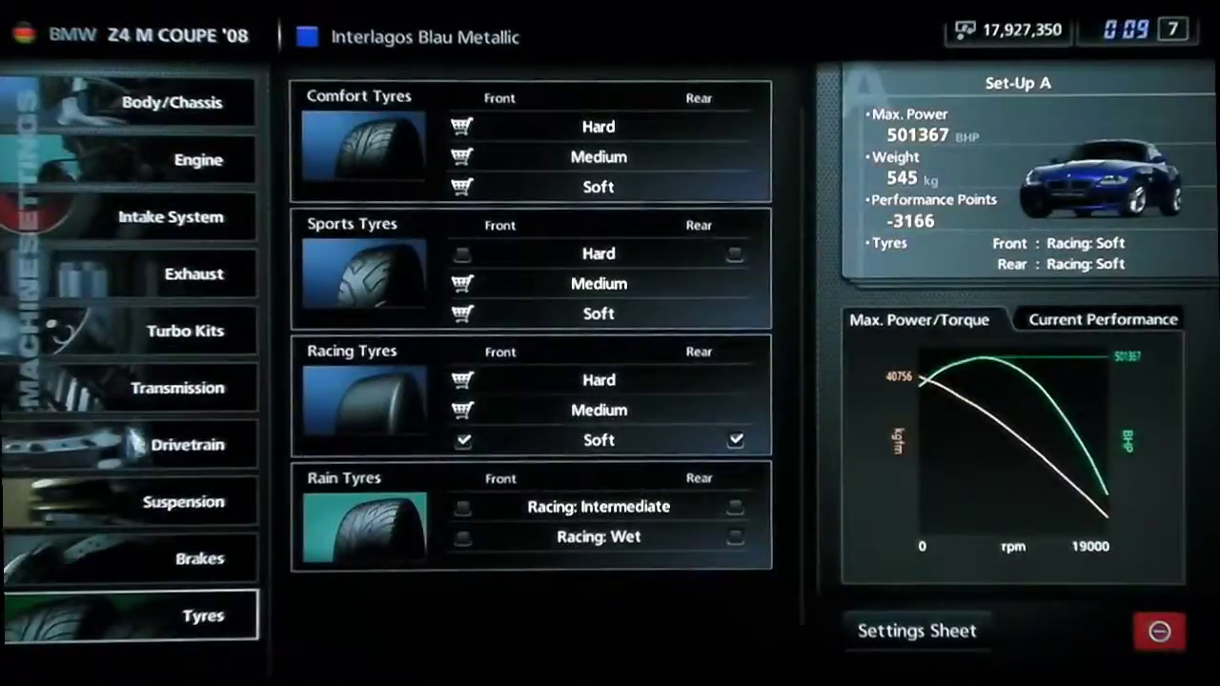
Purchase the 15,000-credit Fully Customisable suspension kit
{"action": "left_click", "coordinate": [131, 503]}
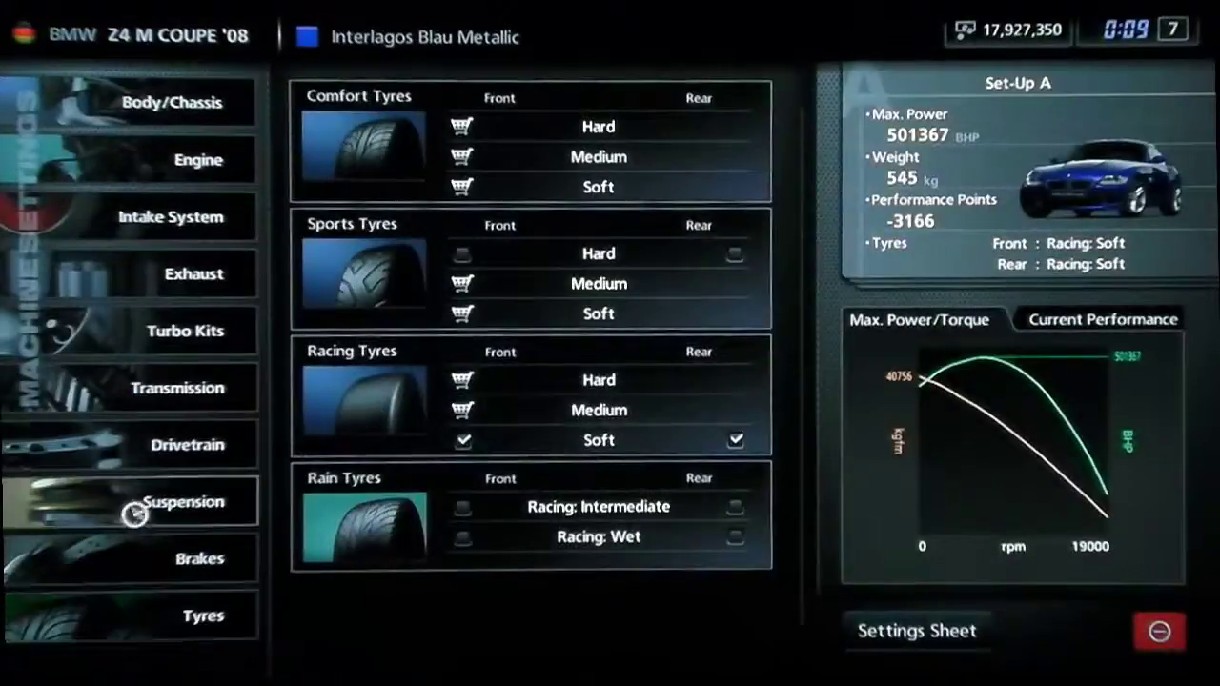
{"action": "left_click", "coordinate": [457, 367]}
{"action": "left_click", "coordinate": [583, 553]}
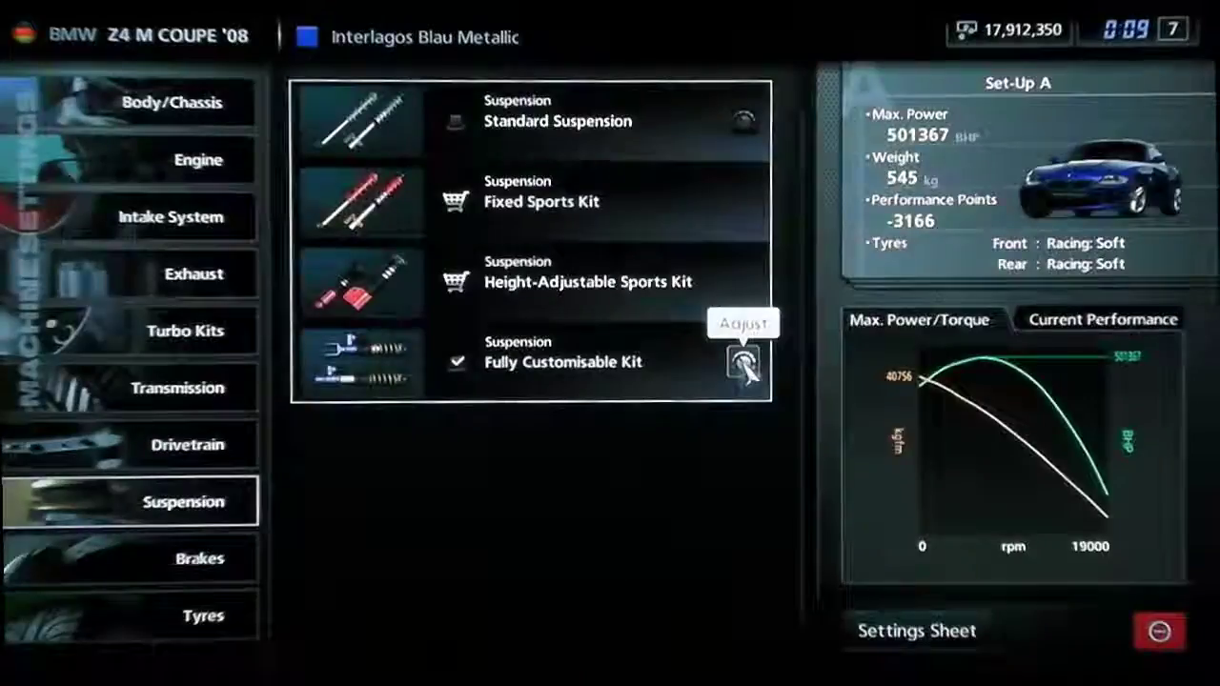
Raise the suspension spring rates to 16.0 rear and 15.5 front kgf/mm
{"action": "left_click", "coordinate": [743, 363]}
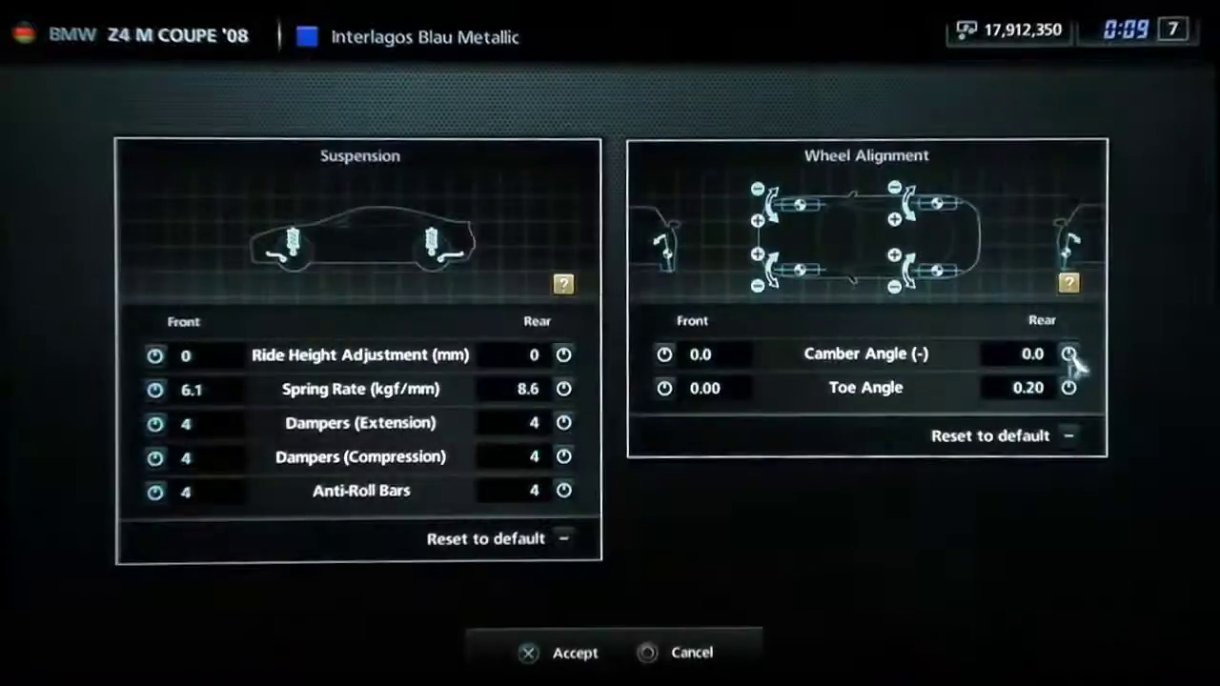
{"action": "left_click", "coordinate": [564, 390]}
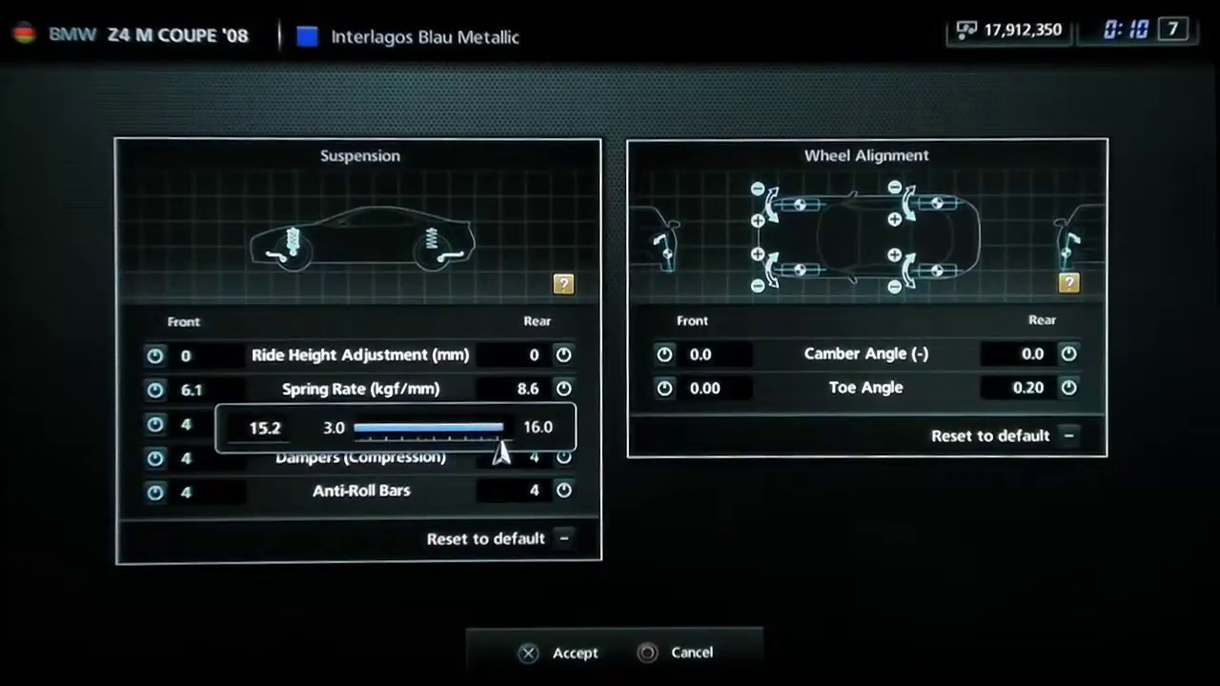
{"action": "left_click", "coordinate": [512, 452]}
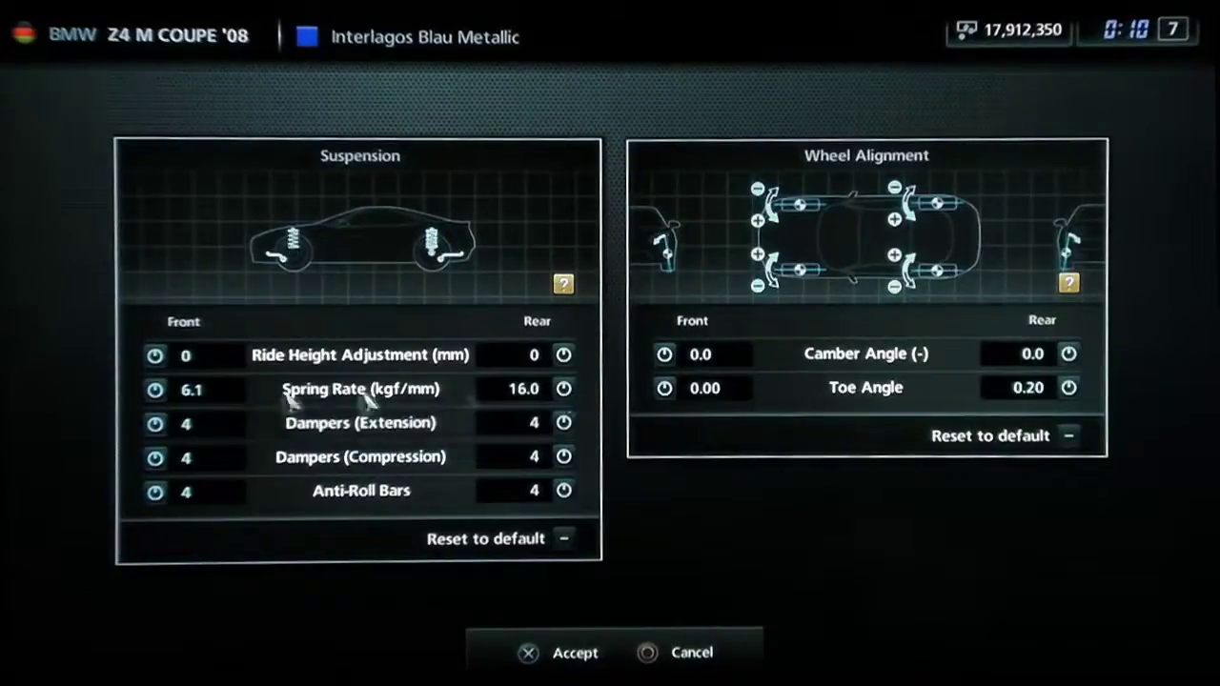
{"action": "left_click", "coordinate": [177, 389]}
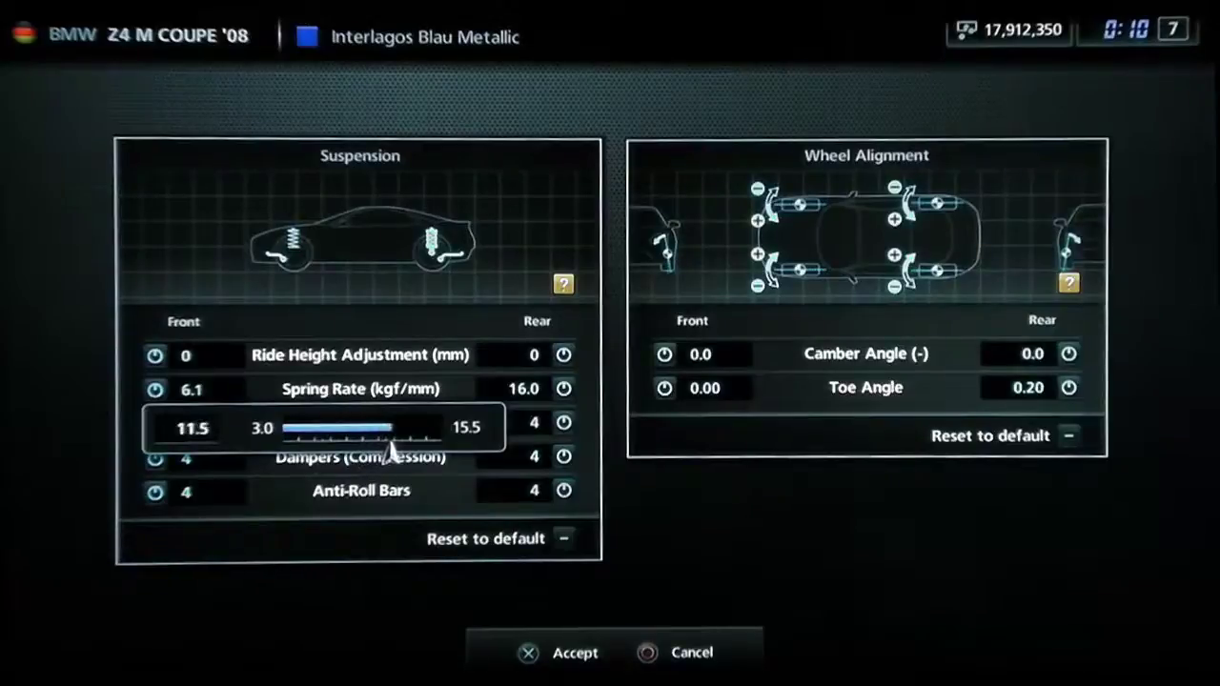
{"action": "left_click", "coordinate": [441, 456]}
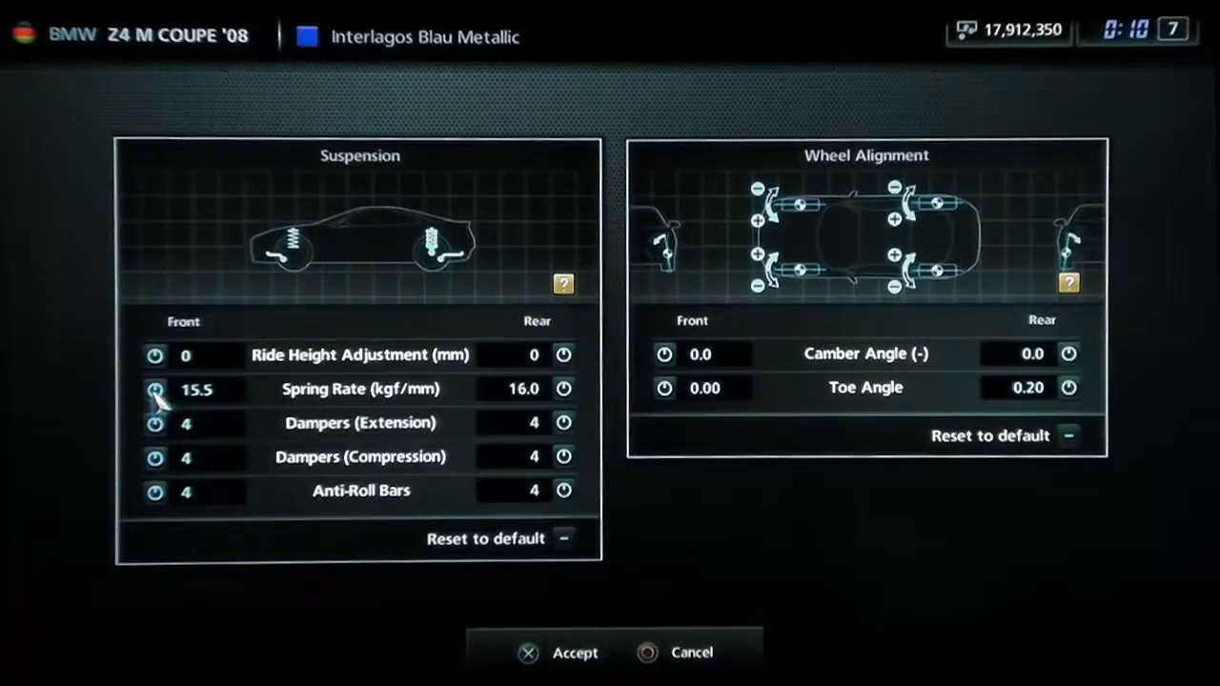
Back out of the suspension, Set-Up A sheet and garage to My Home
{"action": "key", "text": "Return"}
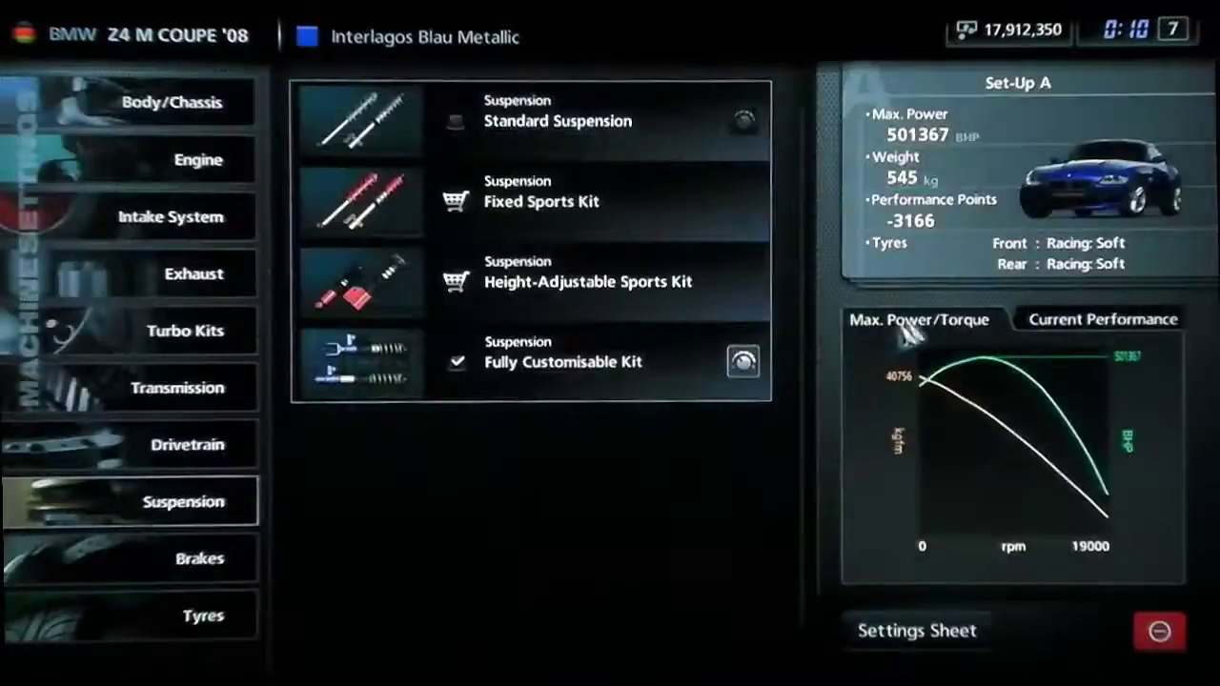
{"action": "left_click", "coordinate": [918, 633]}
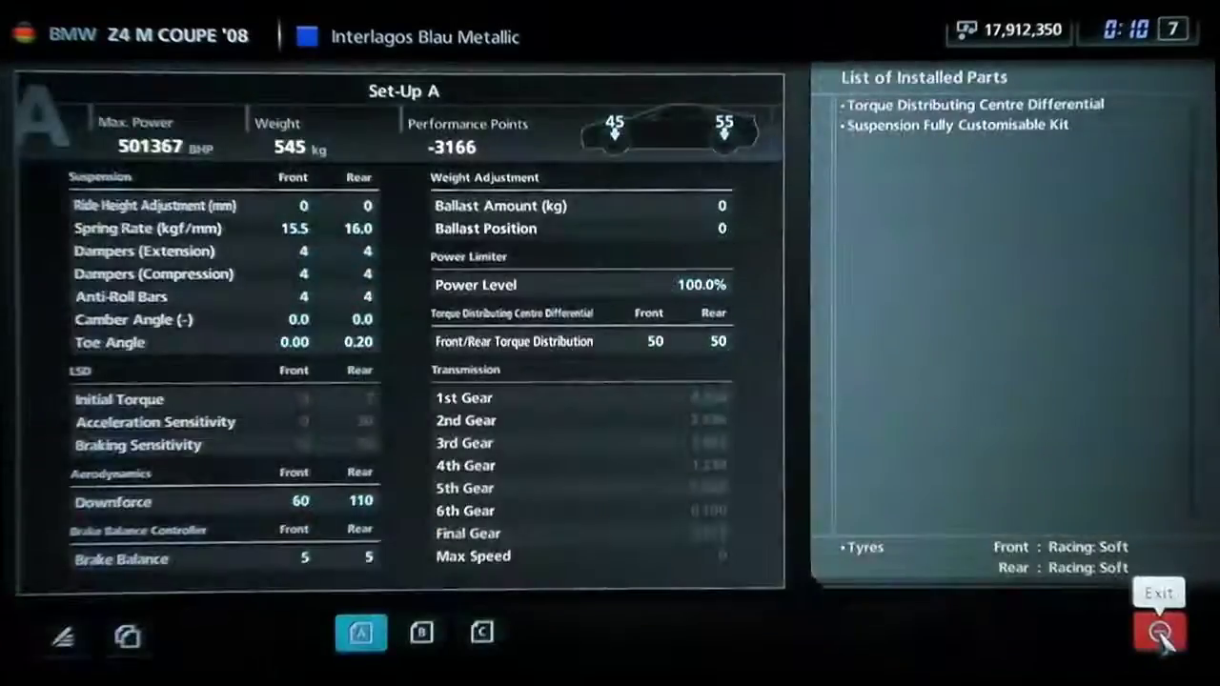
{"action": "left_click", "coordinate": [1161, 635]}
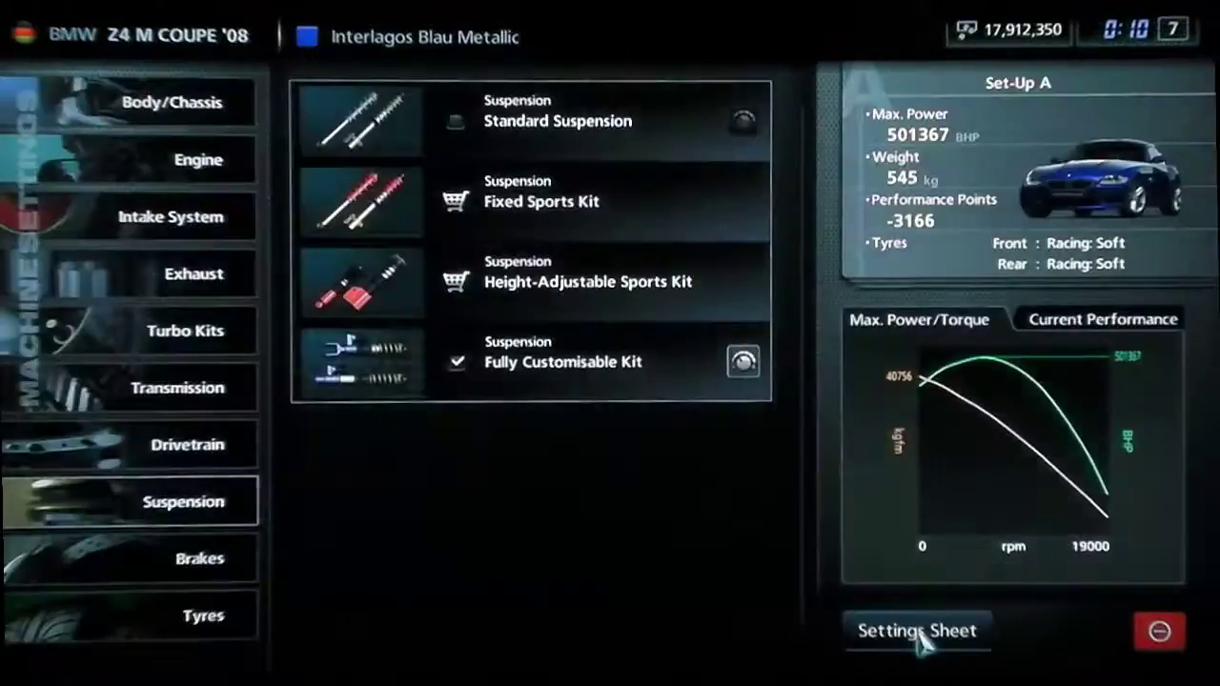
{"action": "left_click", "coordinate": [1161, 637]}
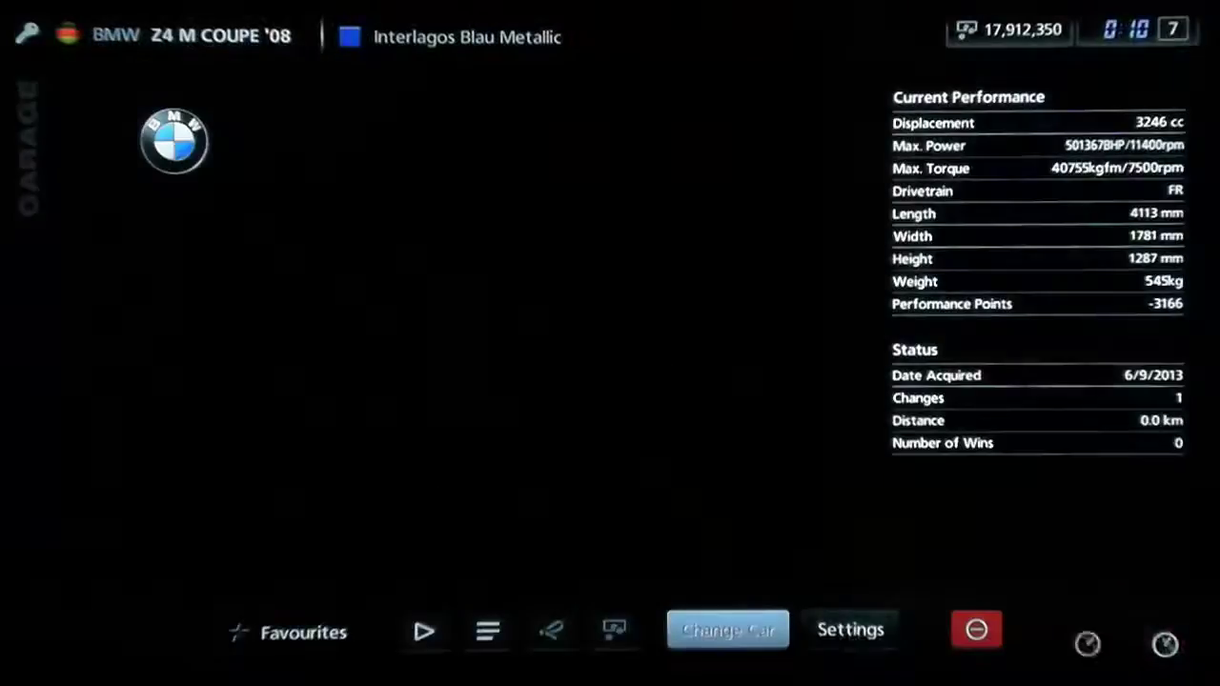
{"action": "left_click", "coordinate": [978, 635]}
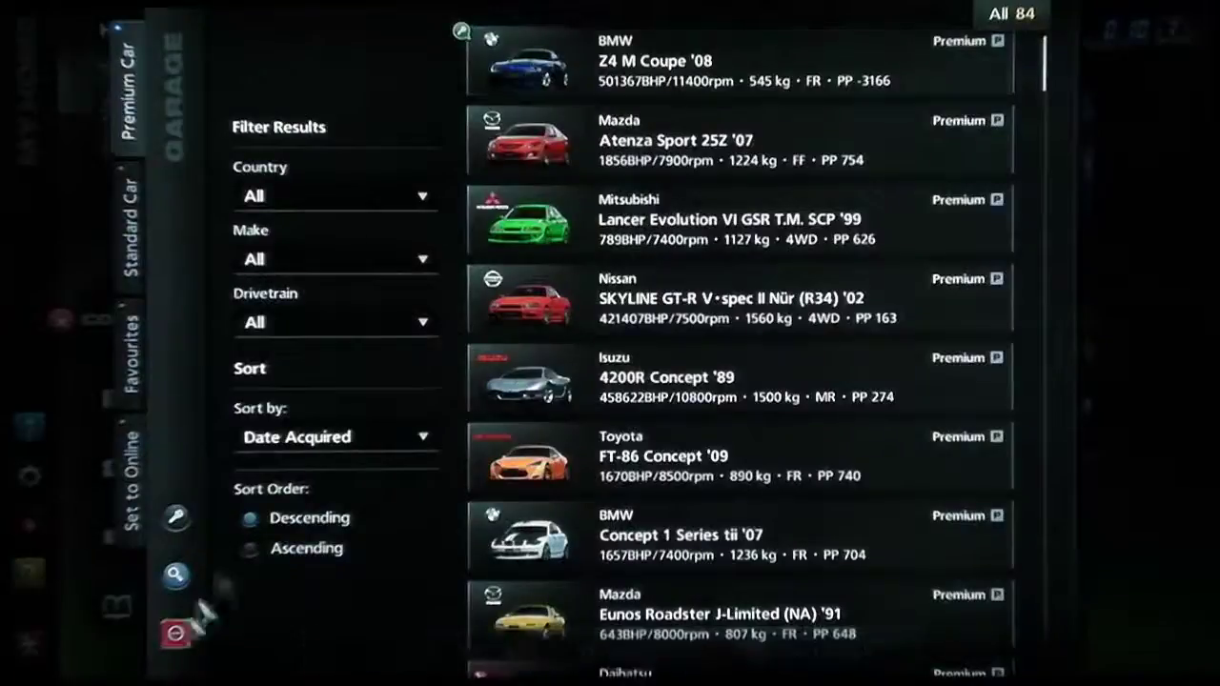
{"action": "left_click", "coordinate": [175, 635]}
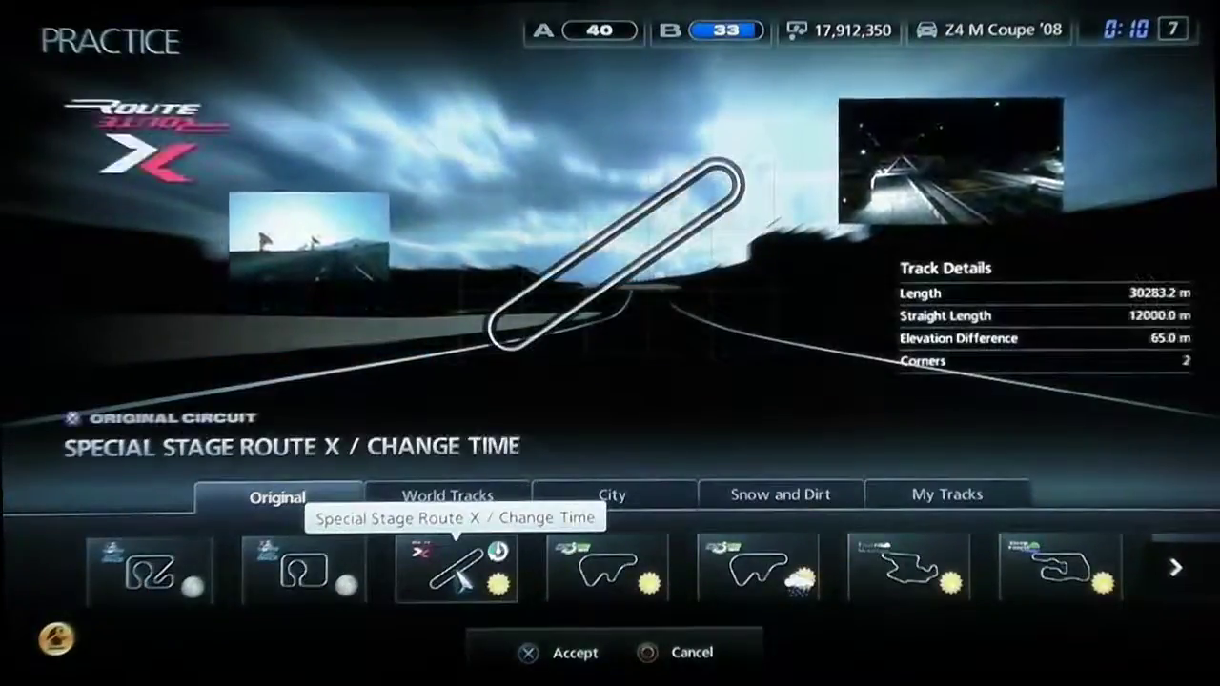
Select Special Stage Route X / Change Time to load its SpeedTest
{"action": "left_click", "coordinate": [460, 573]}
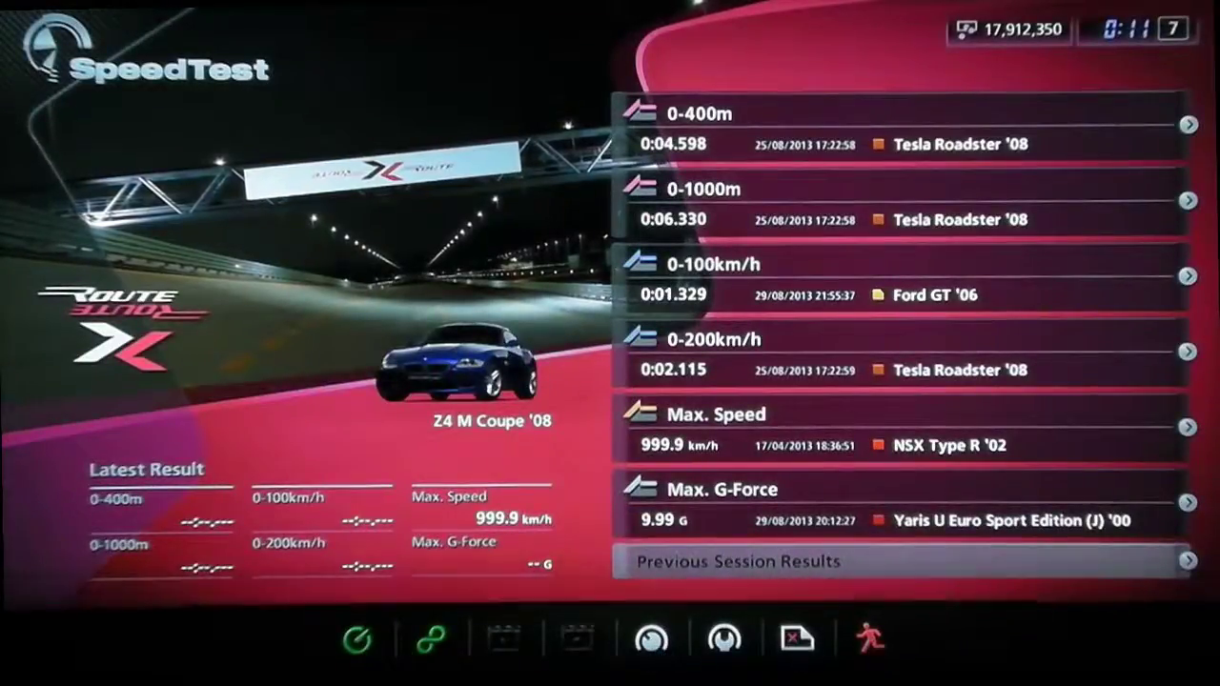
Set Traction Control to Off in the Driving Options and confirm with OK
{"action": "key", "text": "Return"}
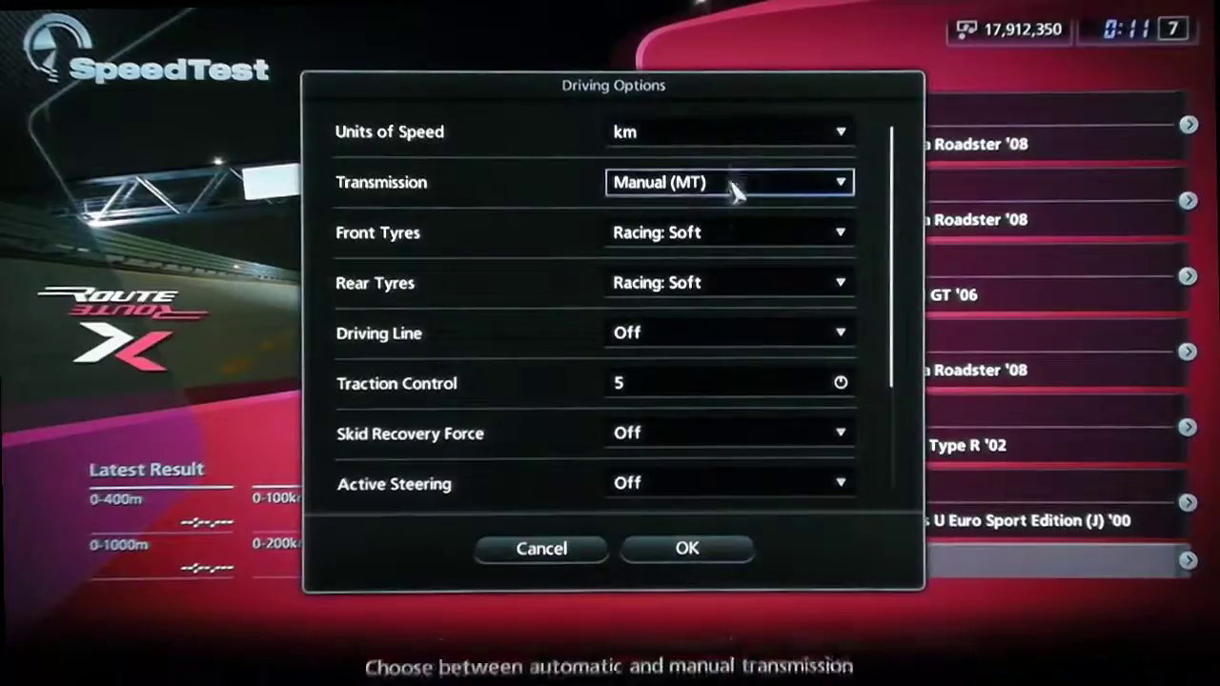
{"action": "scroll", "coordinate": [735, 325], "scroll_direction": "down", "scroll_amount": 1}
{"action": "left_click", "coordinate": [730, 315]}
{"action": "left_click_drag", "start_coordinate": [714, 368], "coordinate": [564, 371]}
{"action": "scroll", "coordinate": [809, 352], "scroll_direction": "down", "scroll_amount": 1}
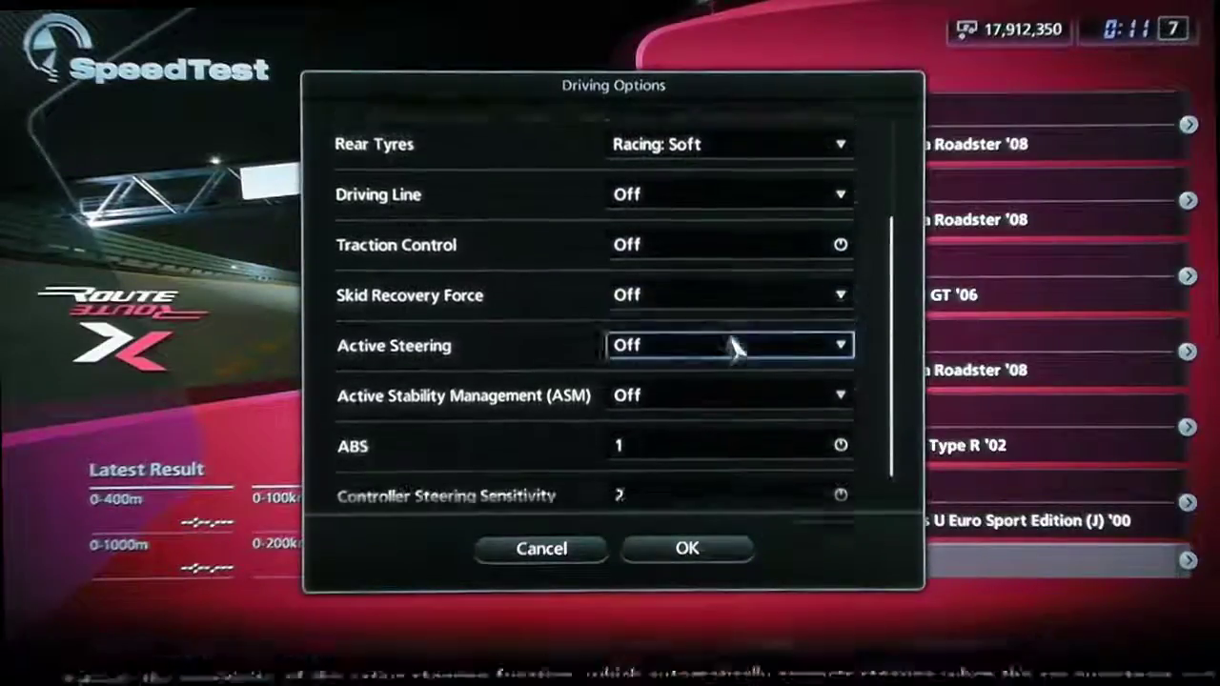
{"action": "left_click", "coordinate": [688, 550]}
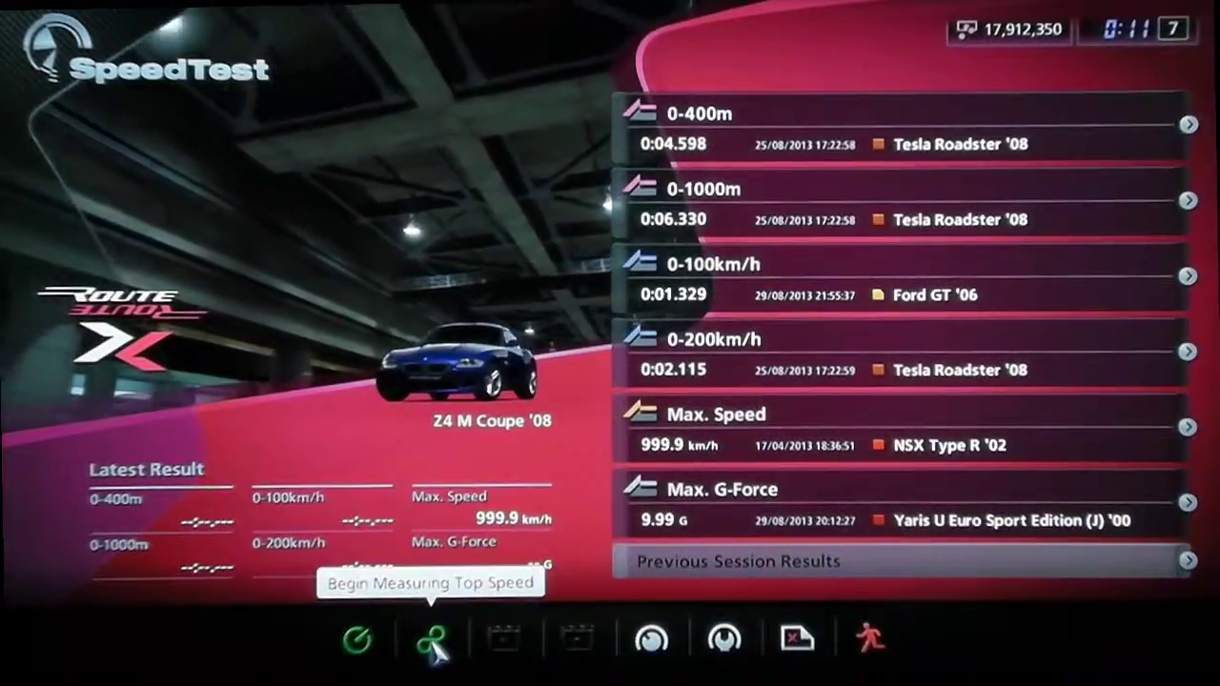
Begin measuring top speed and drive the Route X run, reaching 999.9 km/h
{"action": "left_click", "coordinate": [431, 641]}
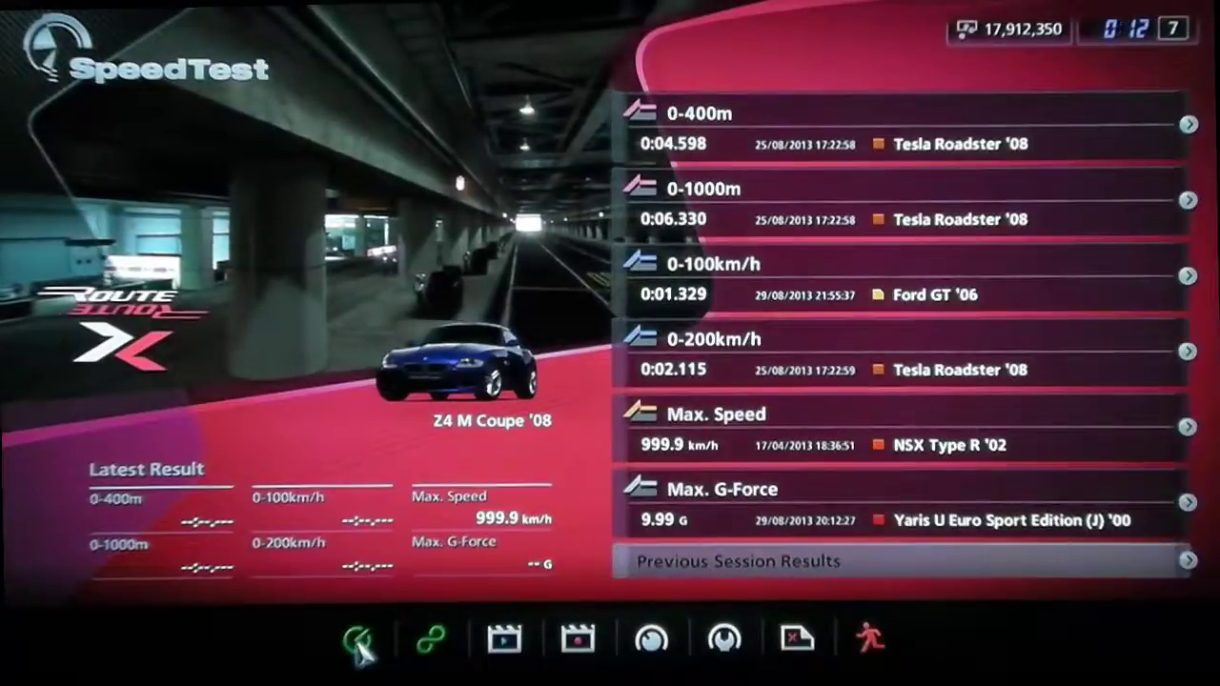
Save the top-speed run as a new replay file
{"action": "left_click", "coordinate": [580, 644]}
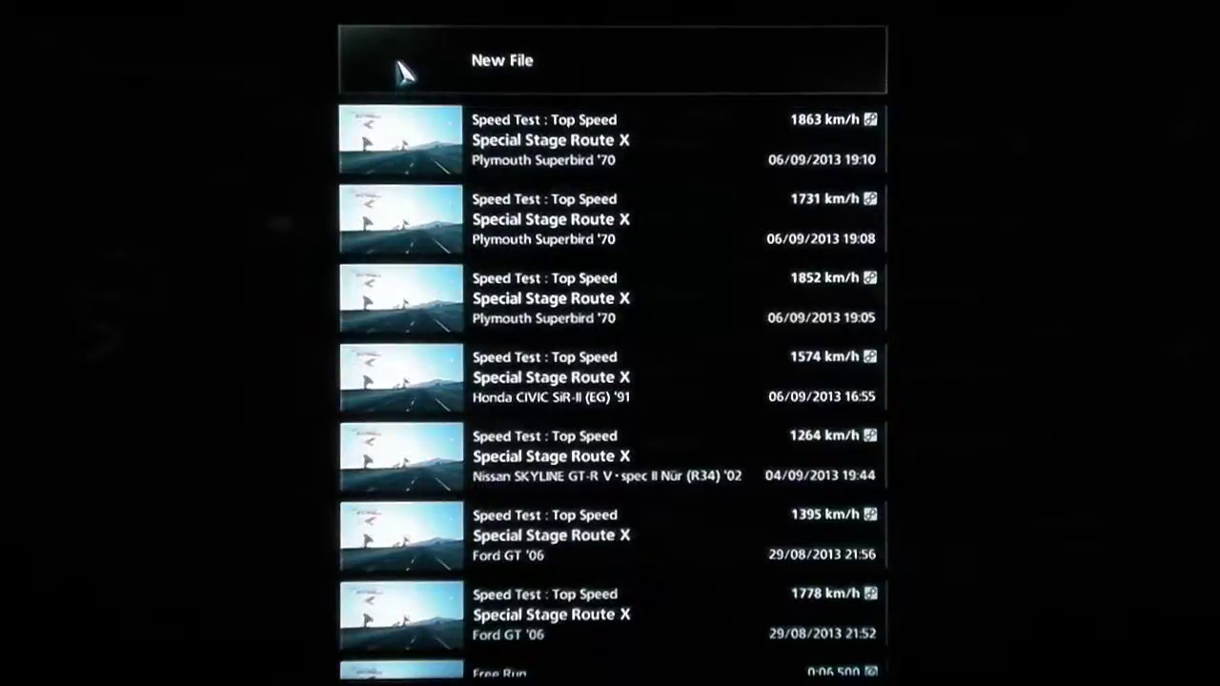
{"action": "left_click", "coordinate": [404, 72]}
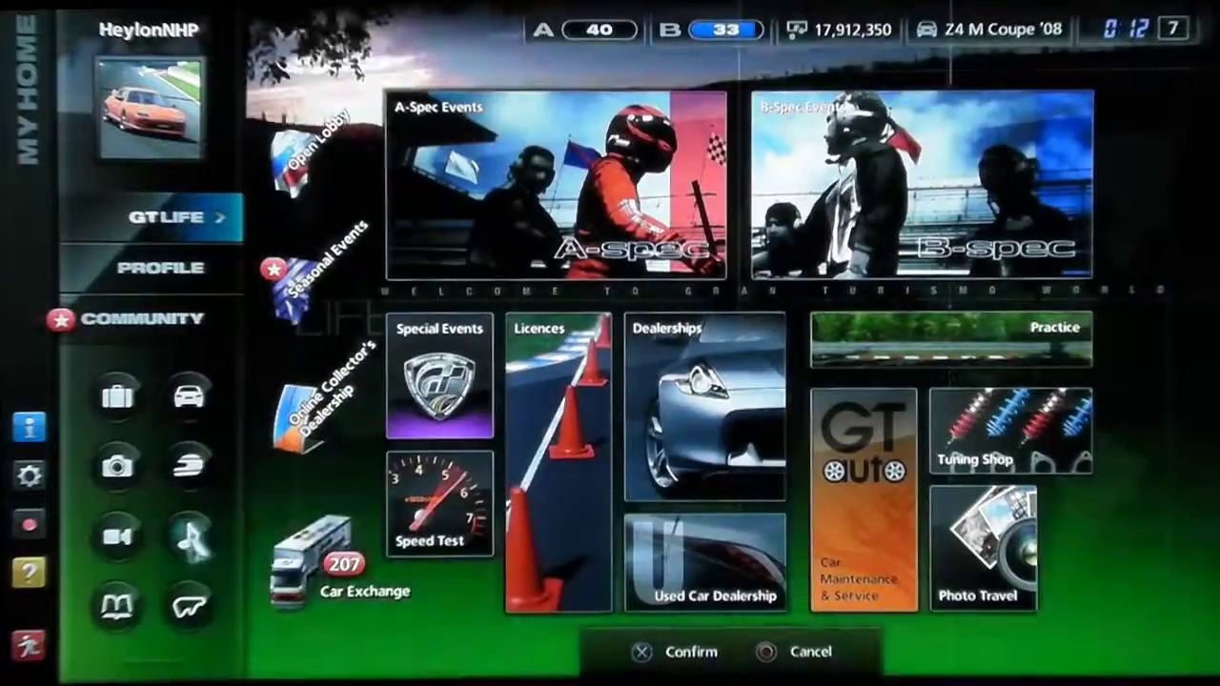
{"action": "key", "text": "Up"}
{"action": "key", "text": "Left"}
{"action": "key", "text": "Down"}
{"action": "left_click", "coordinate": [116, 539]}
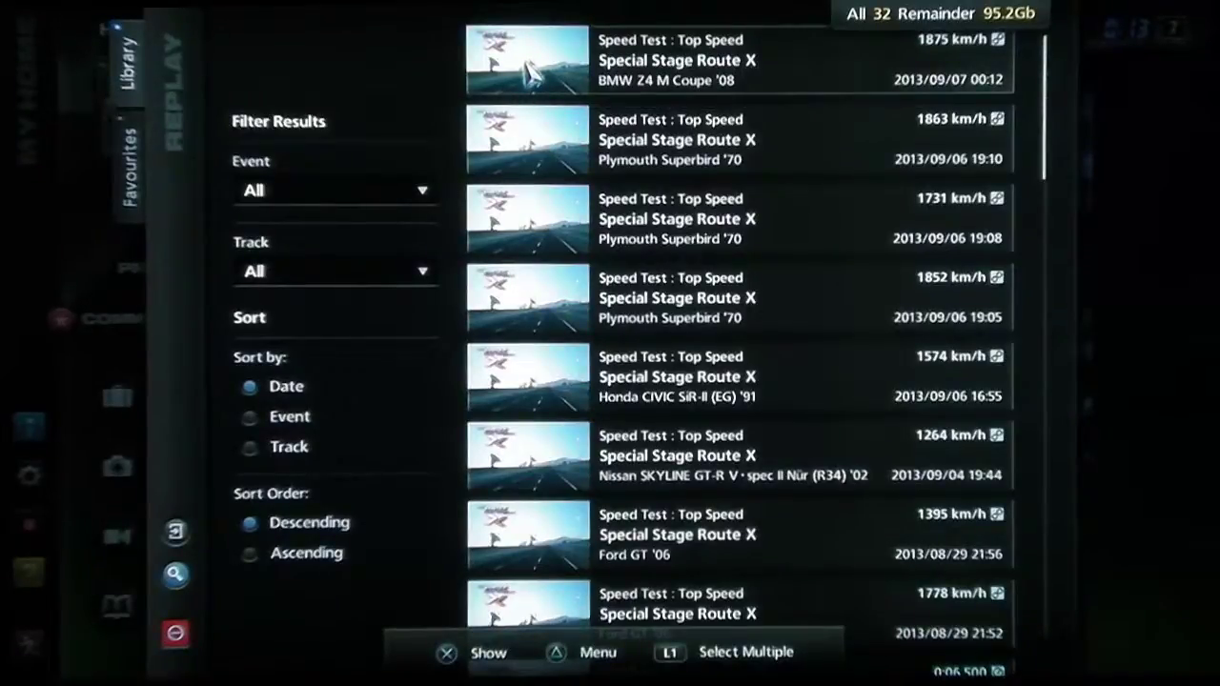
{"action": "left_click", "coordinate": [175, 634]}
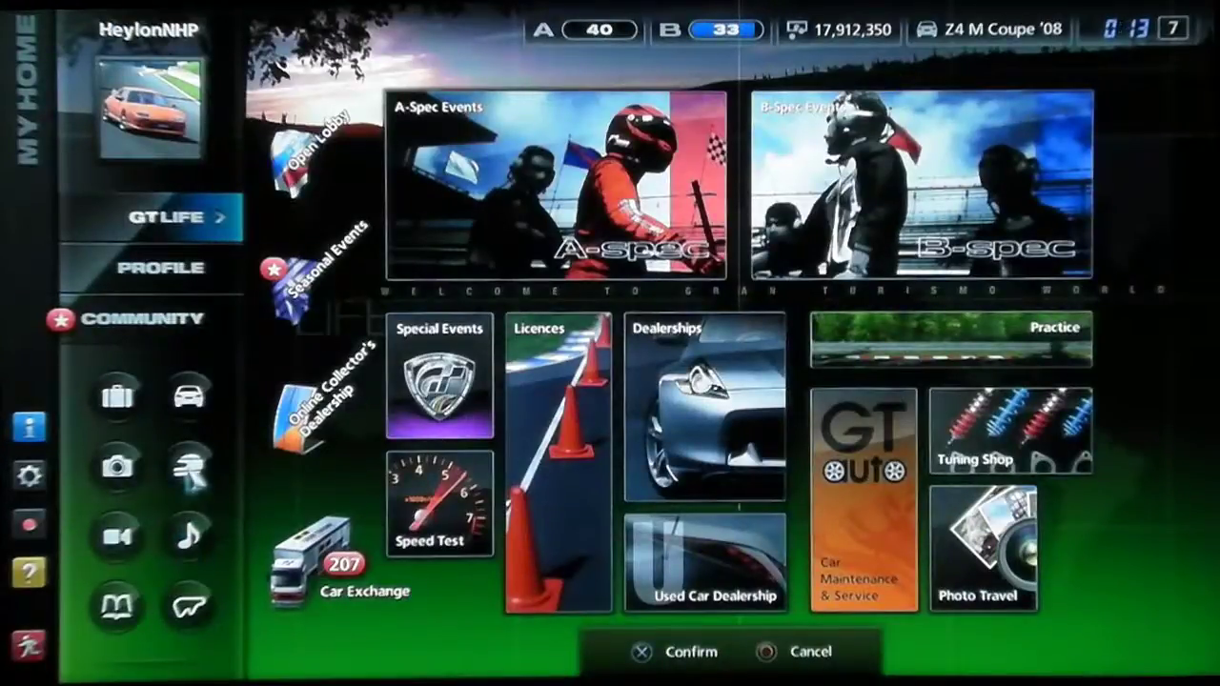
Check the Z4 M Coupe '08's tyre settings in the garage, then return to the car list
{"action": "left_click", "coordinate": [190, 399]}
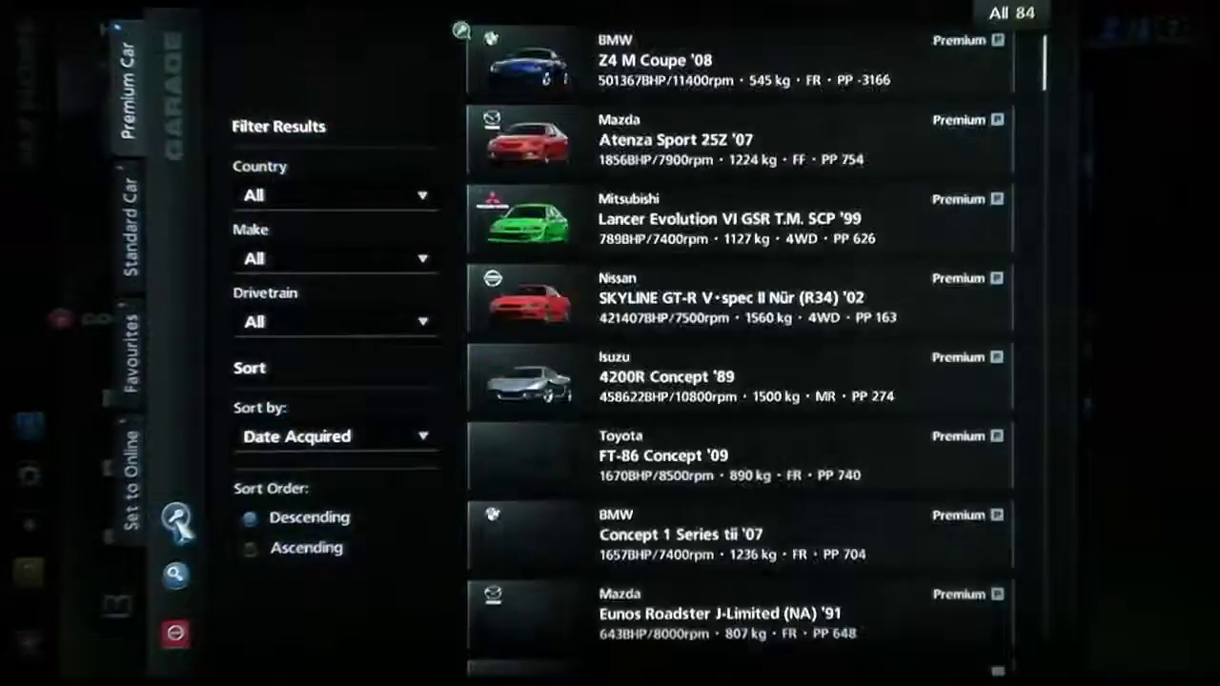
{"action": "left_click", "coordinate": [534, 75]}
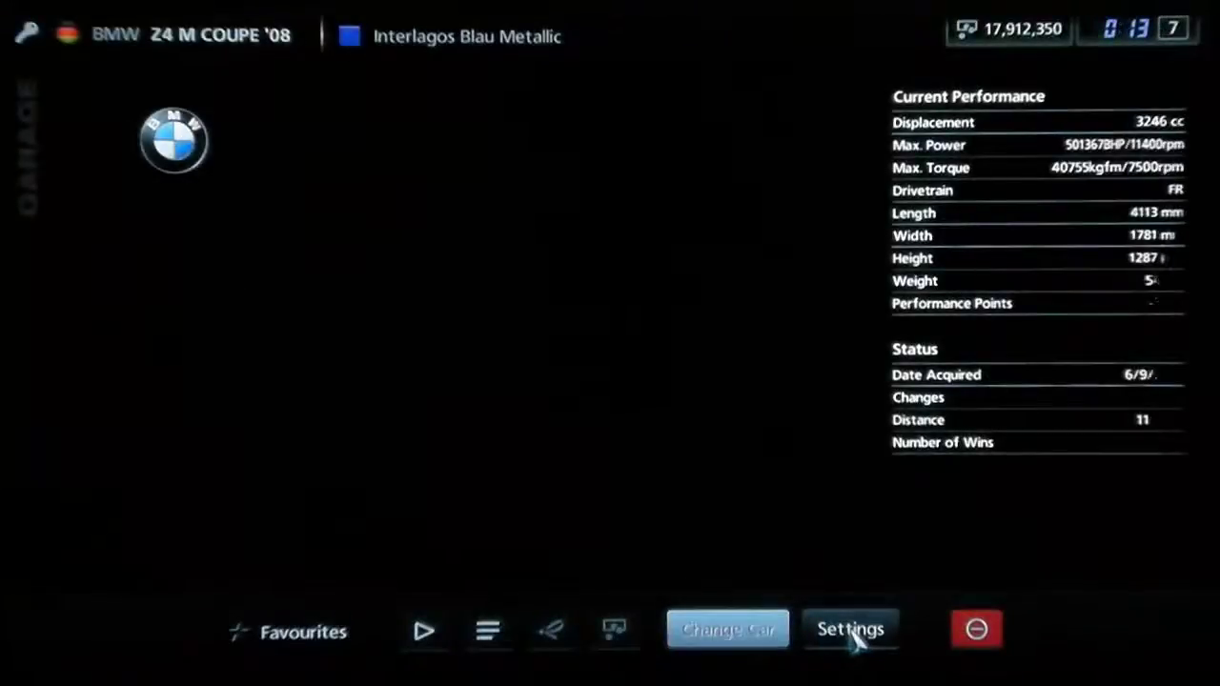
{"action": "left_click", "coordinate": [851, 631]}
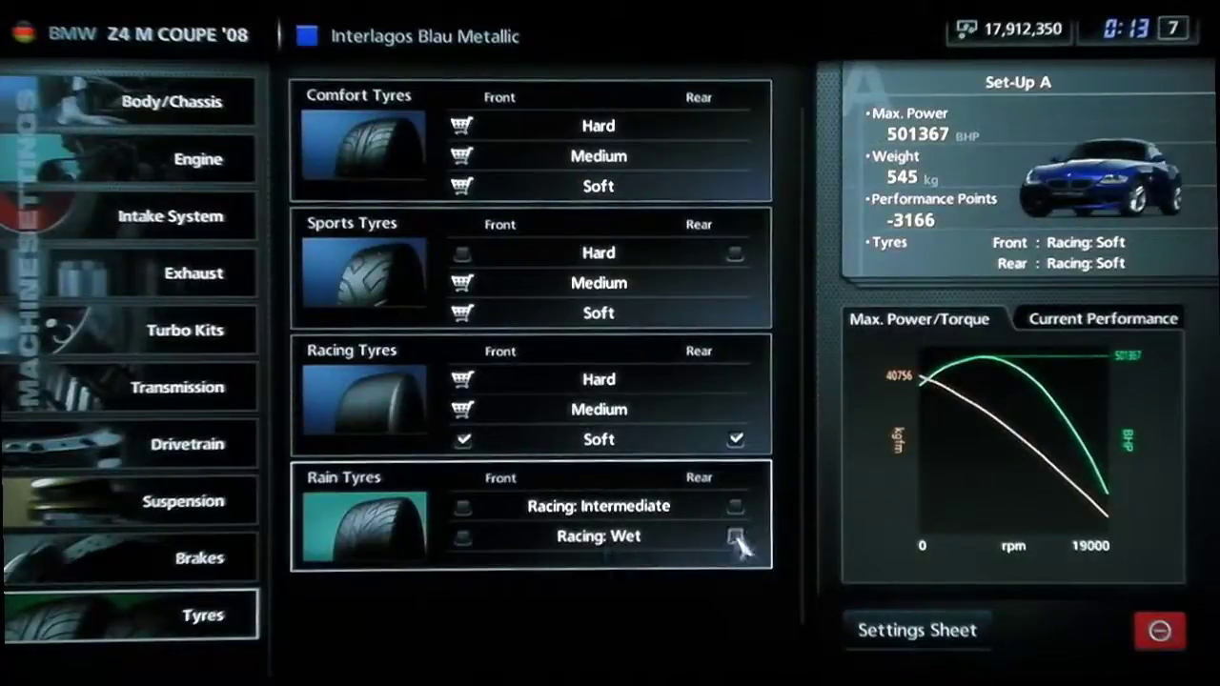
{"action": "left_click", "coordinate": [1159, 631]}
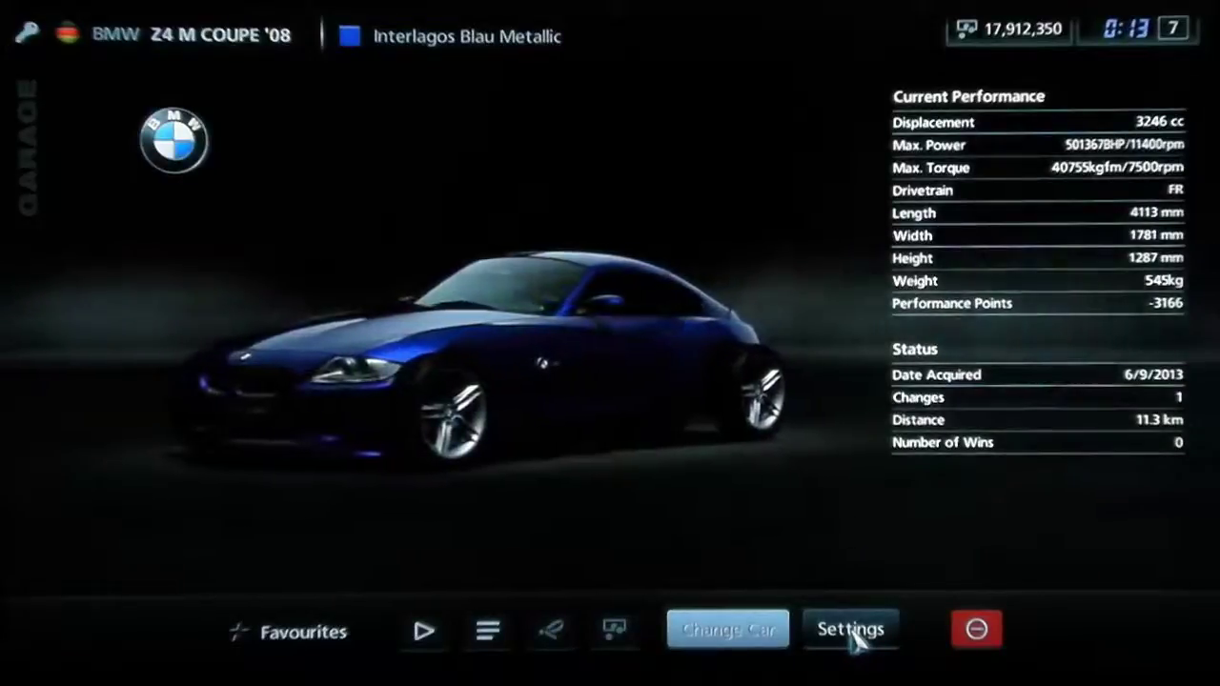
{"action": "left_click", "coordinate": [968, 631]}
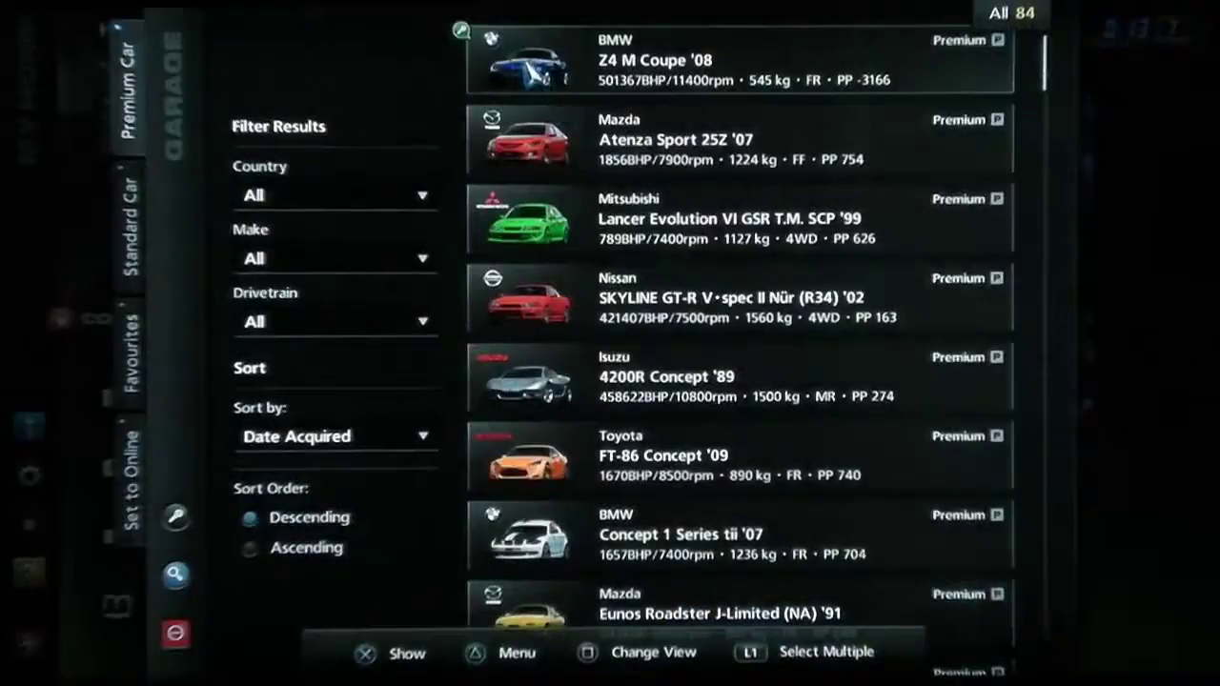